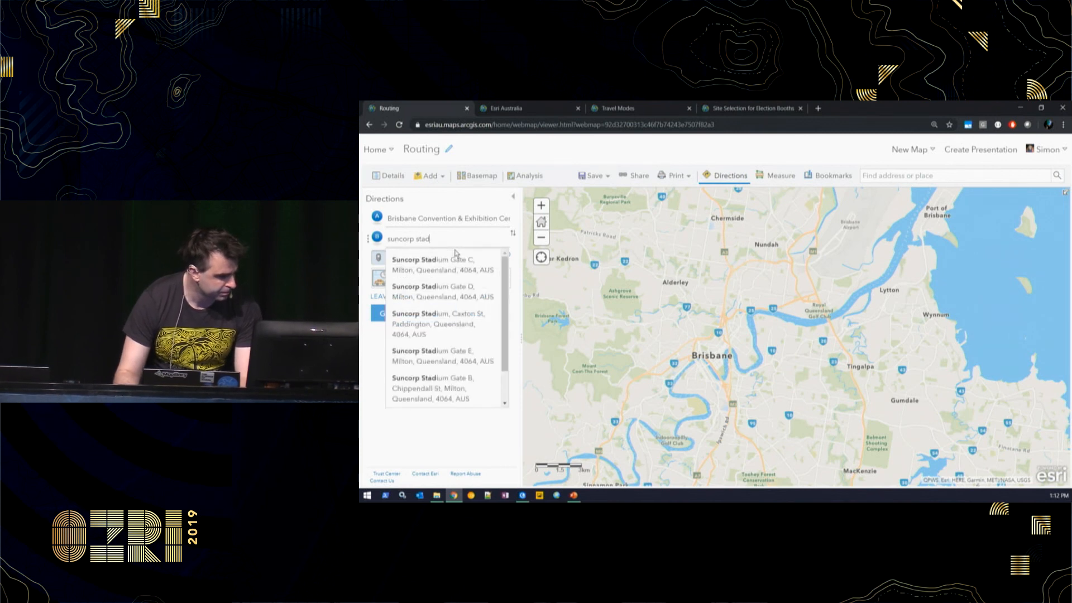
- Add Suncorp Stadium, Starbucks 91 Queen St and Story Bridge as route stops B, C and D
left_click(439, 321)
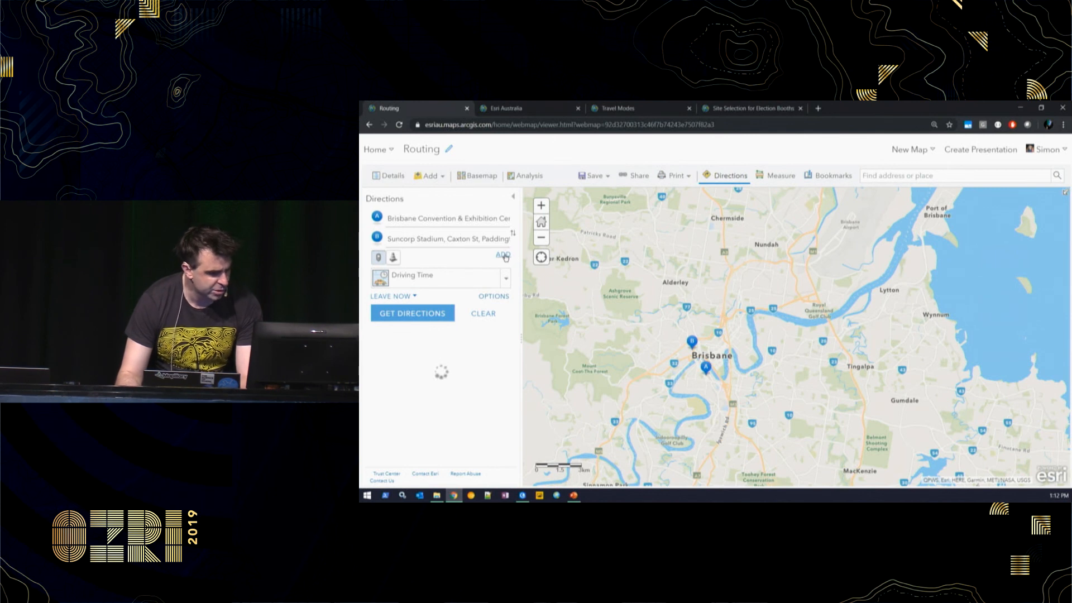
left_click(504, 257)
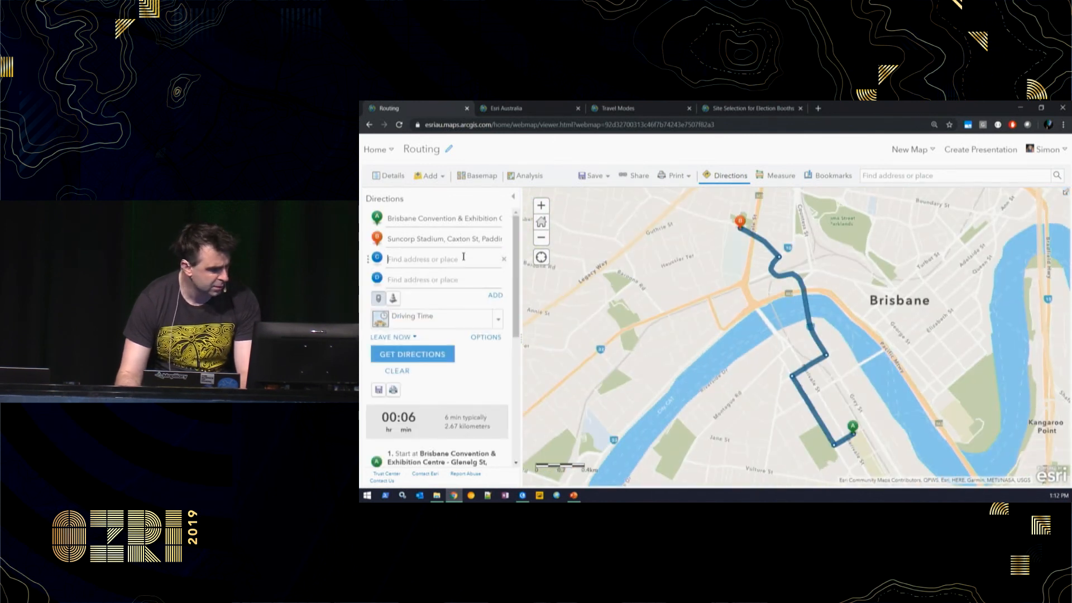
type("starb")
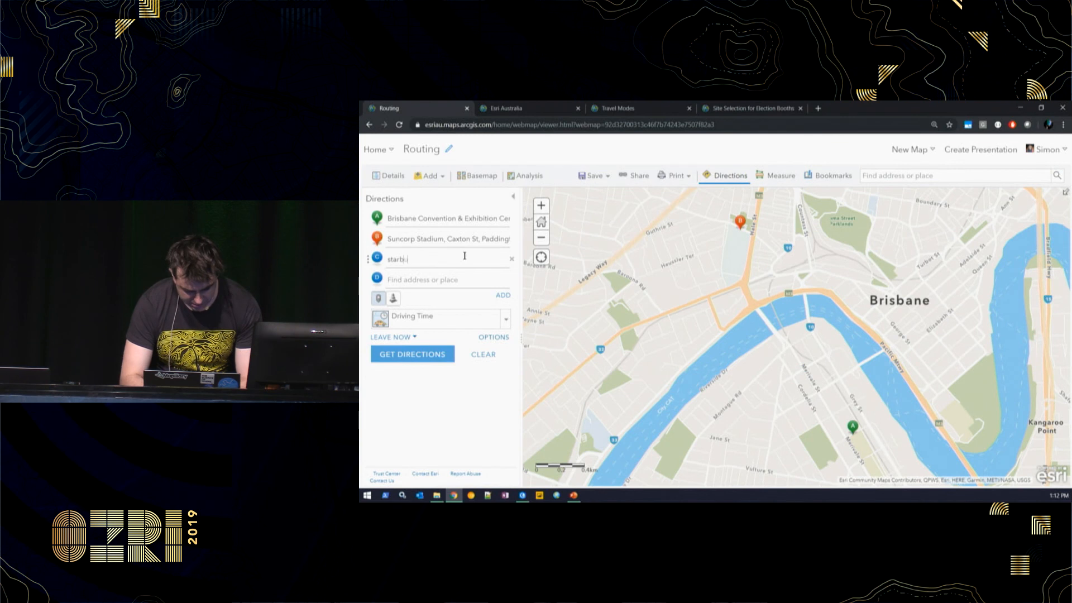
type("ucks")
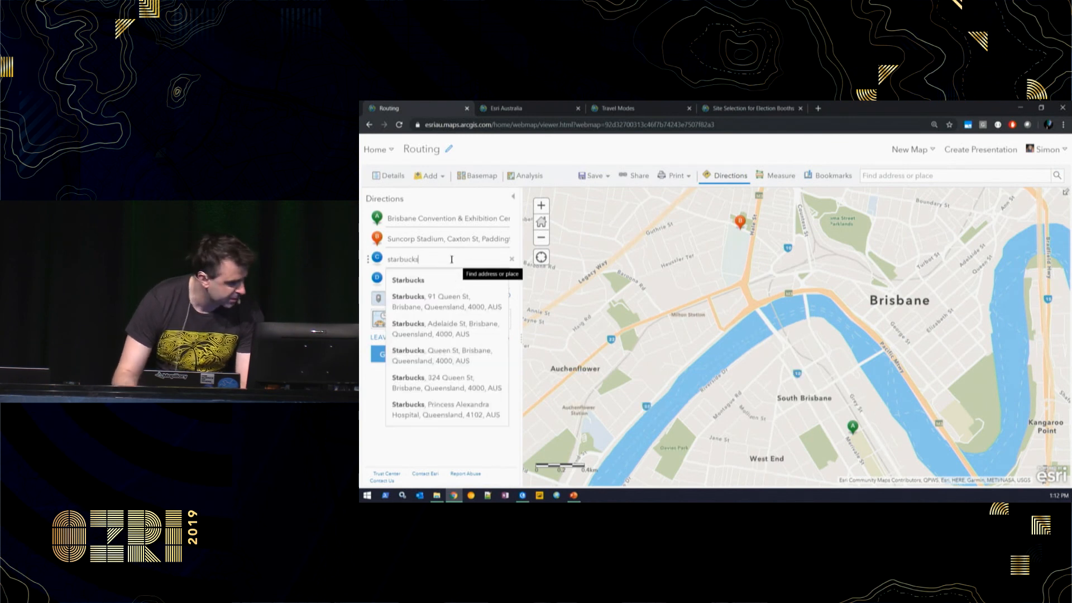
left_click(460, 303)
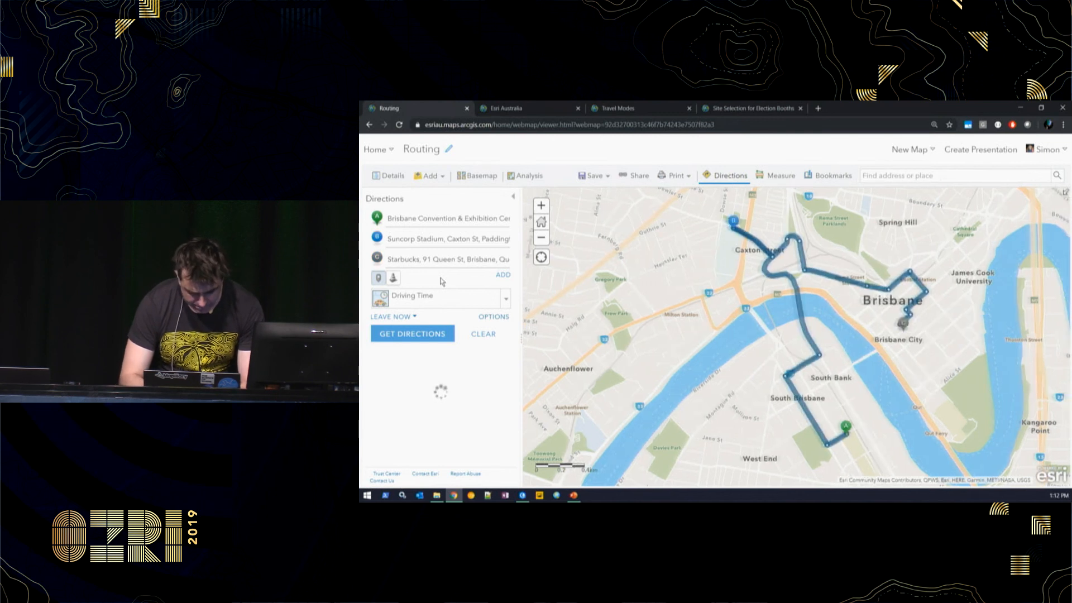
left_click(501, 276)
type("st")
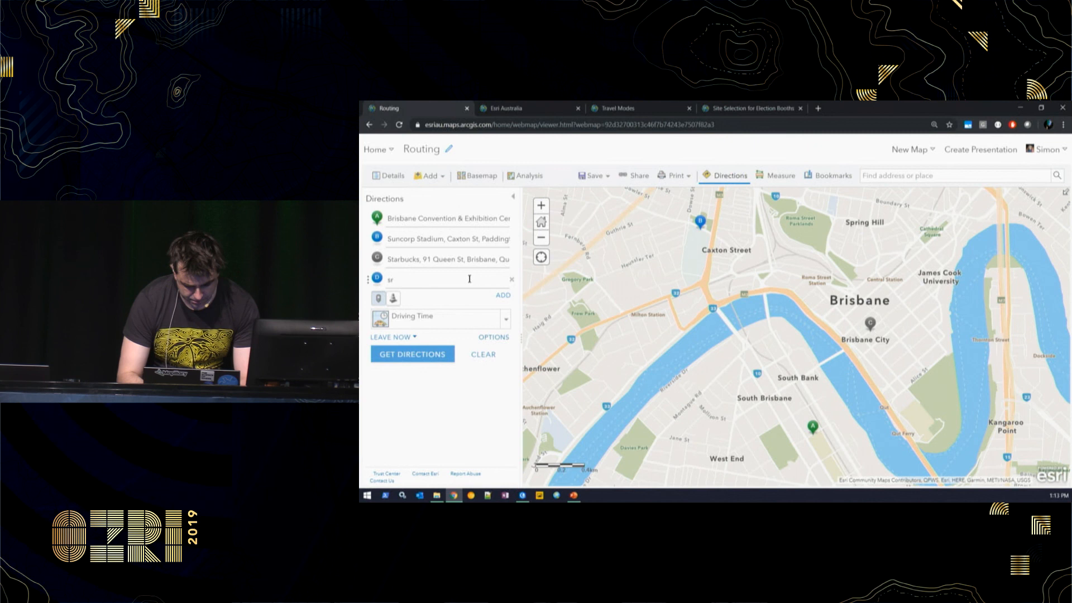
type("or")
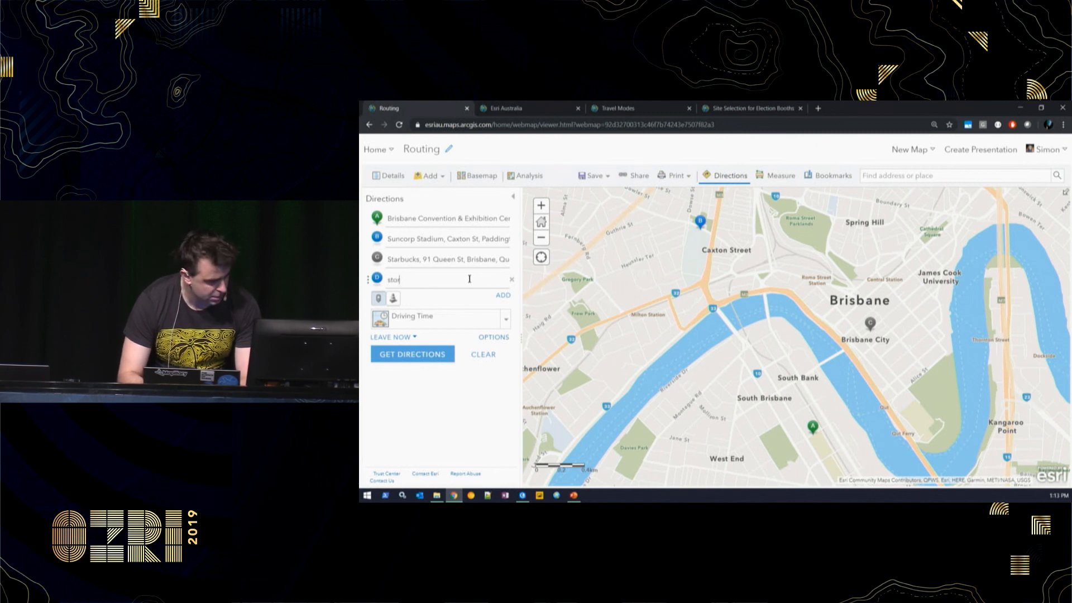
type("y bridg")
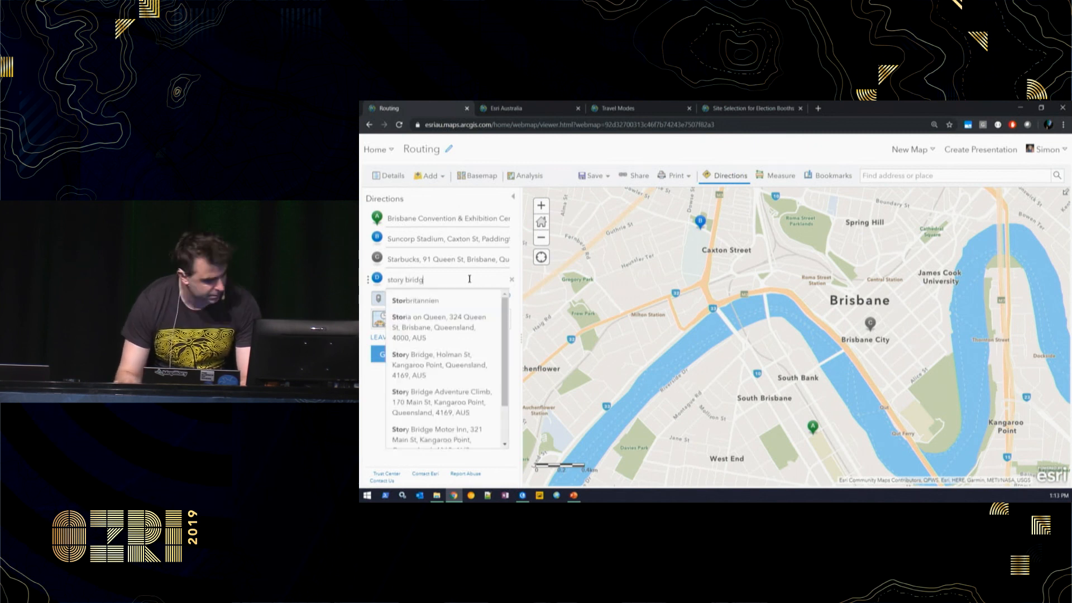
type("e")
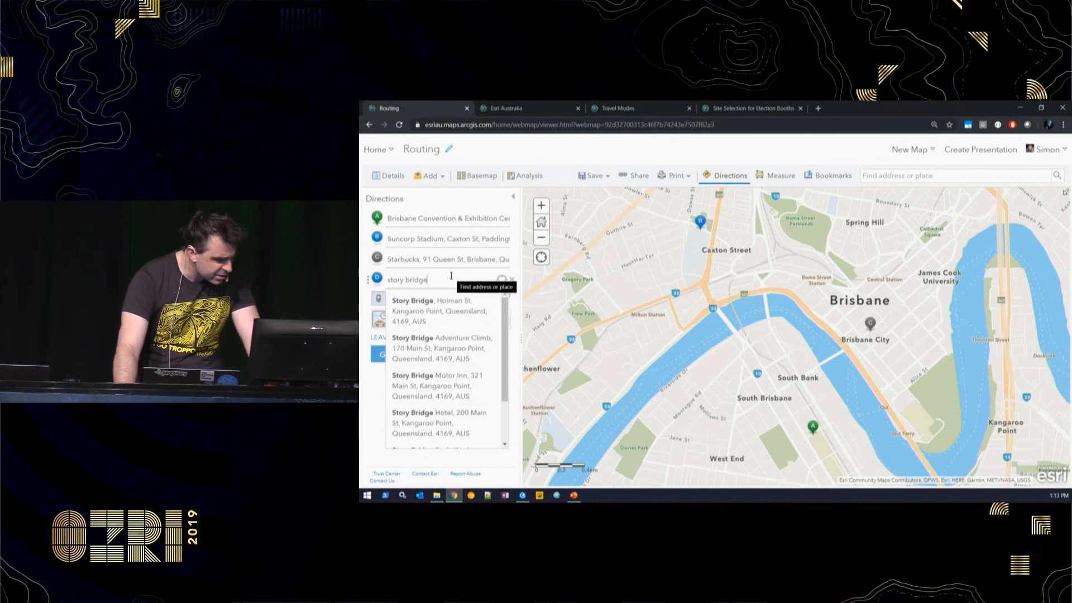
left_click(456, 297)
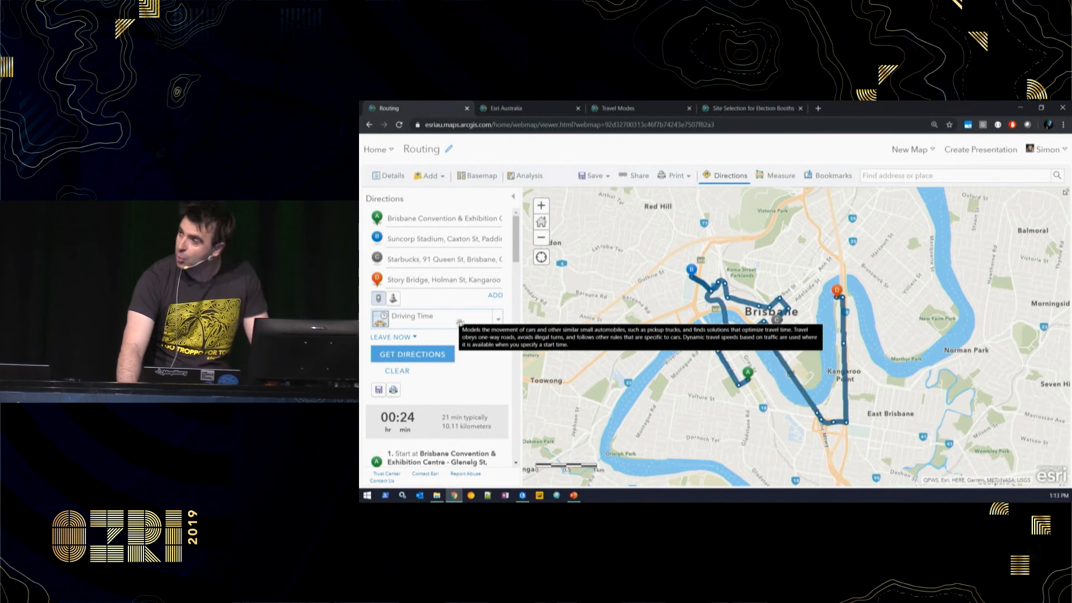
- Try Walking Time as the travel mode, then switch the route back to Driving Time
left_click(502, 321)
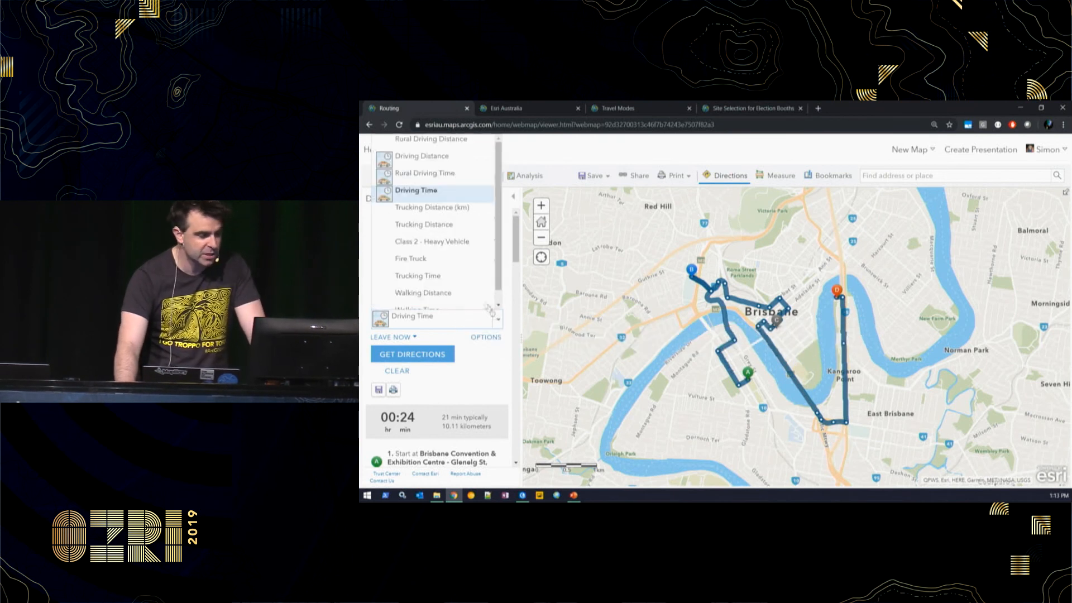
scroll(466, 300, "down", 1)
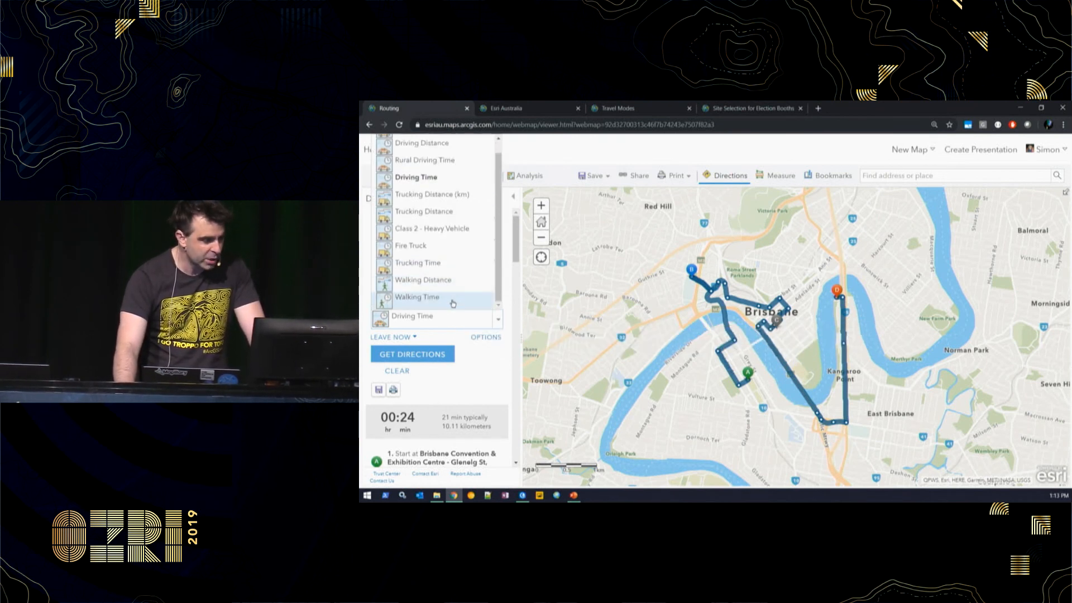
left_click(453, 292)
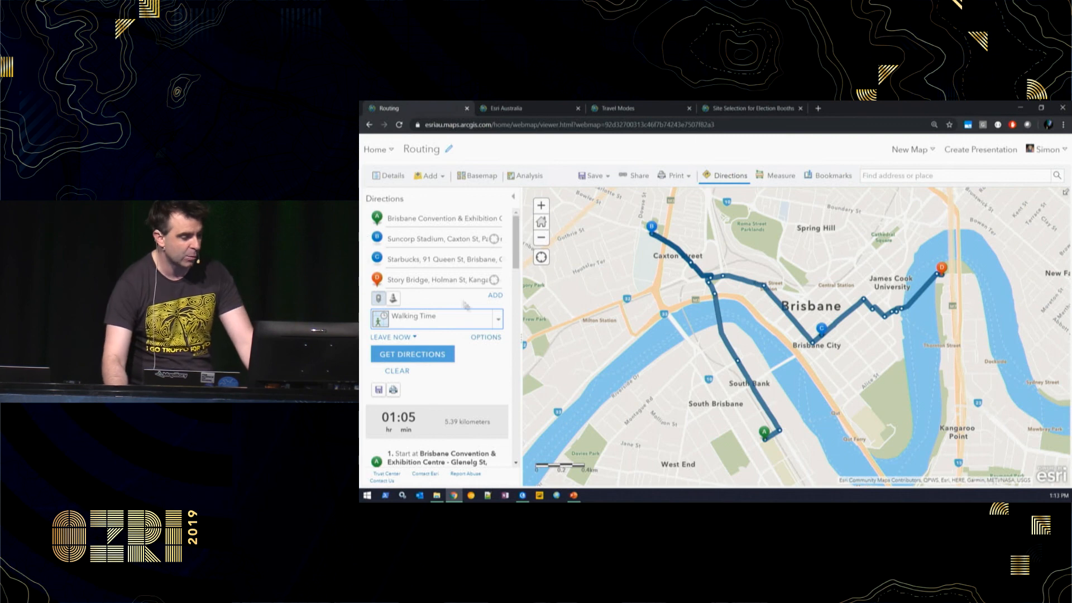
left_click(441, 319)
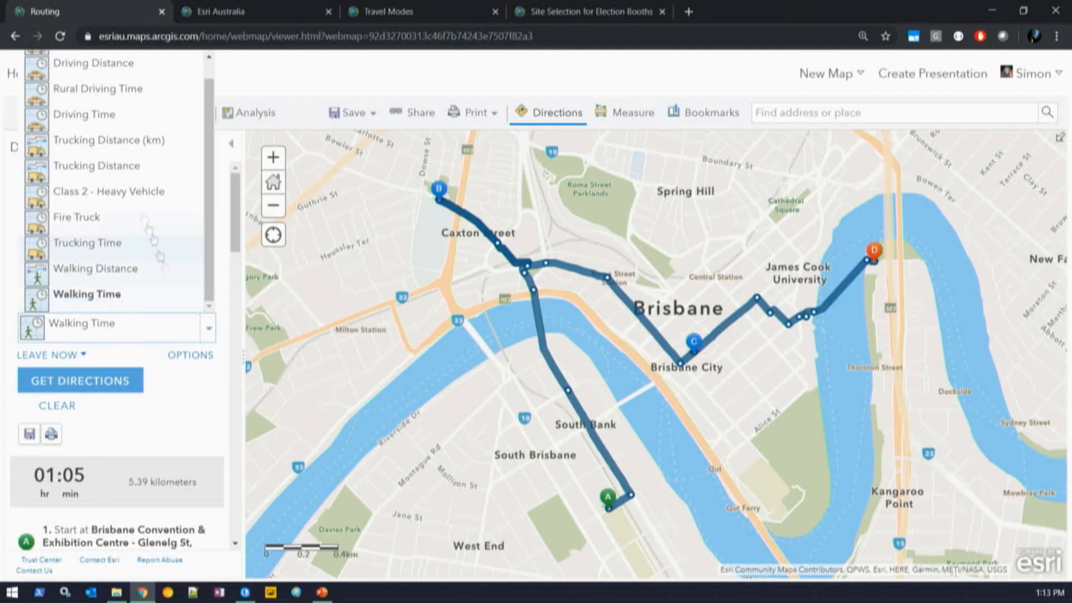
left_click(127, 124)
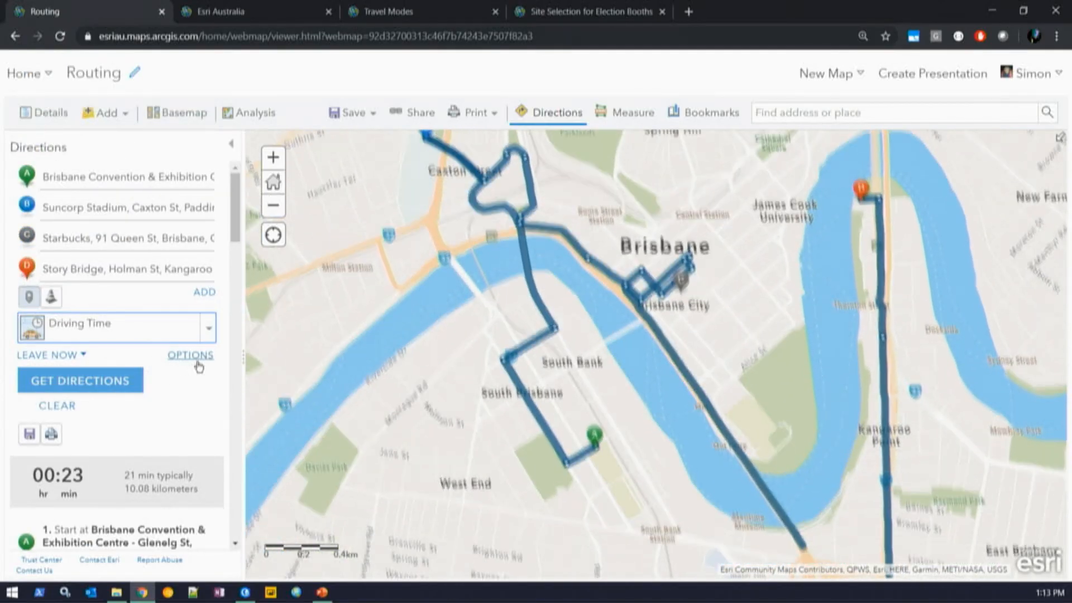
- Re-solve the route with optimised stop order and return to start
left_click(191, 357)
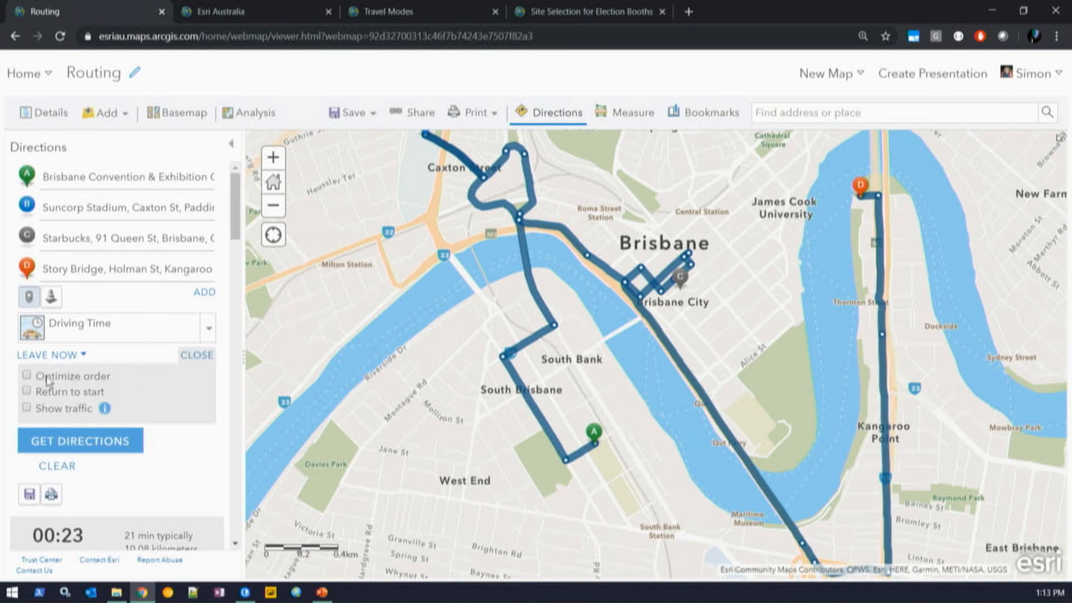
left_click(26, 392)
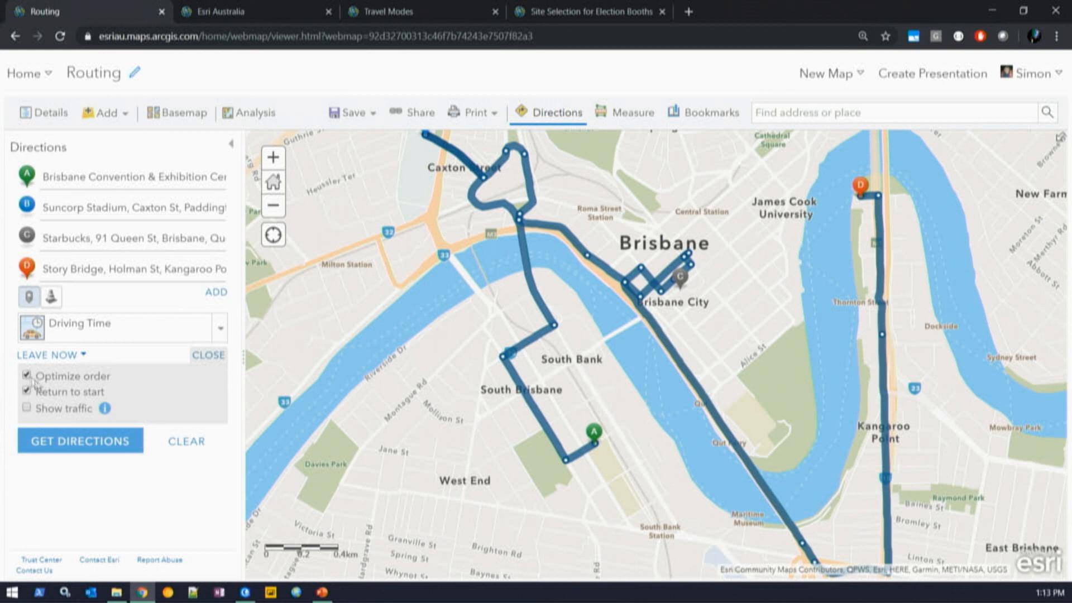
left_click(73, 440)
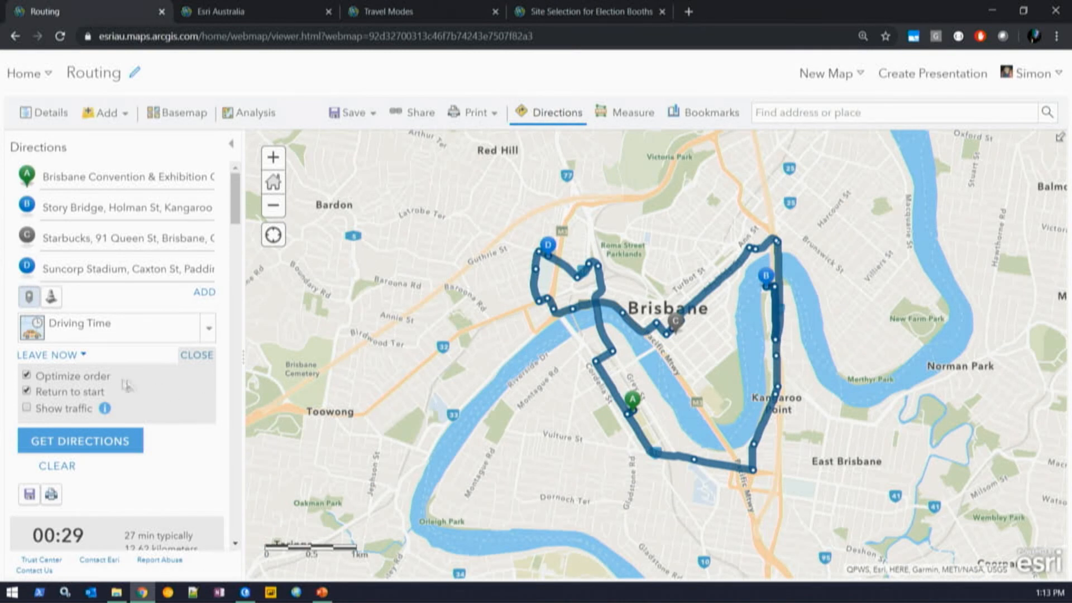
- Set departure to 6:00 AM, show traffic, and recalculate the directions
left_click(84, 362)
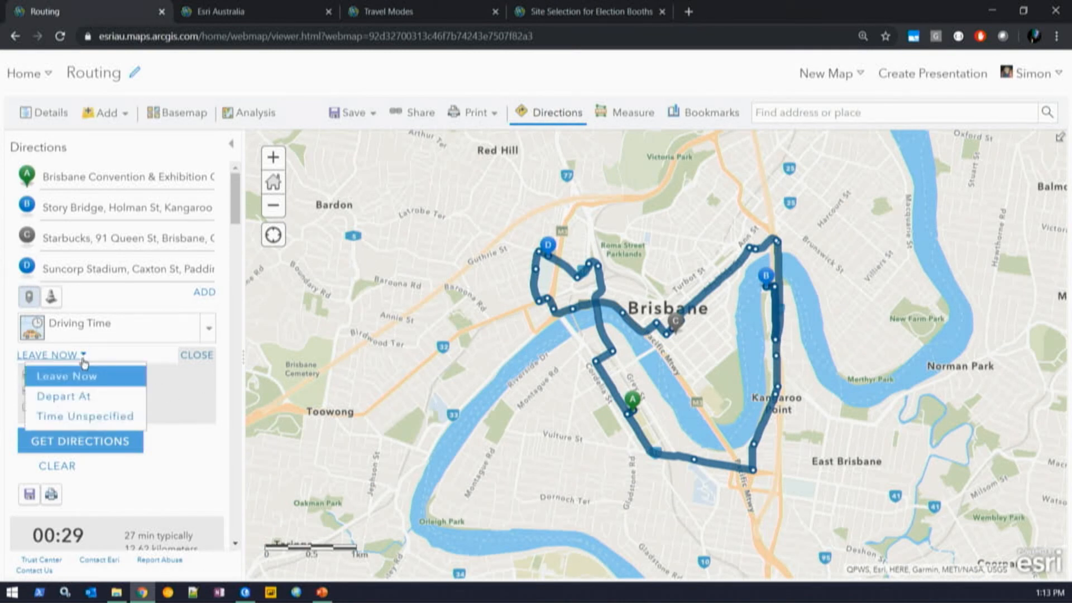
left_click(96, 400)
left_click(109, 378)
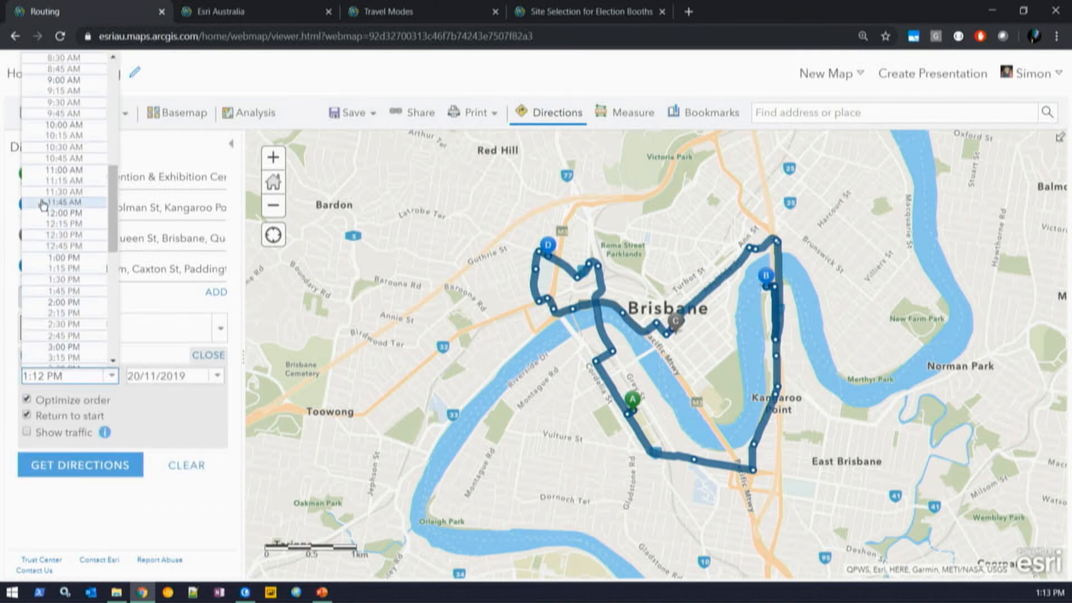
scroll(62, 168, "up", 5)
left_click(60, 85)
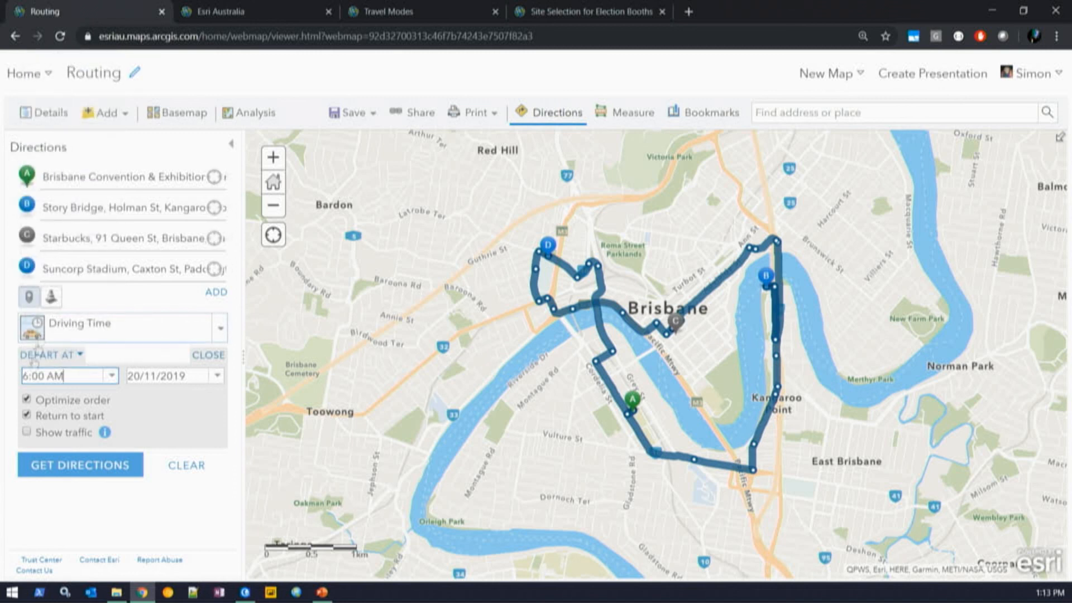
left_click(28, 433)
left_click(71, 464)
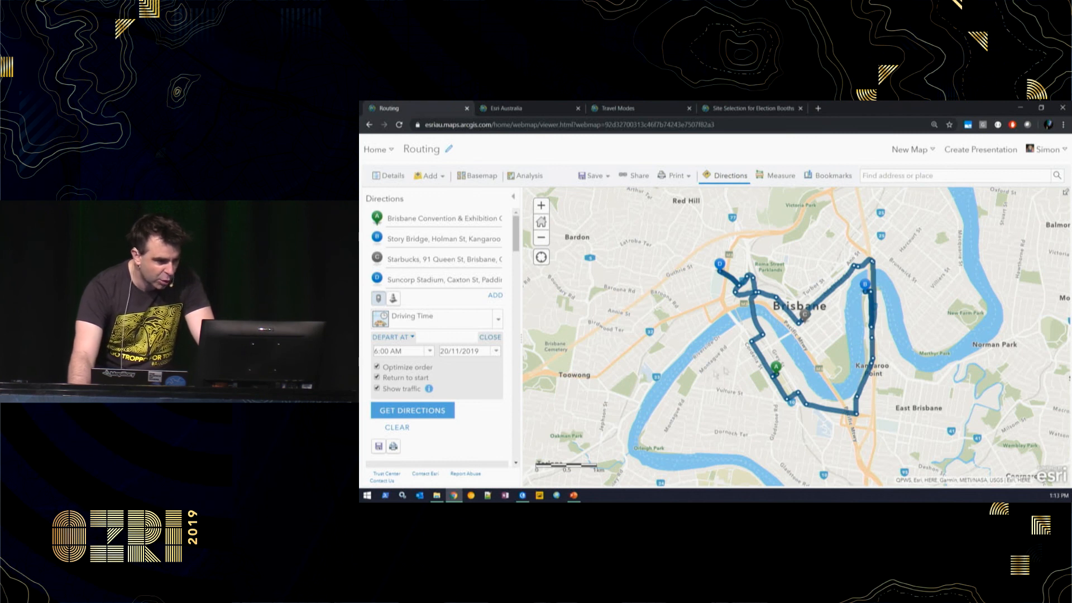
- Recalculate the traffic-aware route for an 8:00 AM departure, then move to the Esri Australia organization settings
left_click_drag(800, 345, 780, 343)
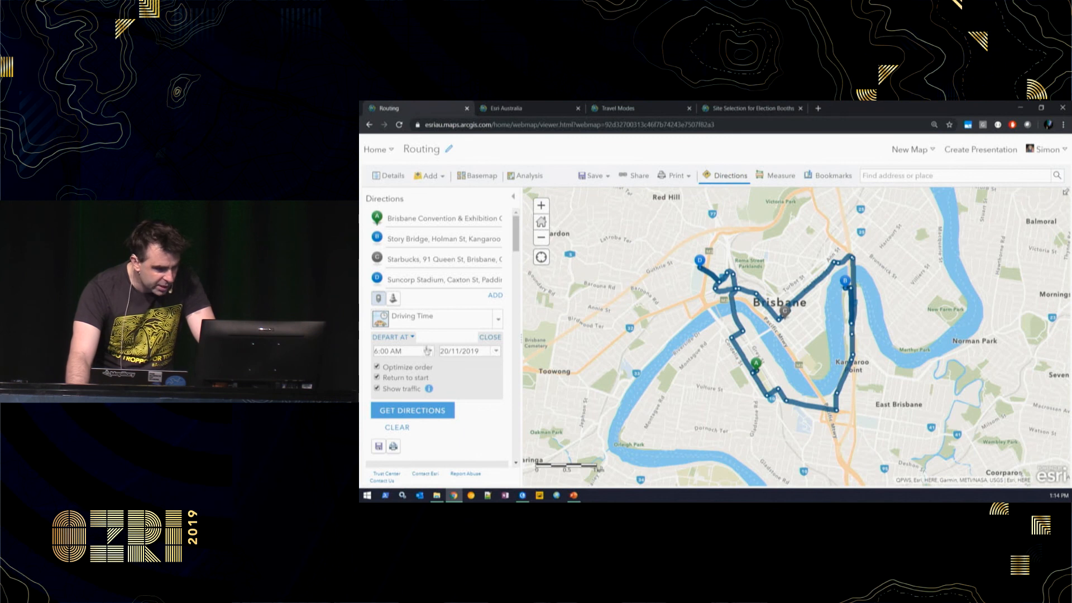
scroll(784, 348, "up", 1)
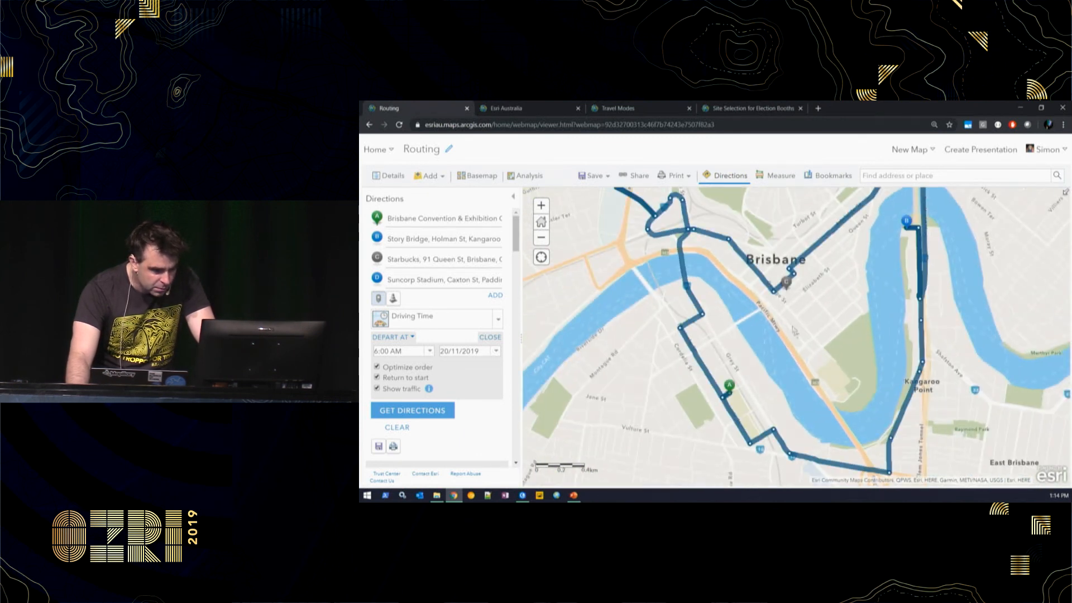
left_click(429, 351)
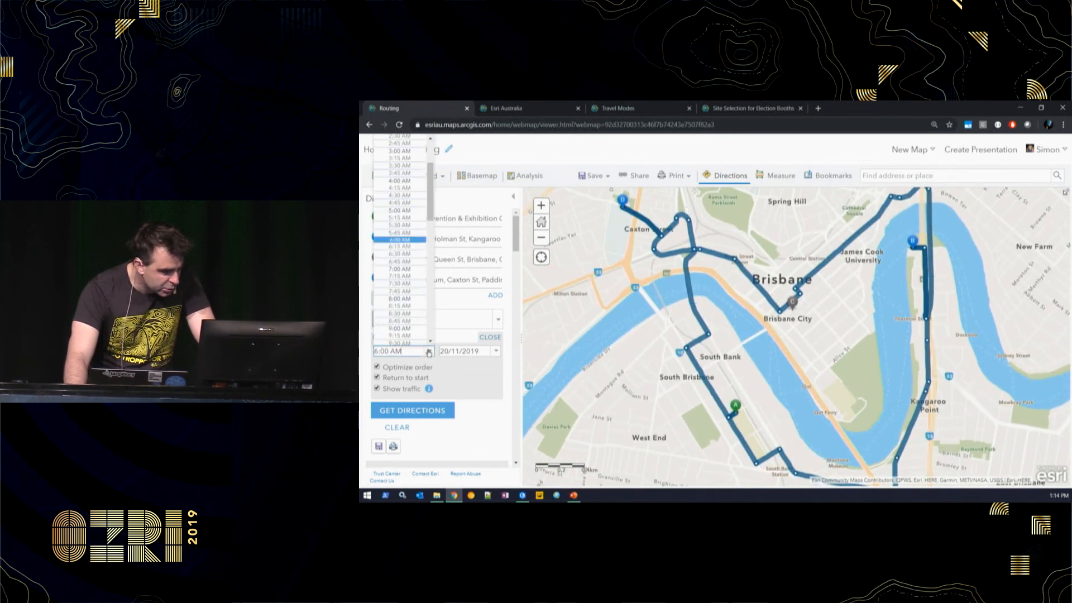
left_click(409, 302)
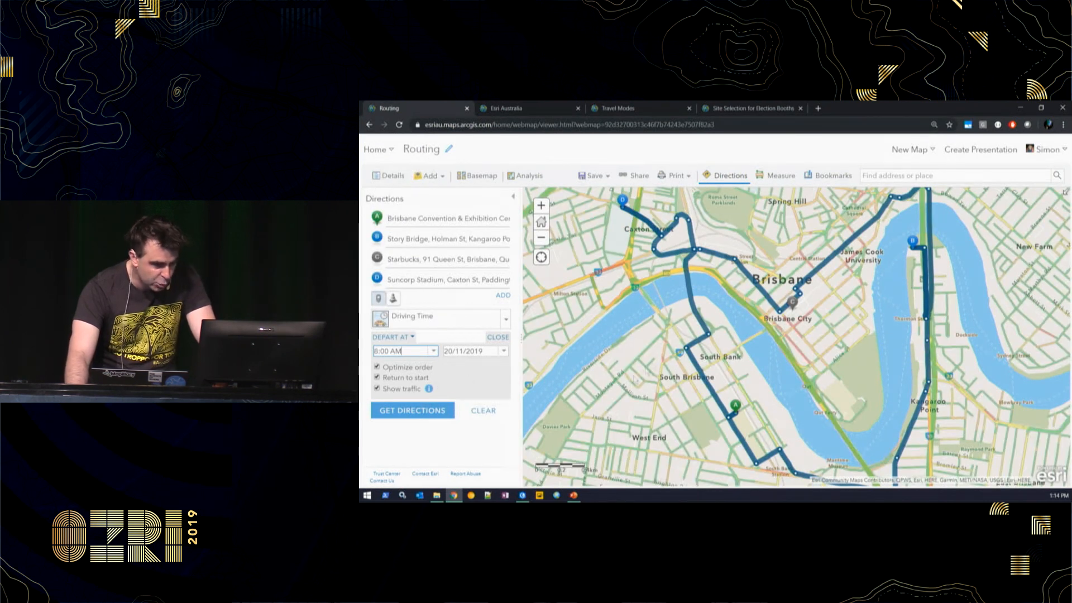
left_click(420, 411)
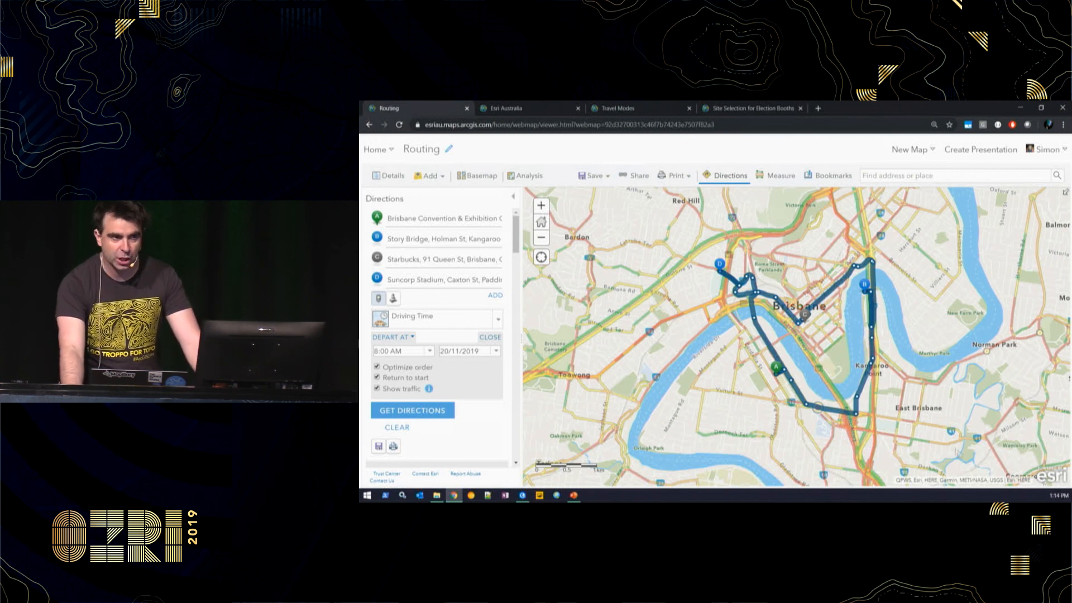
left_click(496, 321)
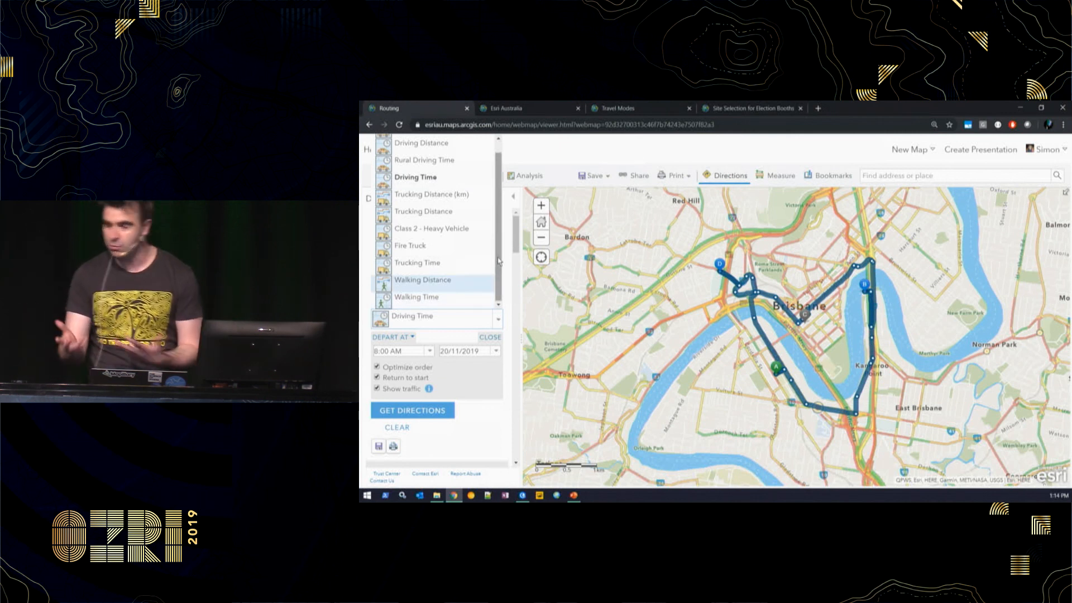
left_click(531, 111)
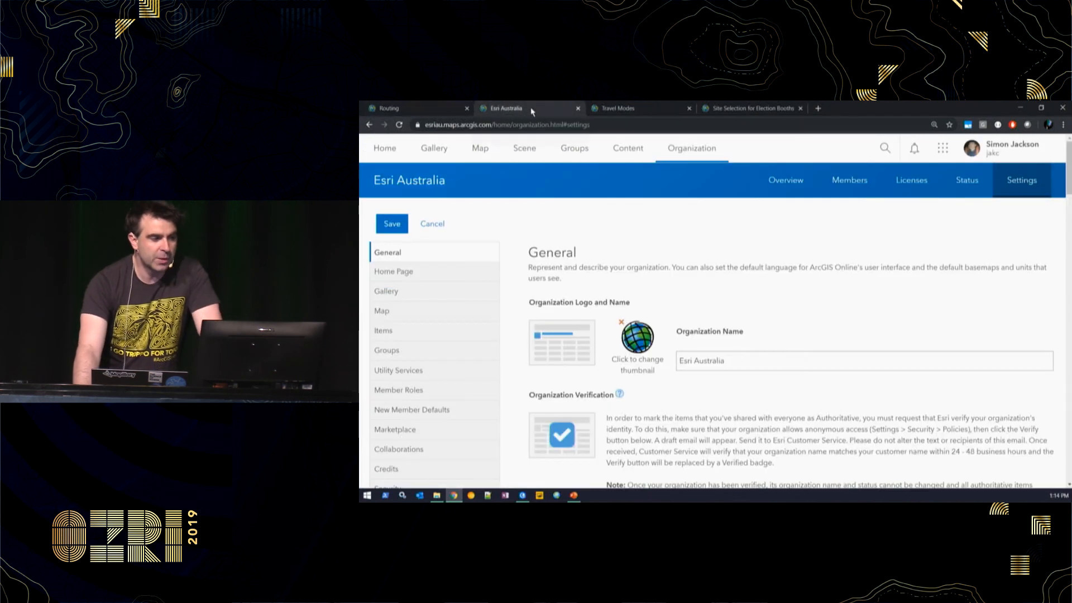
- Browse the organization's 11 configured travel modes under Utility Services, with Driving Time as default
left_click(424, 371)
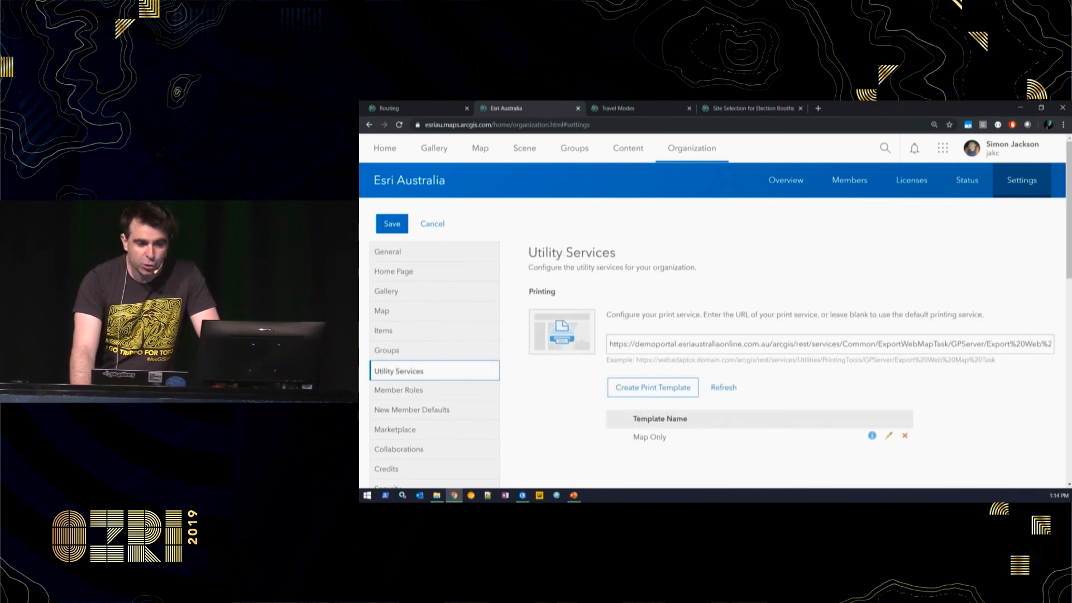
scroll(882, 391, "down", 15)
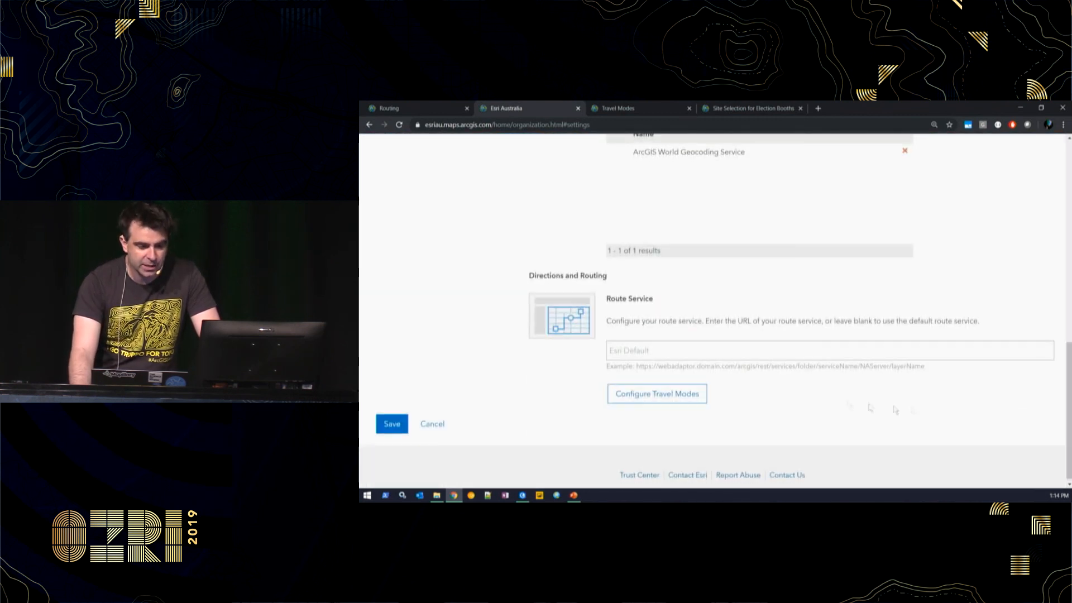
left_click(683, 393)
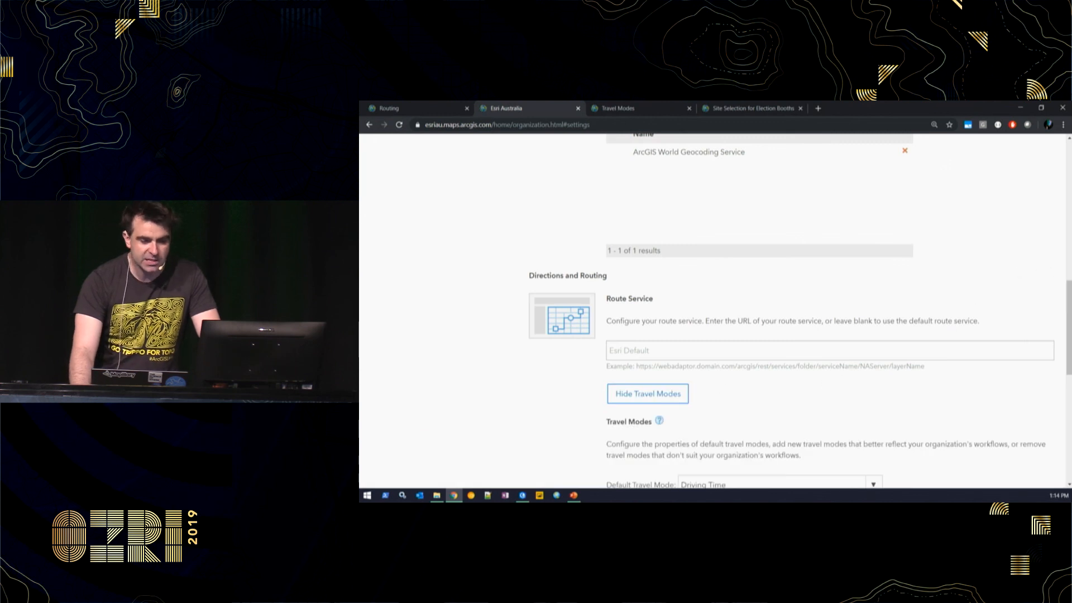
scroll(1037, 391, "down", 6)
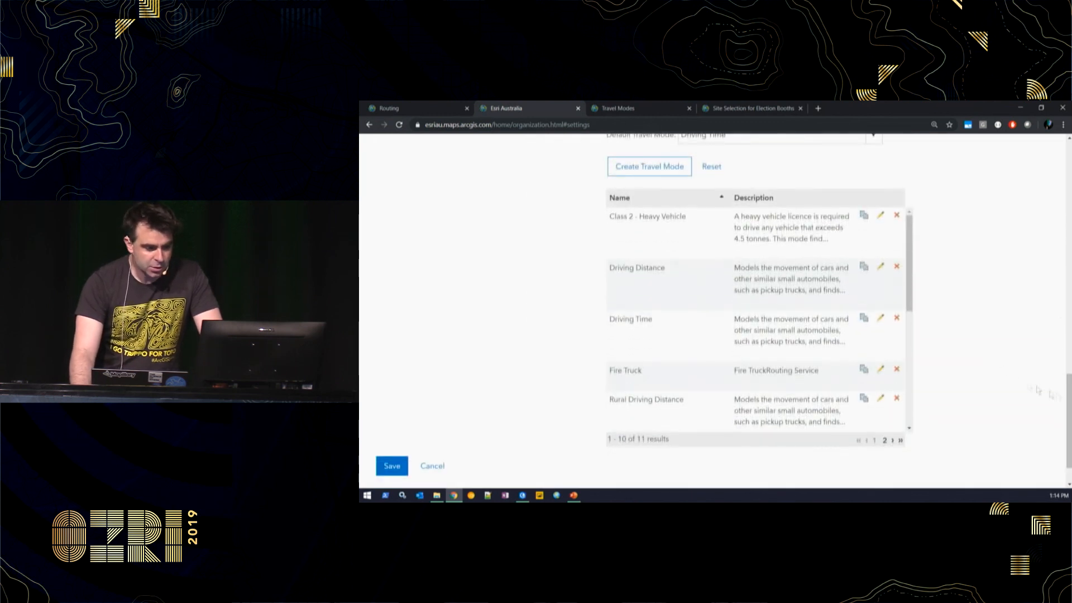
left_click_drag(911, 290, 914, 386)
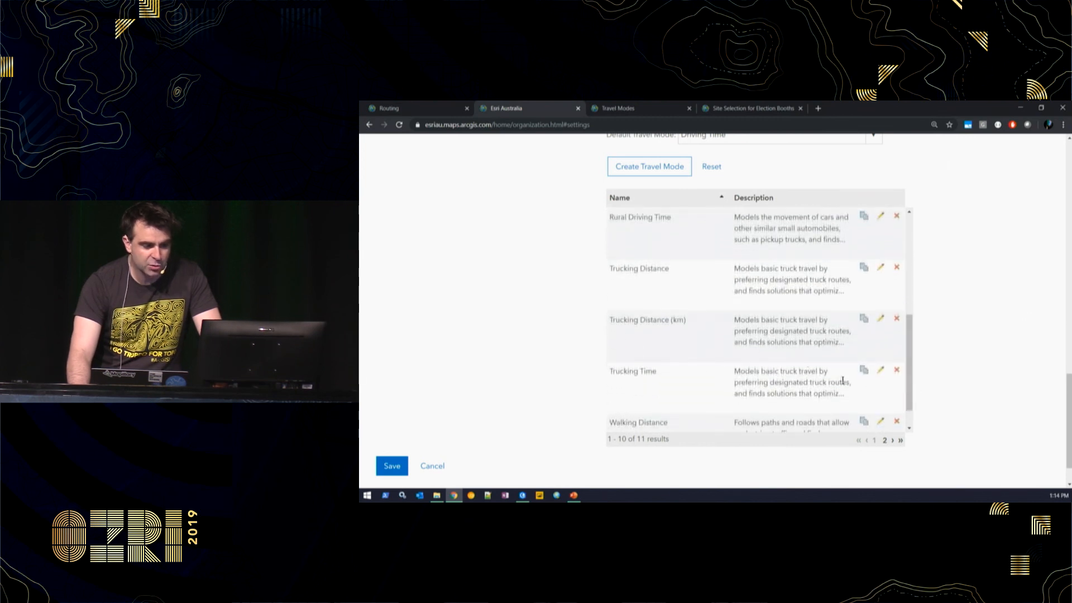
left_click_drag(905, 345, 896, 232)
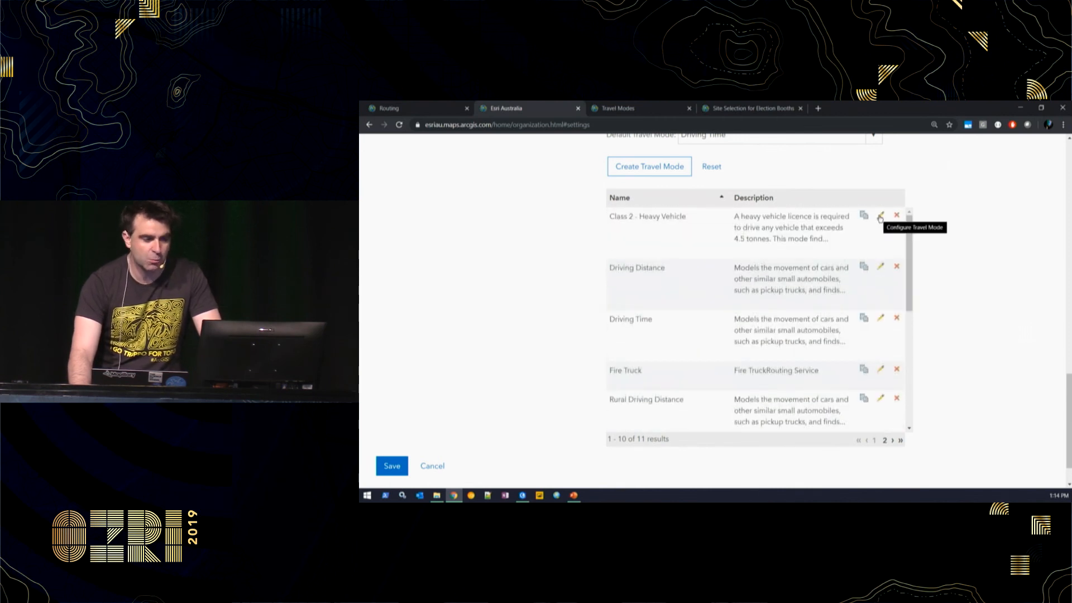
- Review the Class 2 - Heavy Vehicle height, length and weight values, then bring up the Travel Modes map
left_click(880, 217)
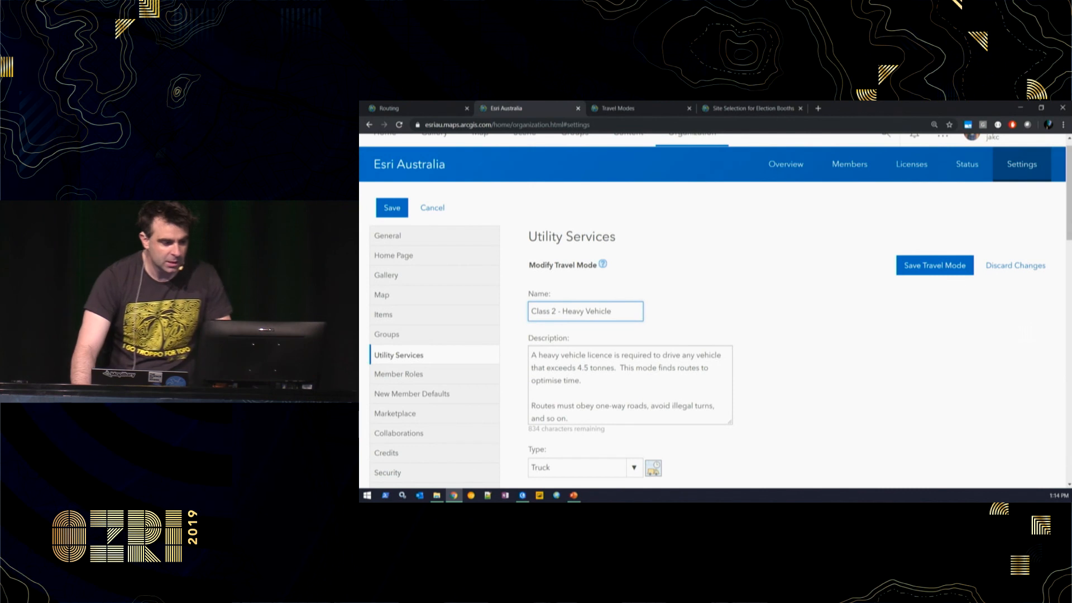
left_click_drag(1068, 222, 1066, 368)
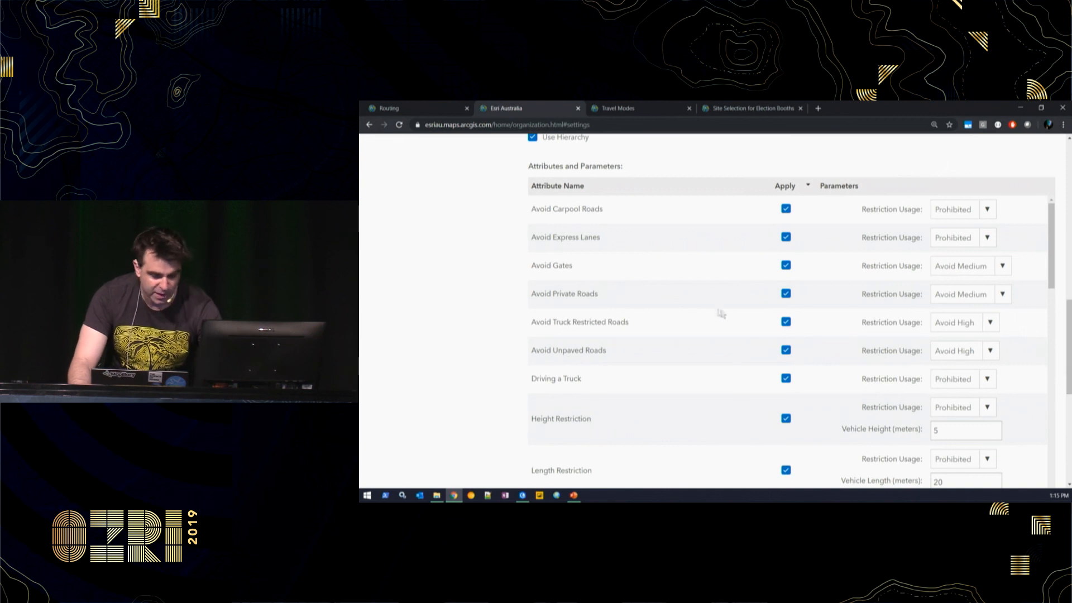
left_click_drag(1053, 254, 1054, 314)
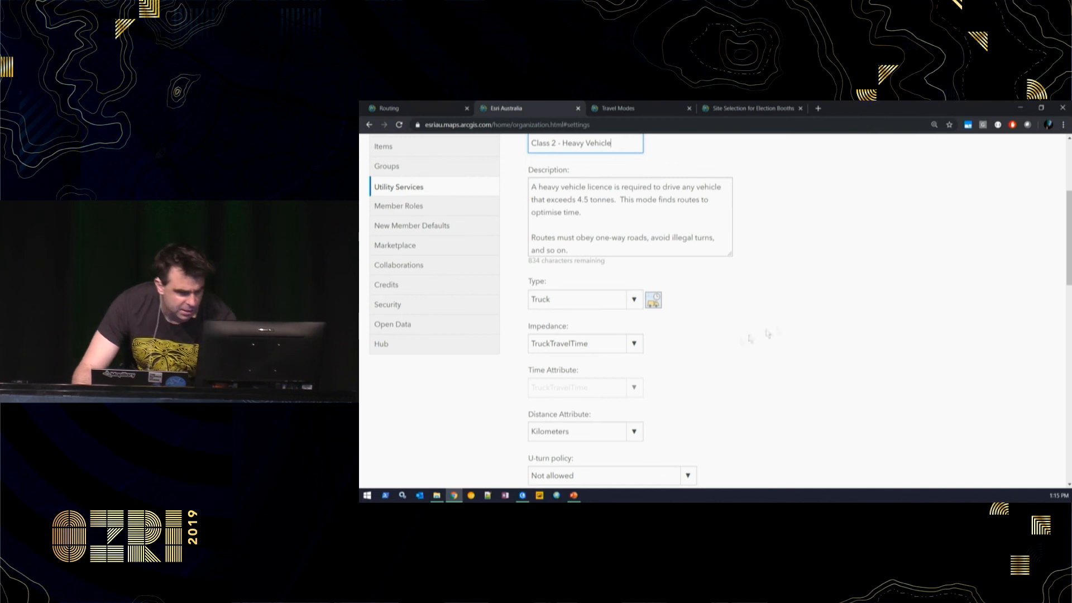
scroll(767, 334, "down", 8)
double_click(943, 309)
double_click(943, 355)
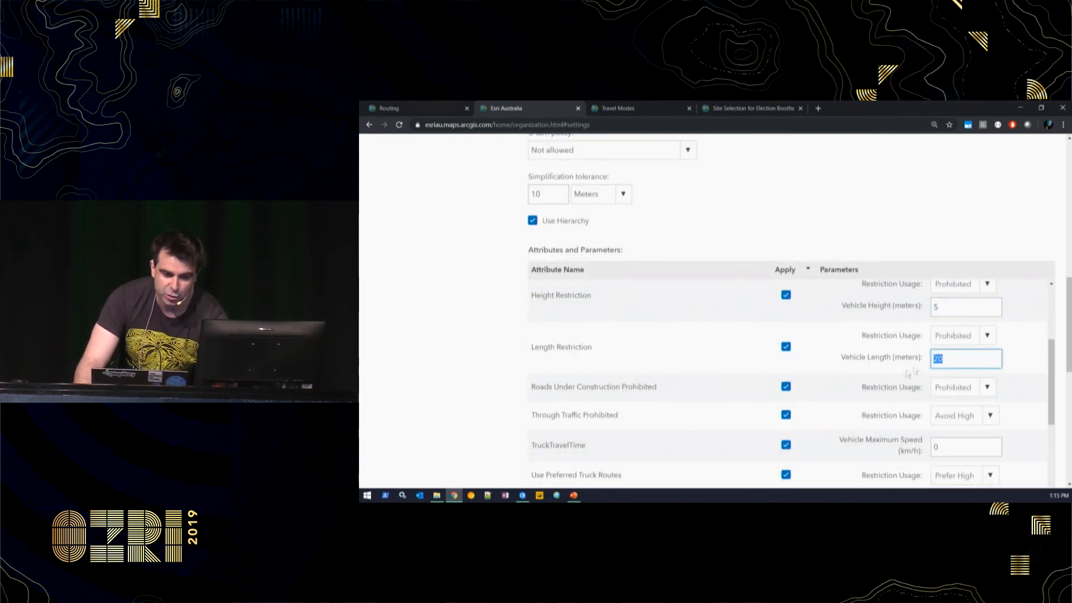
scroll(871, 377, "down", 3)
double_click(949, 389)
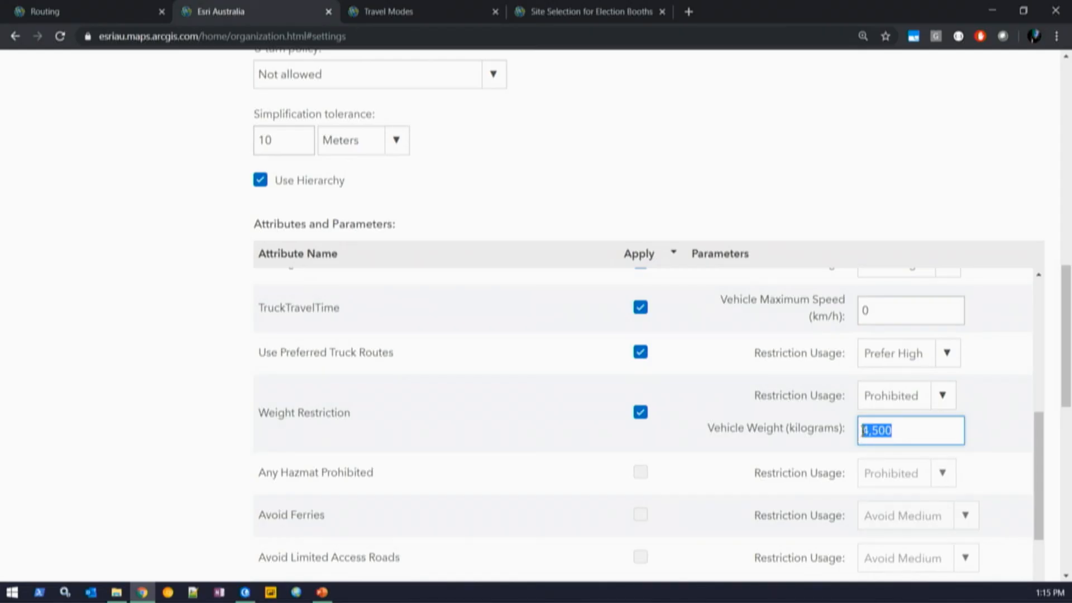
left_click(385, 11)
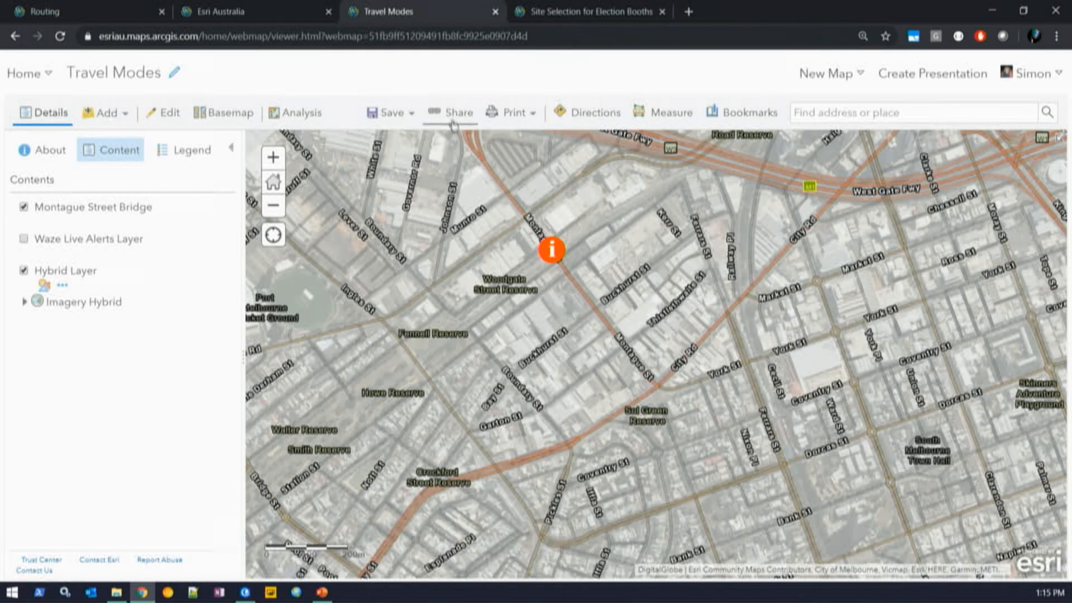
left_click(558, 251)
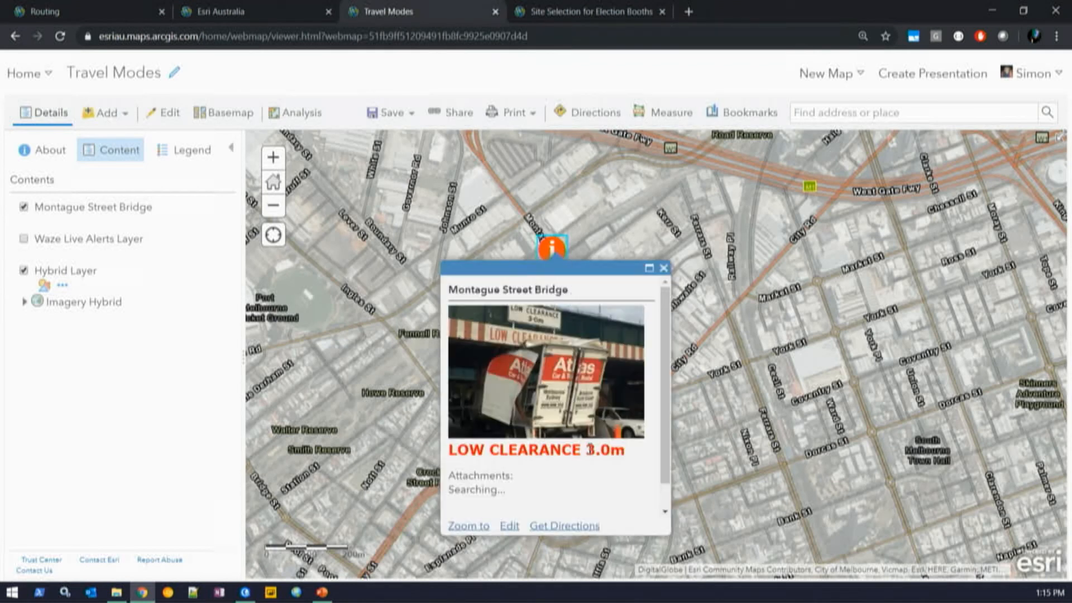
left_click(663, 268)
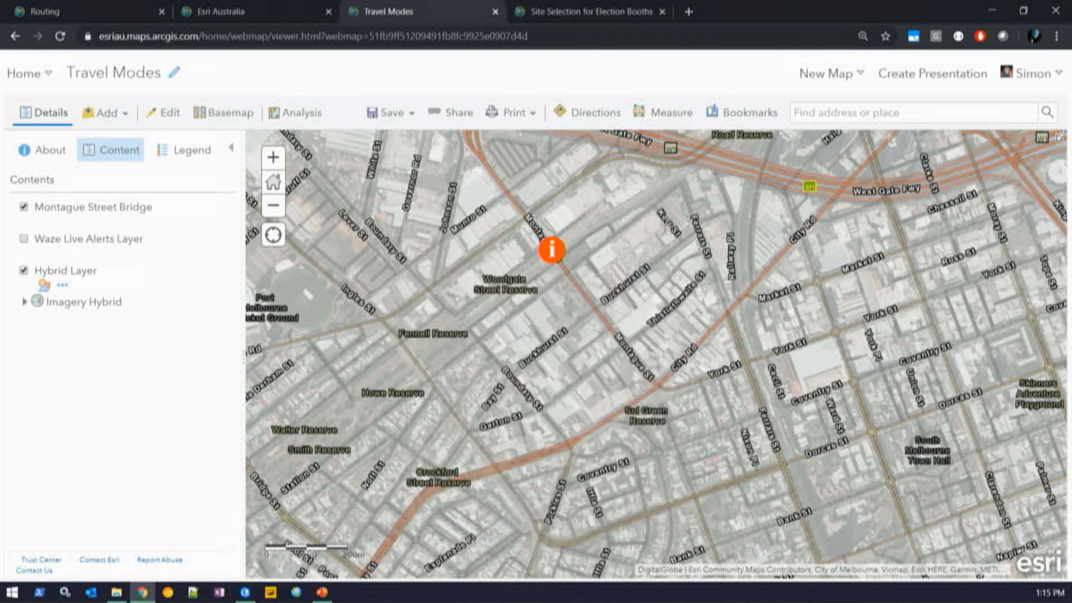
left_click(589, 114)
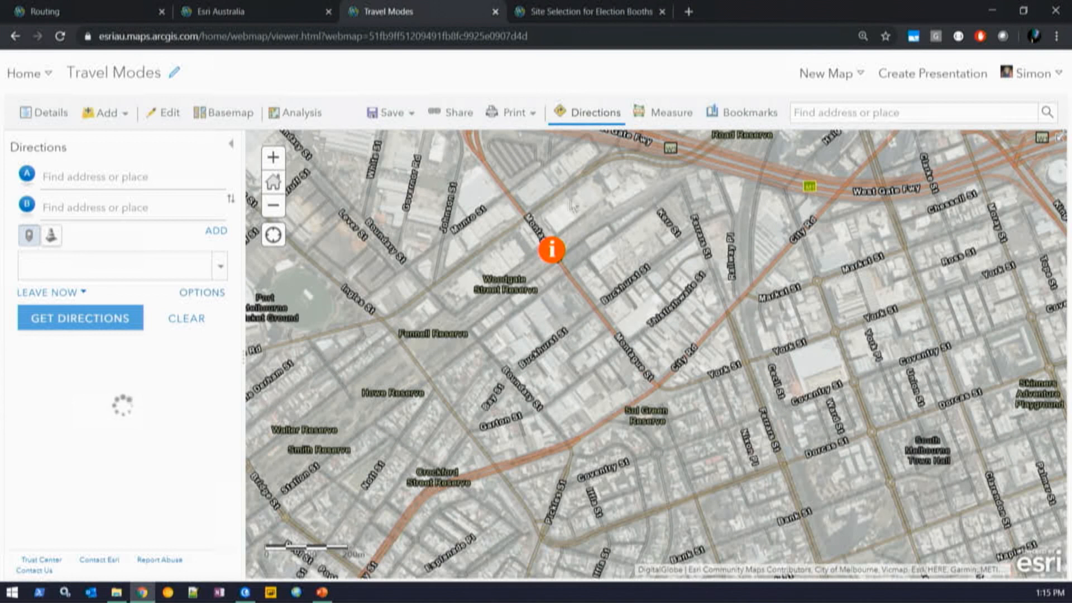
left_click_drag(535, 181, 542, 190)
left_click(540, 181)
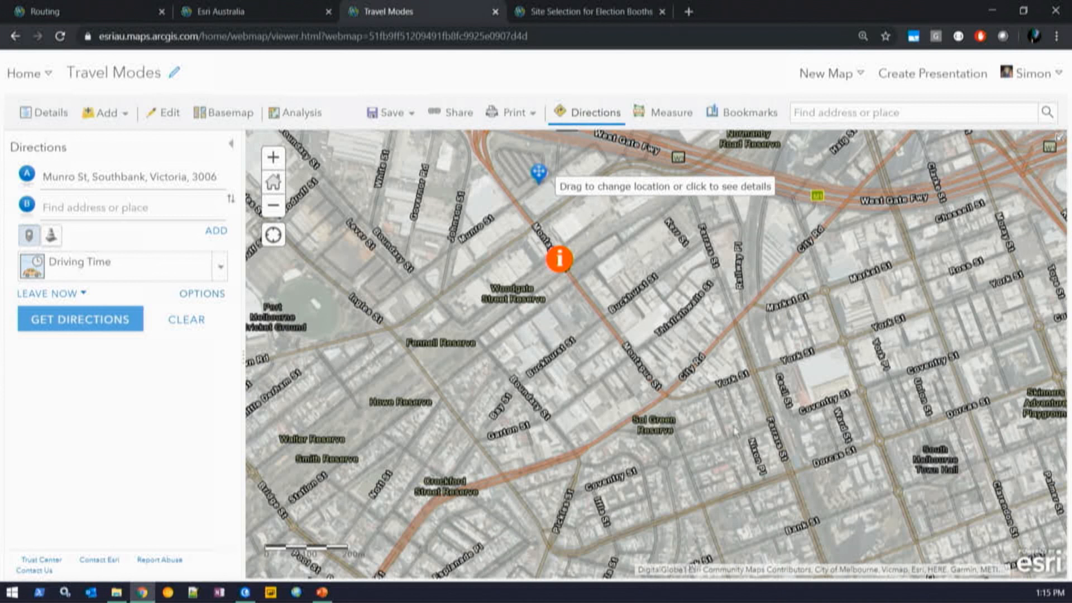
left_click(732, 382)
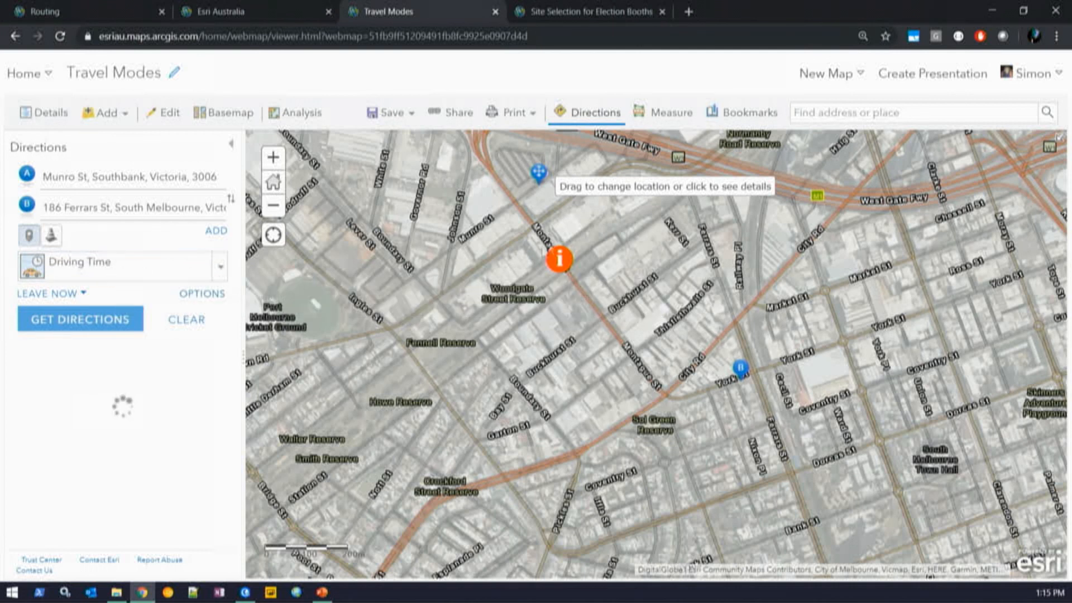
- Route as a Class 2 - Heavy Vehicle to avoid the low bridge, then move to the election booths map
left_click(209, 267)
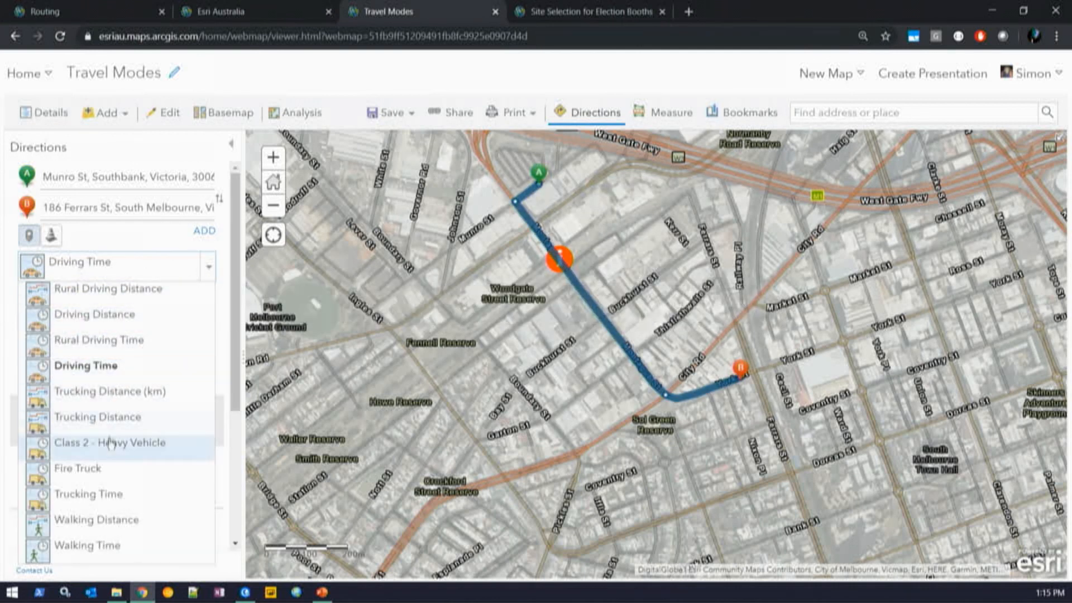
left_click(126, 451)
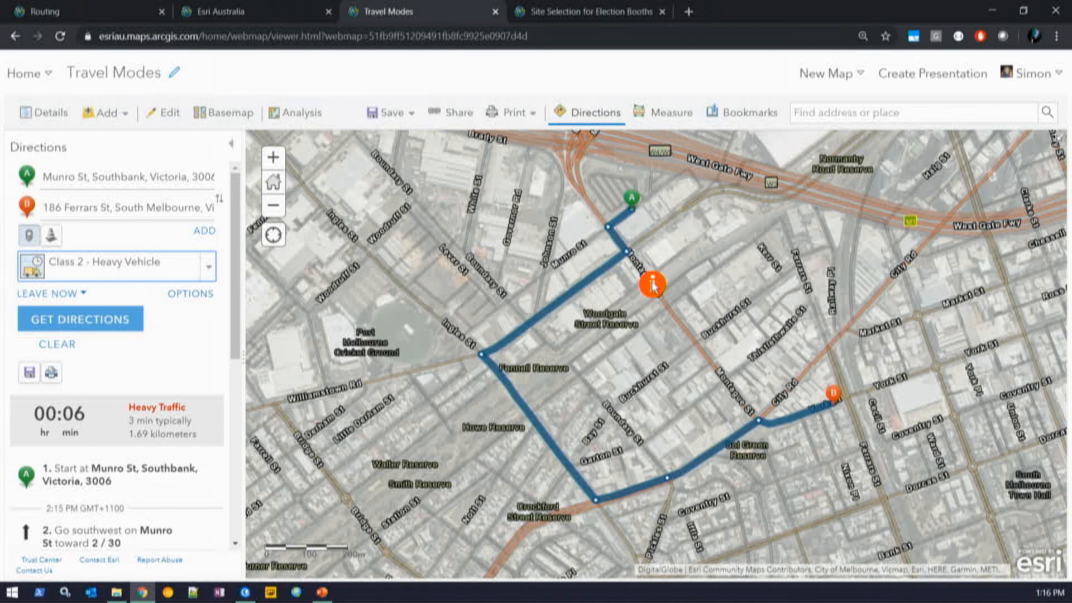
left_click(603, 16)
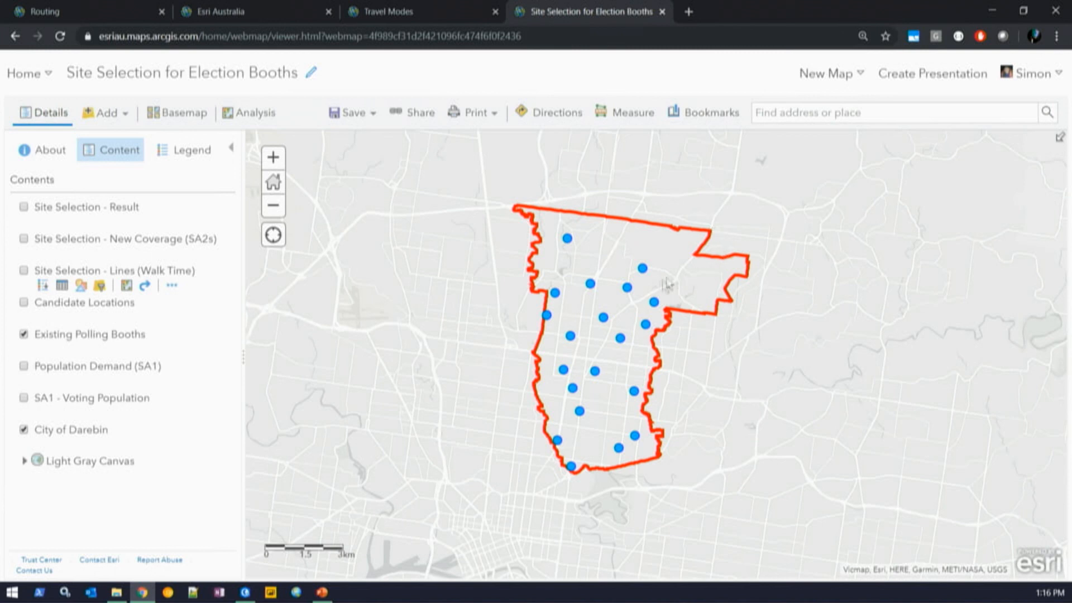
- Check the Reservoir East Primary School booth and preview Find Locations > Choose Best Facilities before returning to the layers
left_click(628, 288)
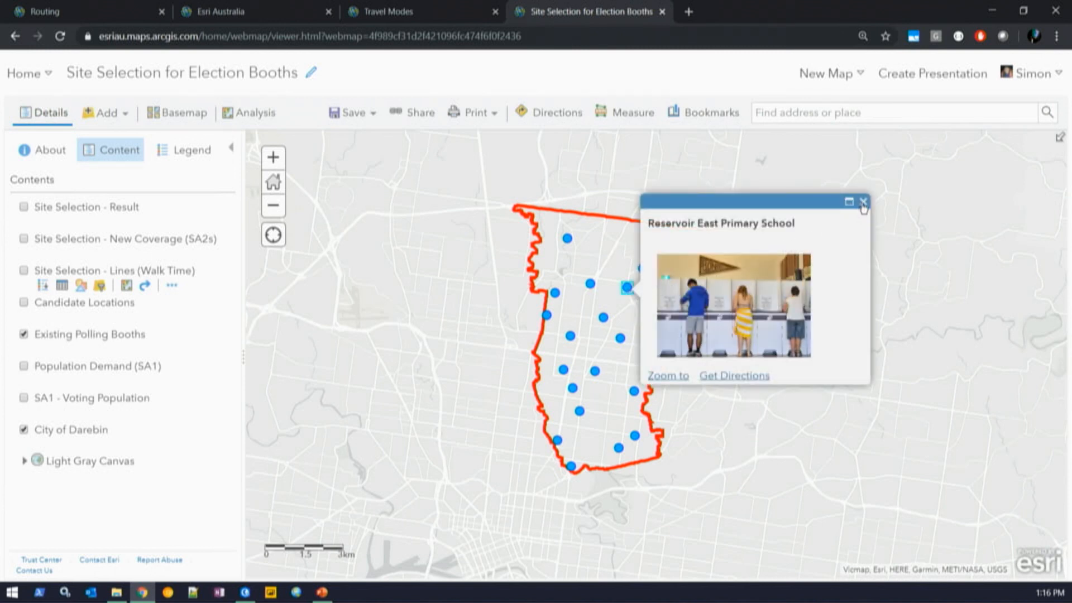
left_click(863, 201)
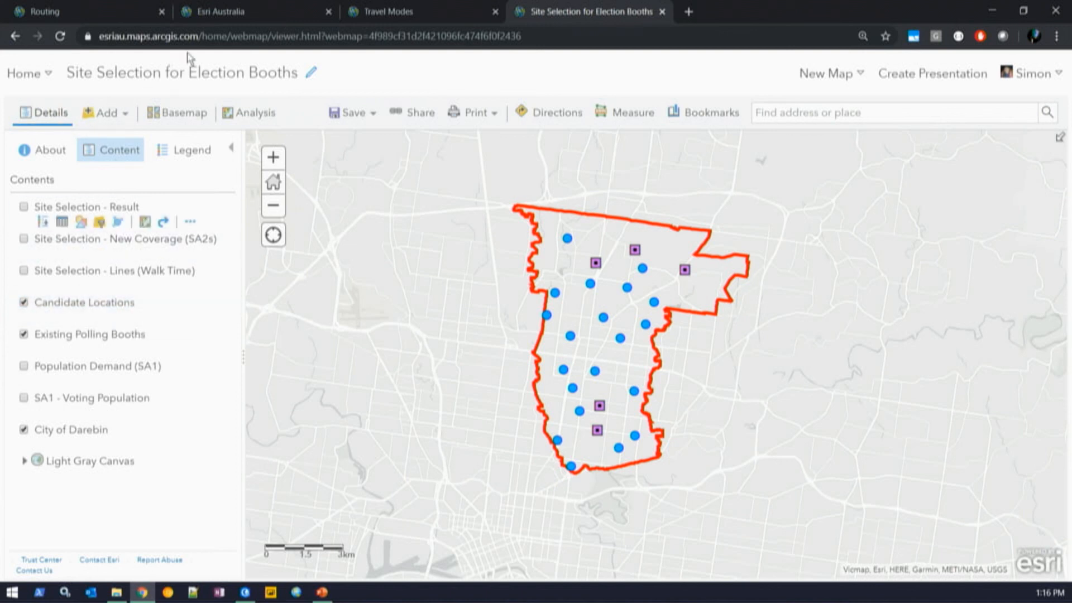
left_click(237, 118)
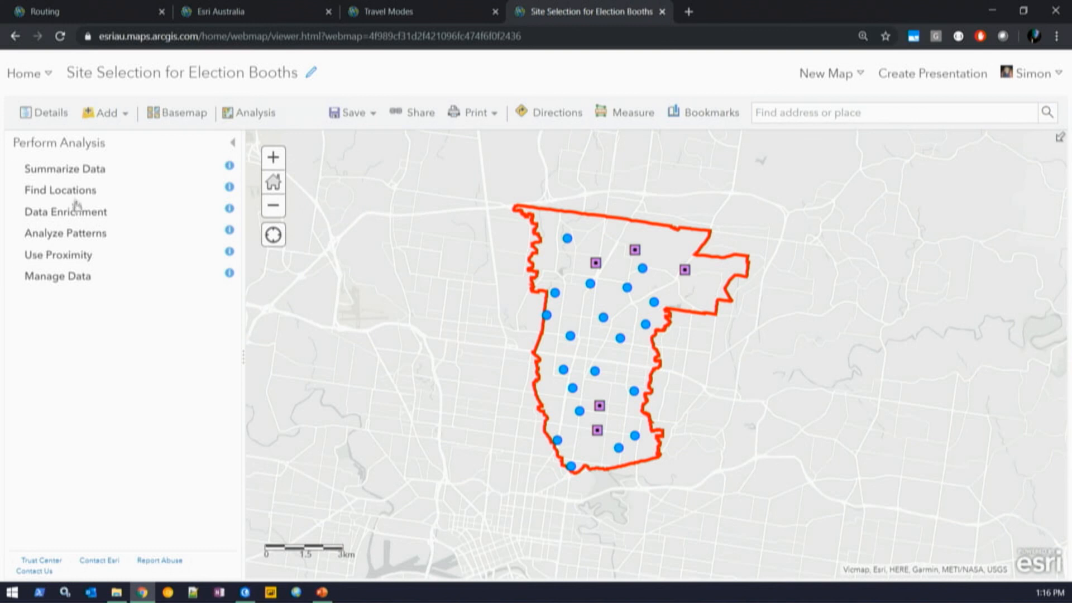
left_click(61, 191)
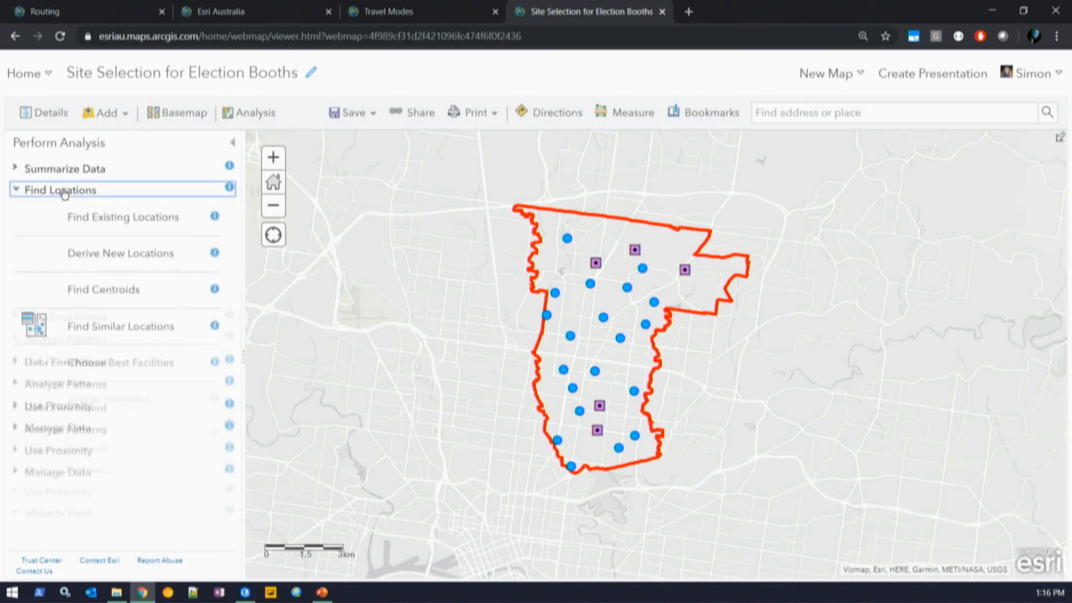
left_click(115, 363)
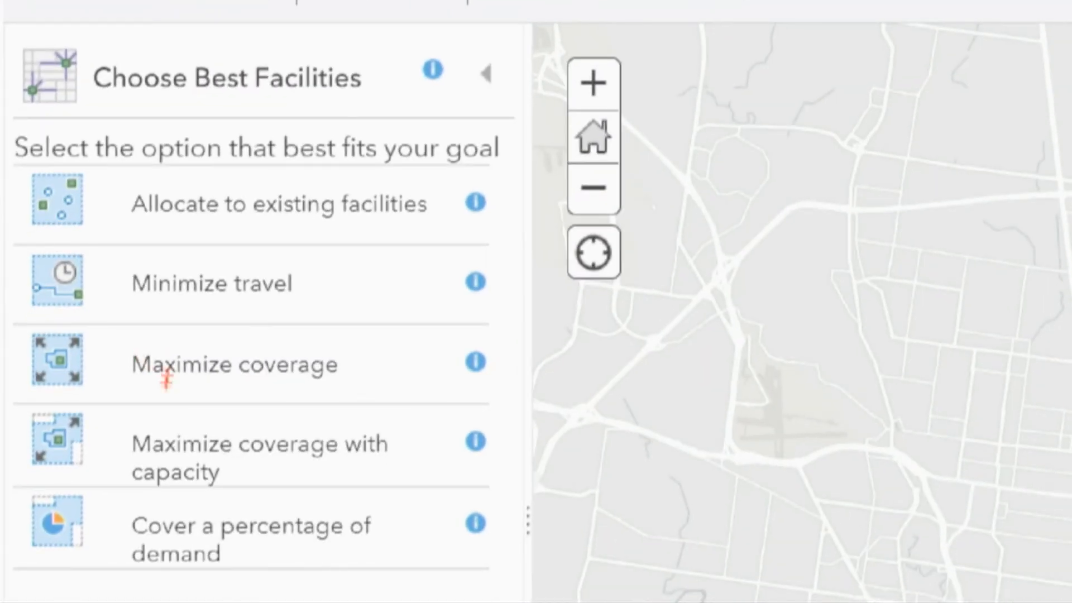
left_click_drag(144, 396, 327, 403)
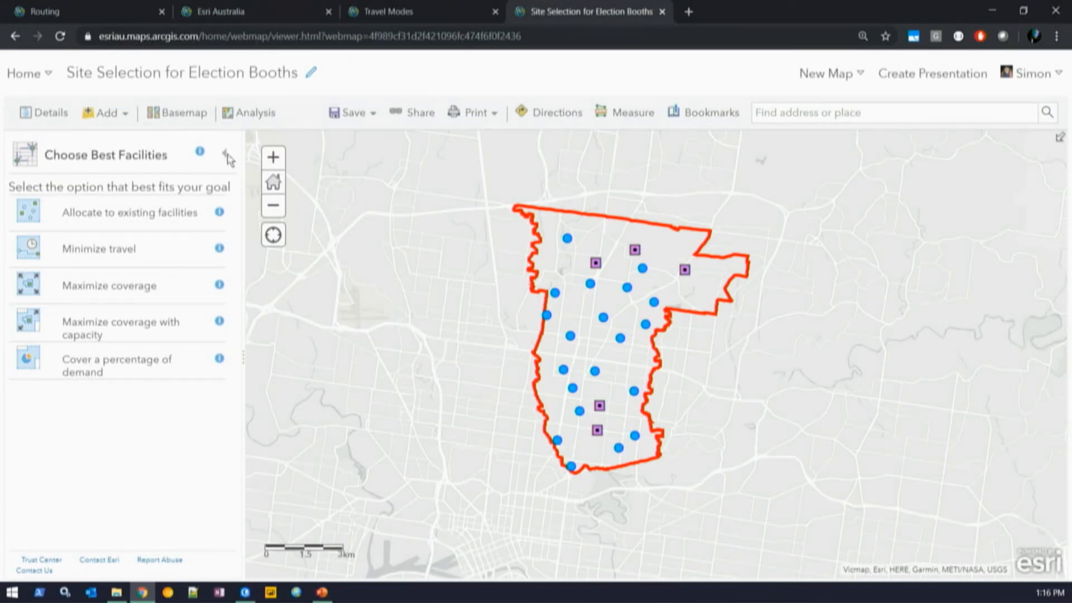
left_click(226, 155)
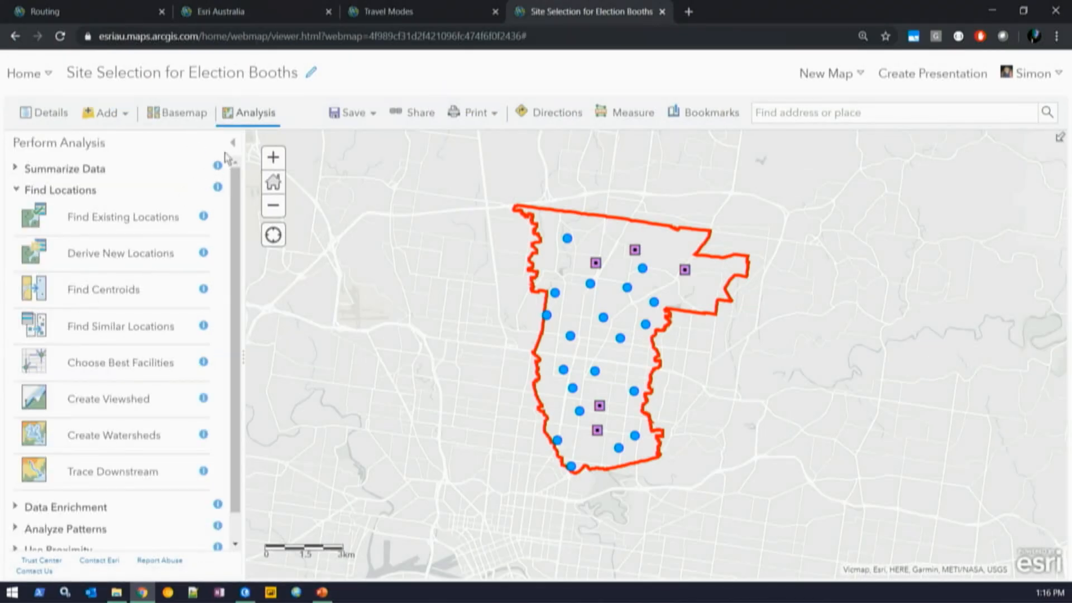
left_click(43, 112)
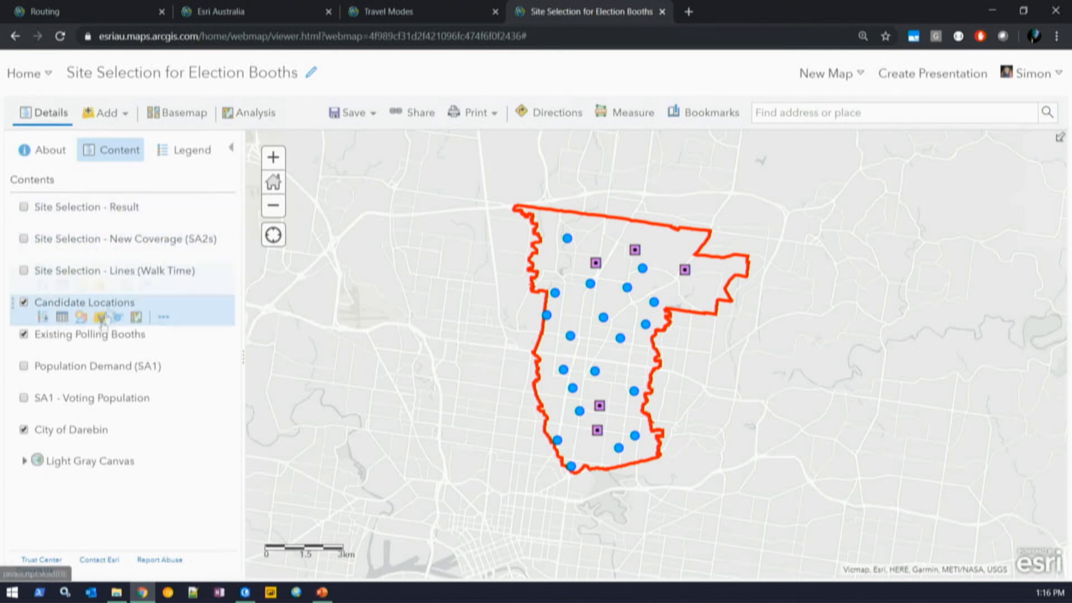
- Show SA1 - Voting Population, check an area's voter count, and reopen Choose Best Facilities
left_click(26, 398)
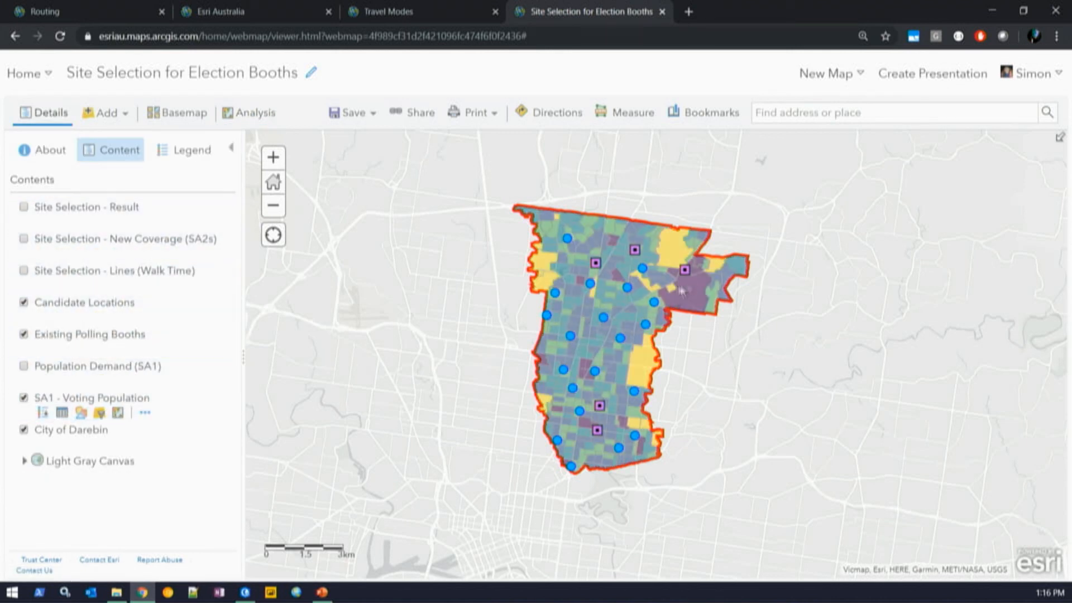
left_click(637, 303)
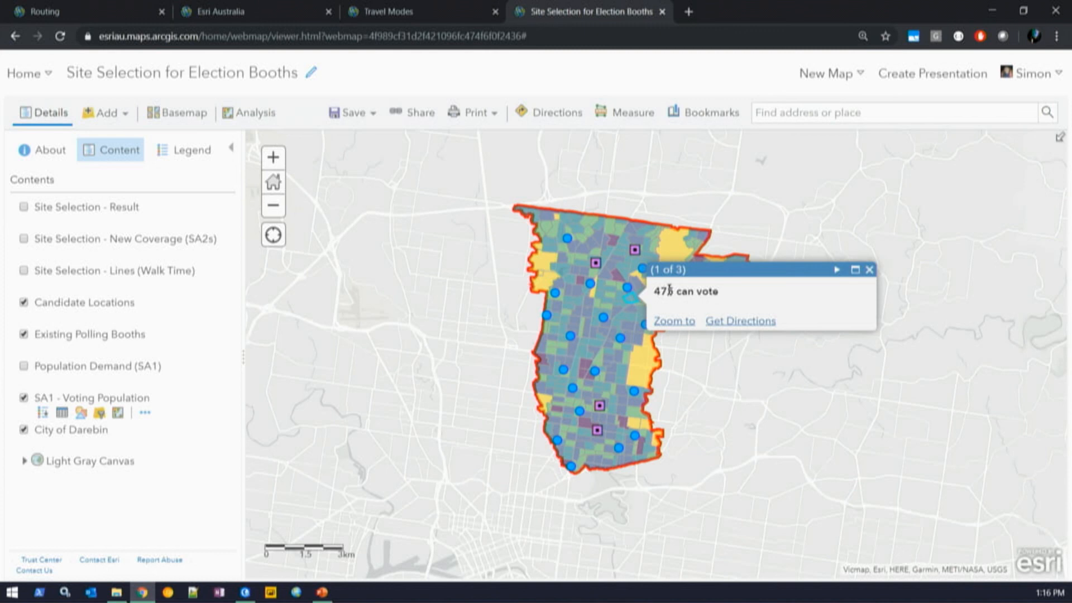
left_click(869, 270)
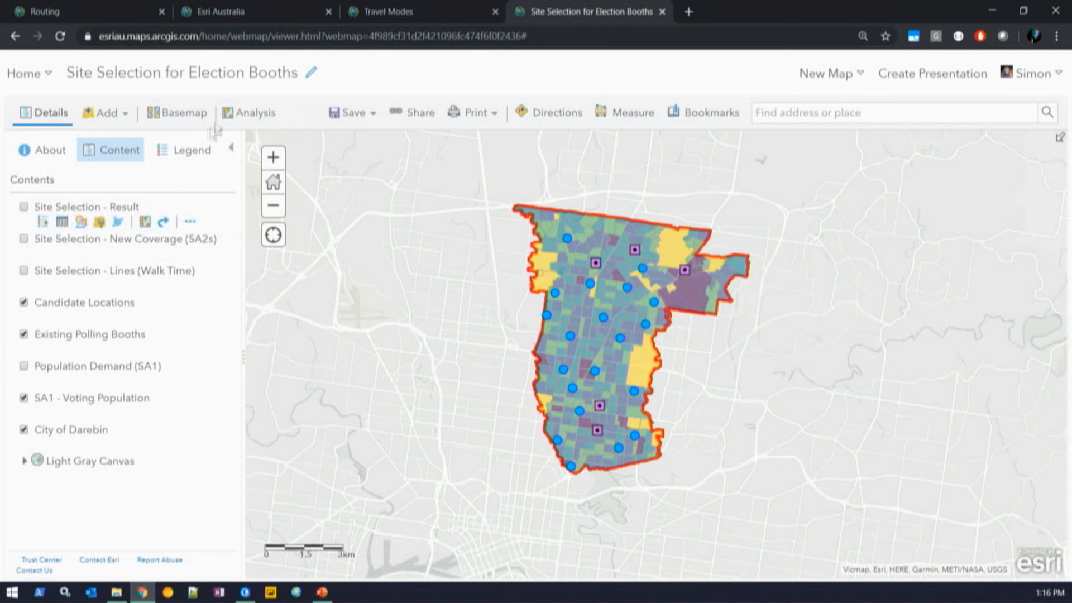
left_click(240, 113)
left_click(80, 192)
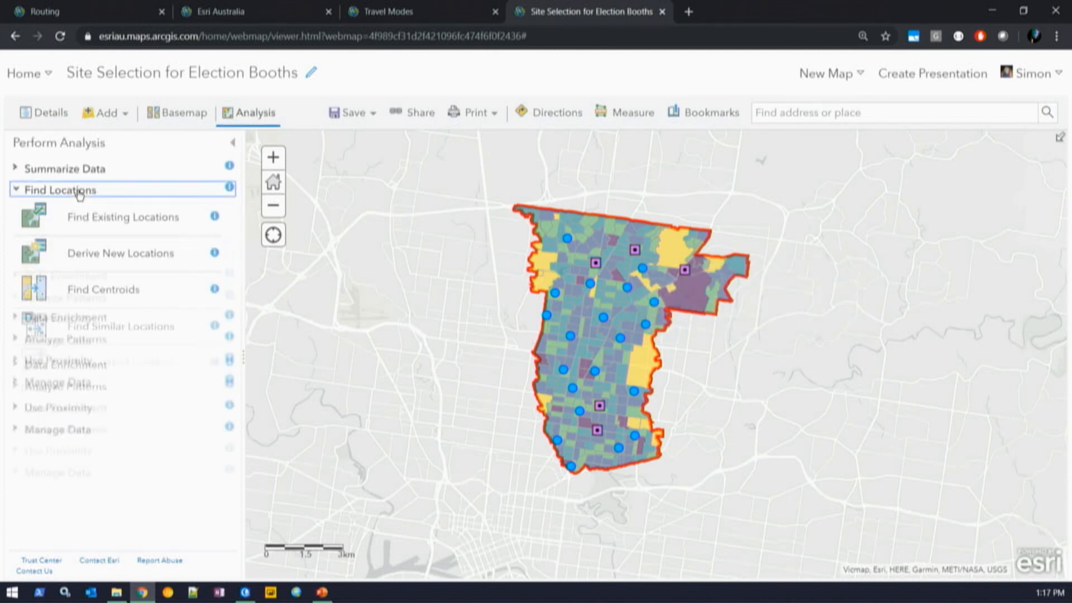
left_click(128, 363)
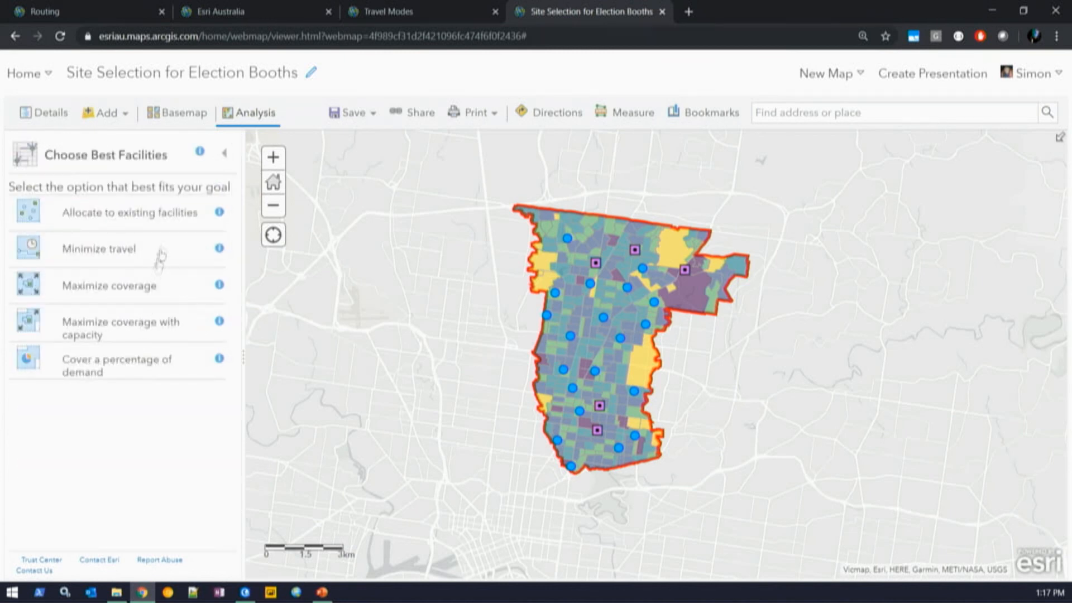
- Choose Maximize coverage using Walking Time from Demand to Facility
left_click(118, 294)
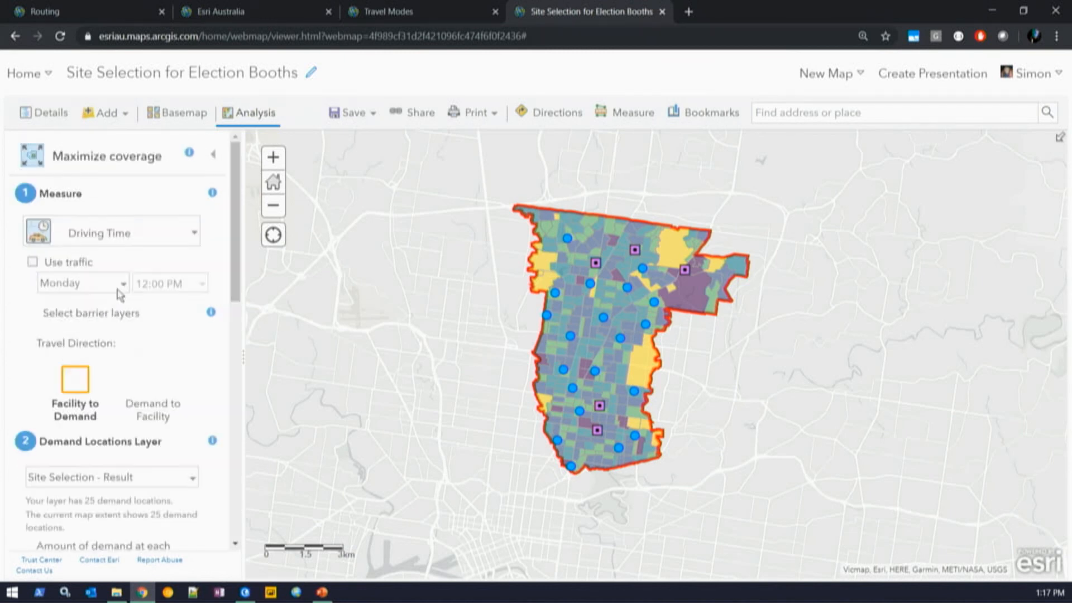
left_click(175, 237)
left_click(143, 271)
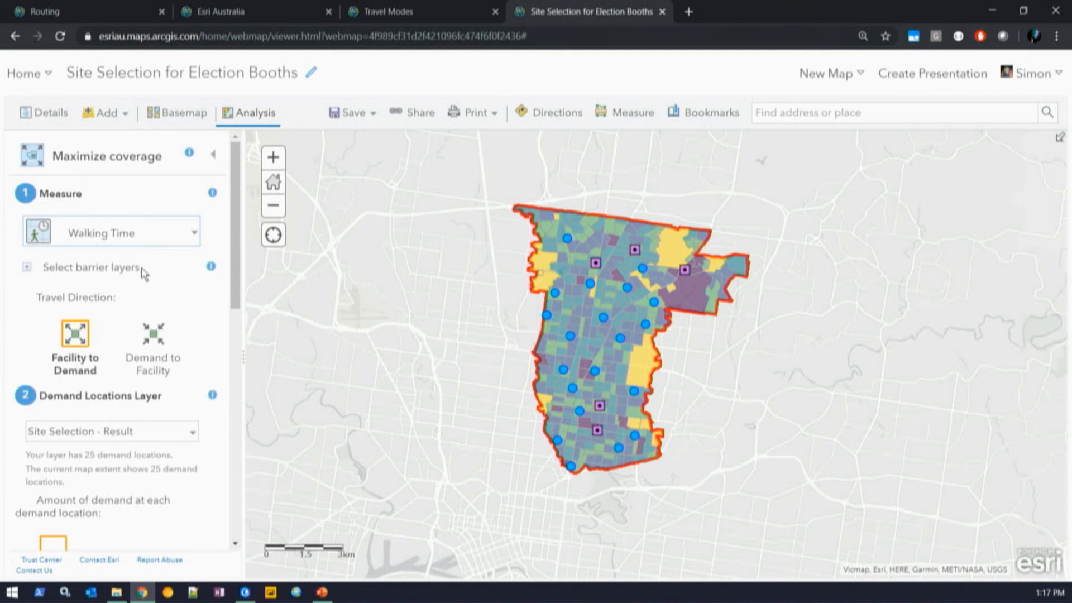
scroll(184, 299, "down", 2)
left_click(162, 234)
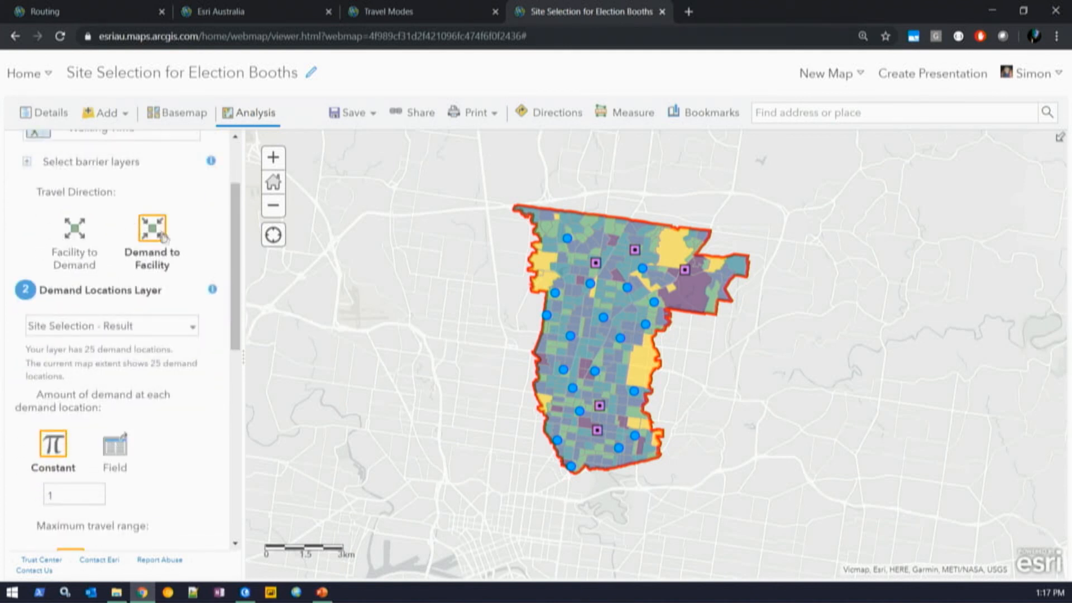
scroll(229, 285, "down", 2)
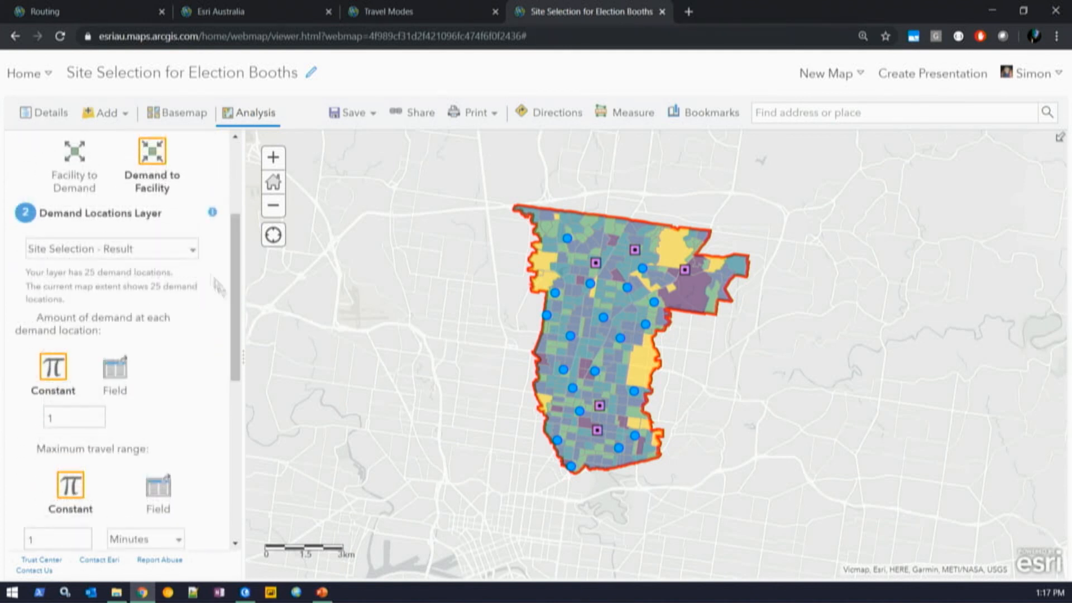
- Use Population Demand (SA1) weighted by Voting Population, with a constant 15-minute travel range
left_click(188, 249)
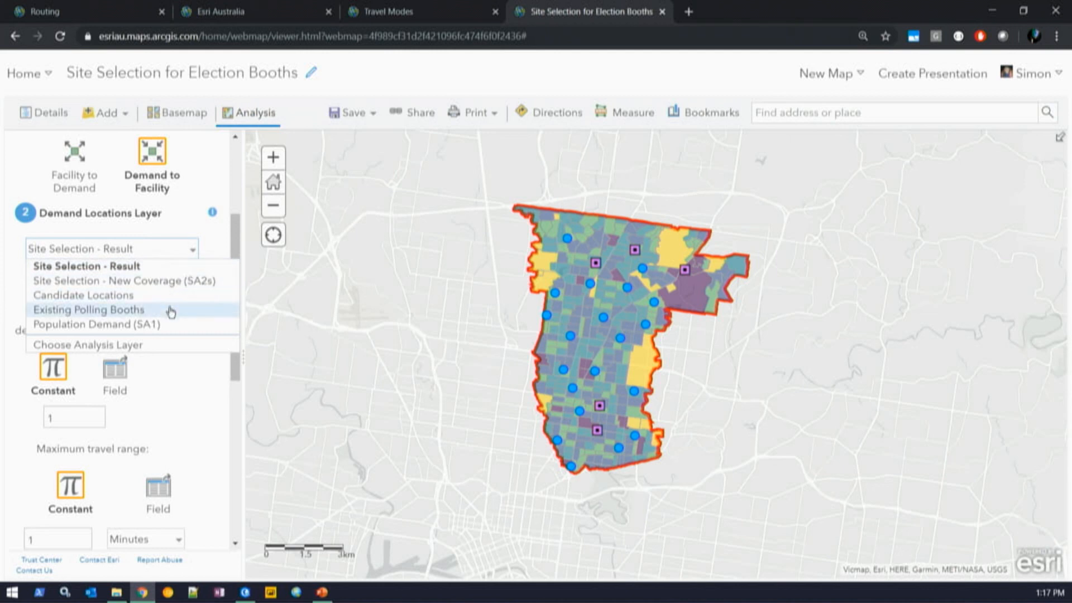
left_click(167, 325)
scroll(235, 275, "down", 2)
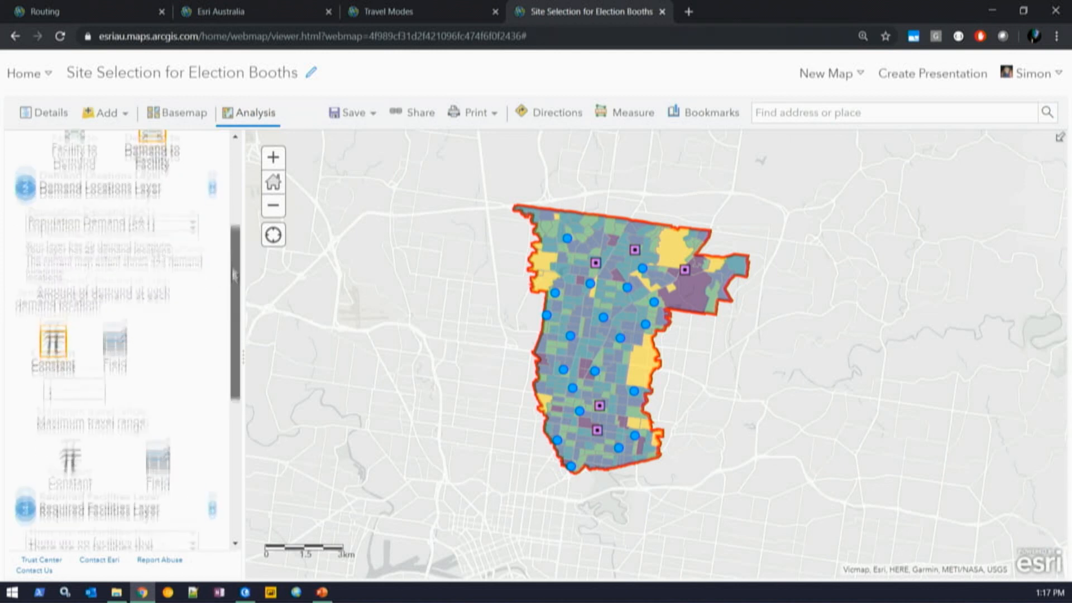
scroll(235, 275, "down", 2)
left_click(114, 223)
left_click(115, 275)
left_click(115, 316)
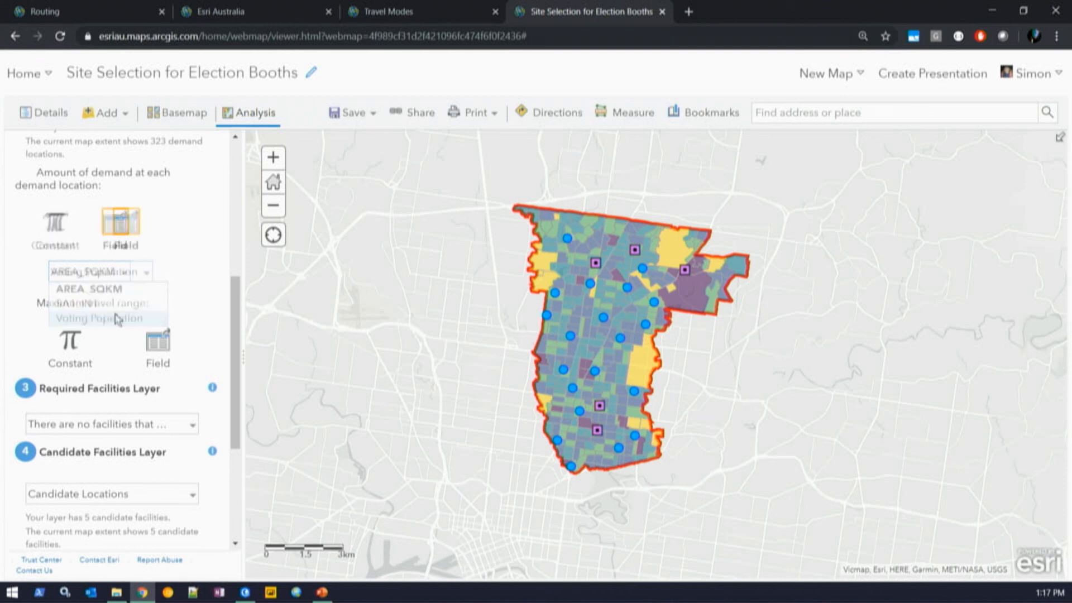
left_click(158, 336)
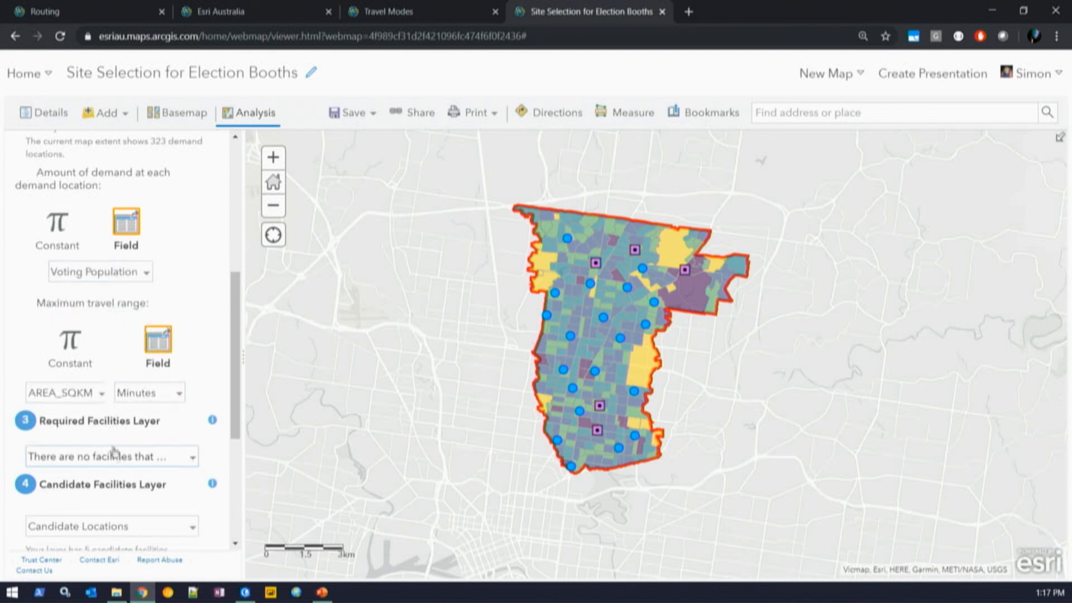
left_click(70, 339)
left_click(78, 390)
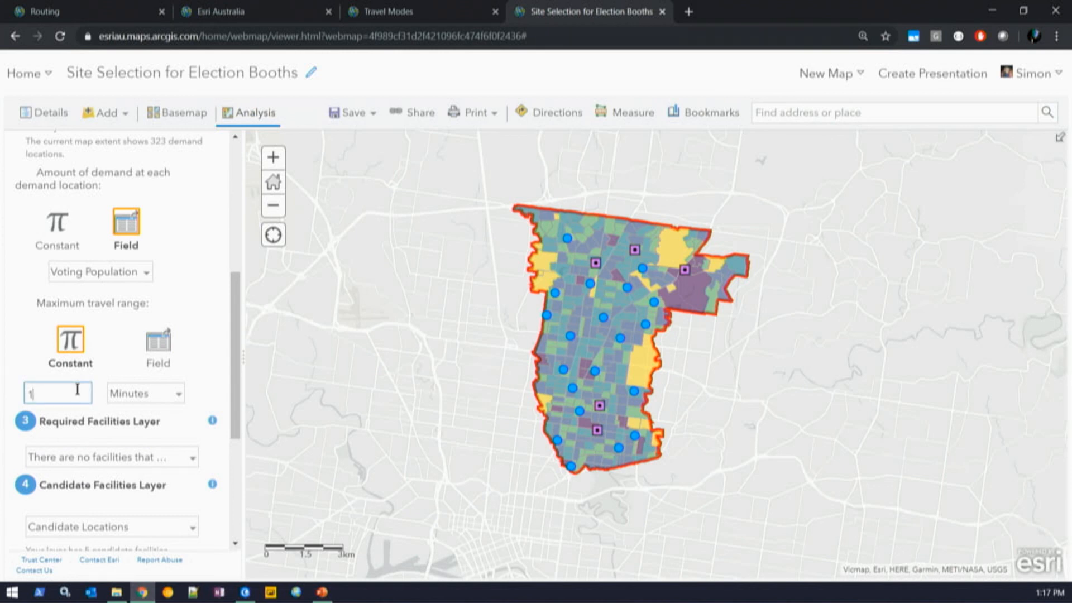
type("5")
scroll(235, 335, "down", 4)
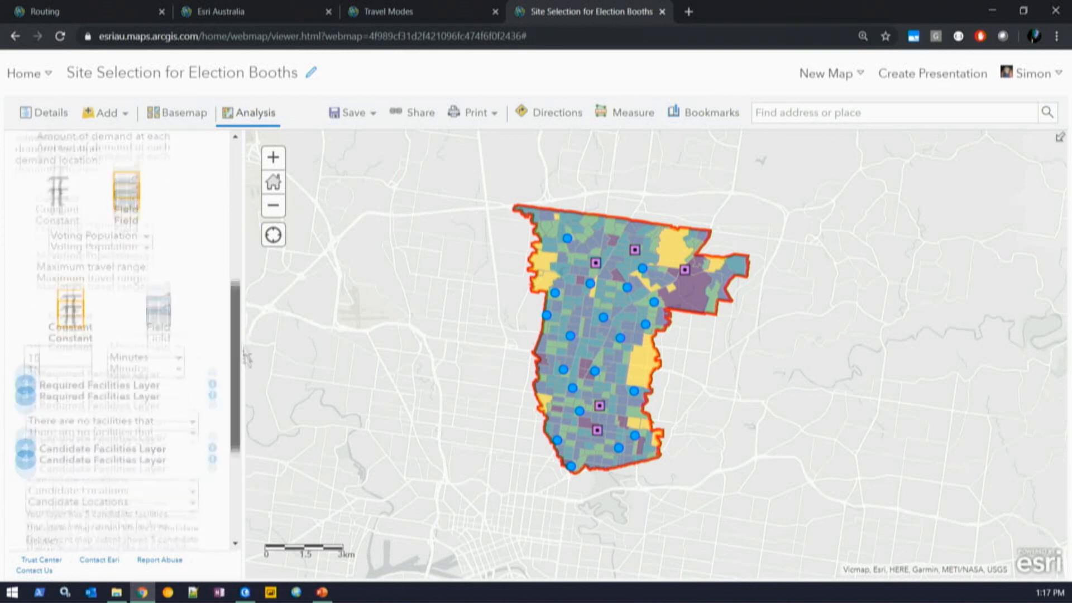
- Require Existing Polling Booths and choose 2 sites from Candidate Locations
left_click(155, 237)
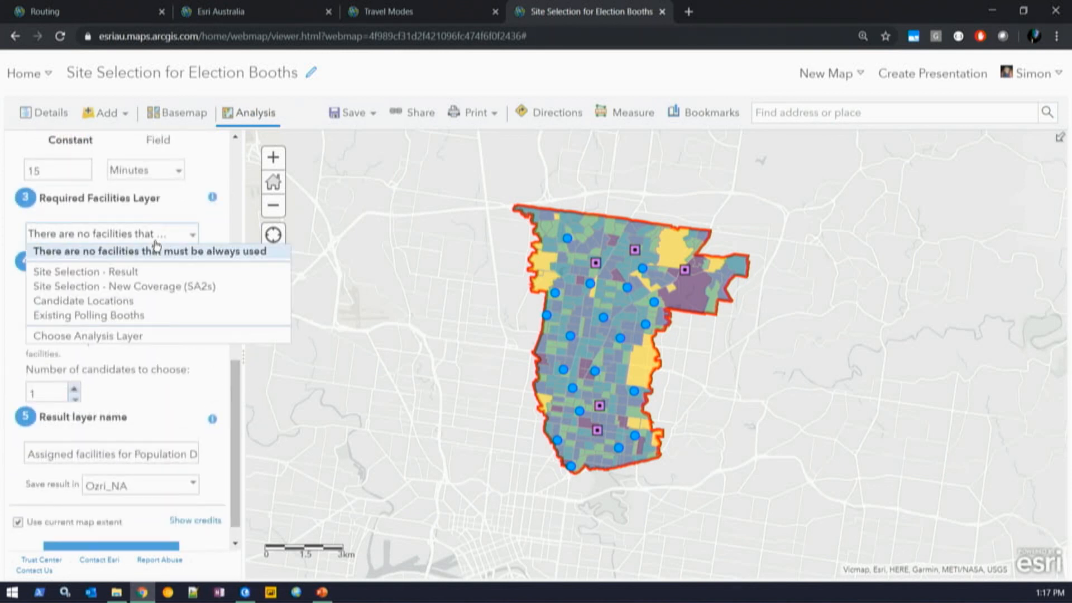
left_click(145, 316)
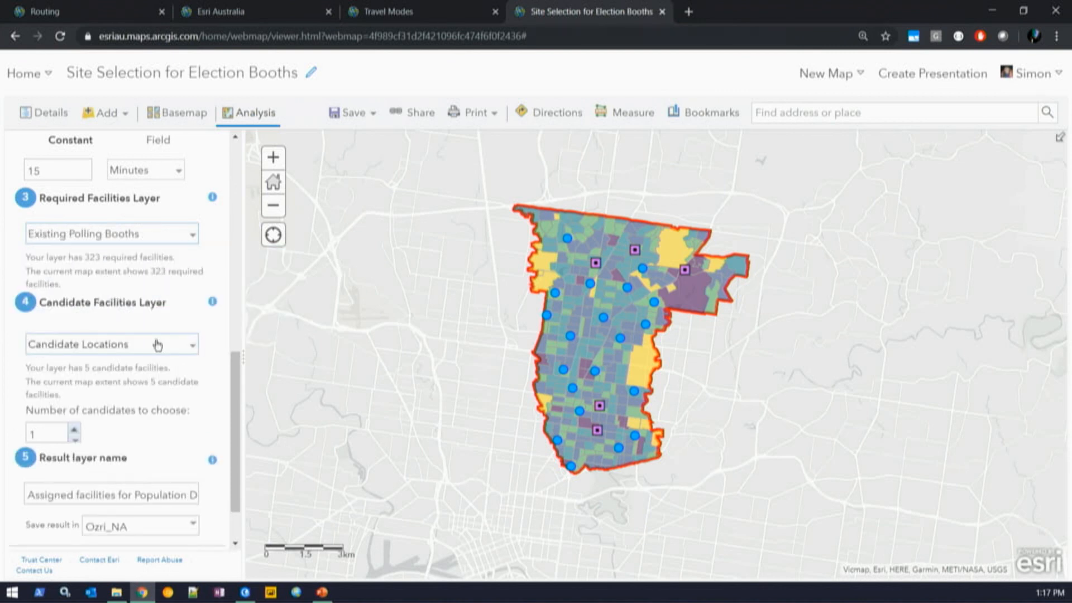
left_click(158, 342)
left_click(143, 387)
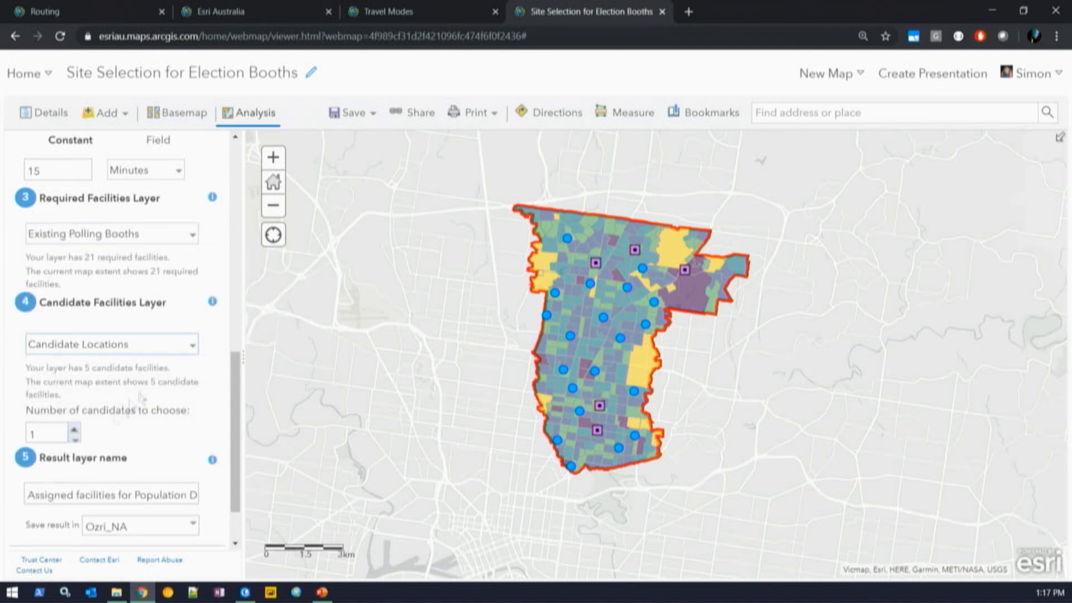
left_click(74, 428)
- Append 'v2' to the result layer name and run the analysis
left_click_drag(144, 494, 272, 501)
left_click(188, 496)
key("Right")
type("v2")
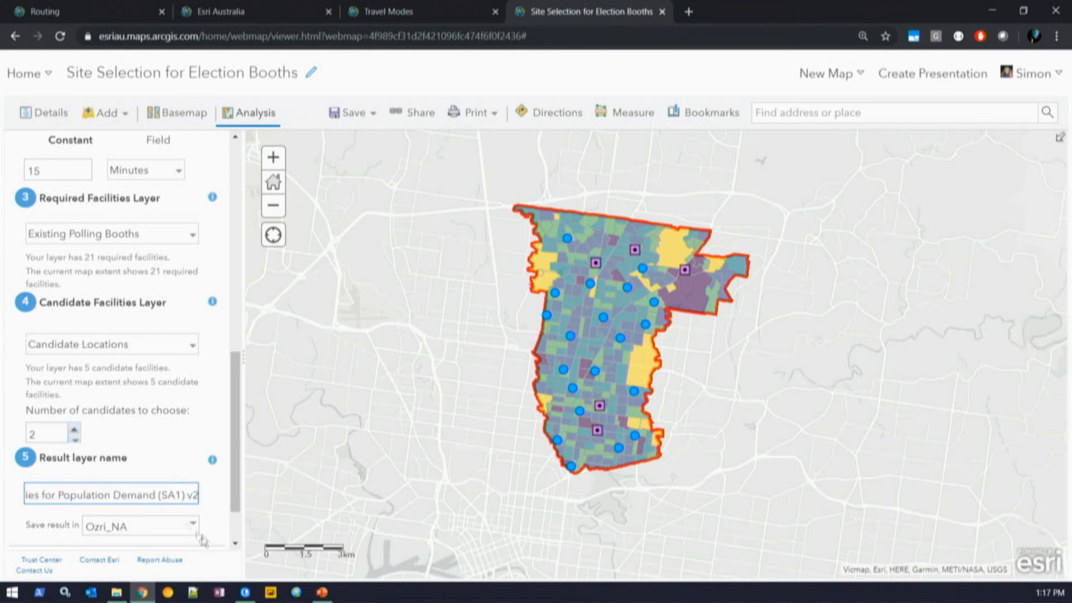
scroll(201, 537, "down", 1)
left_click(94, 534)
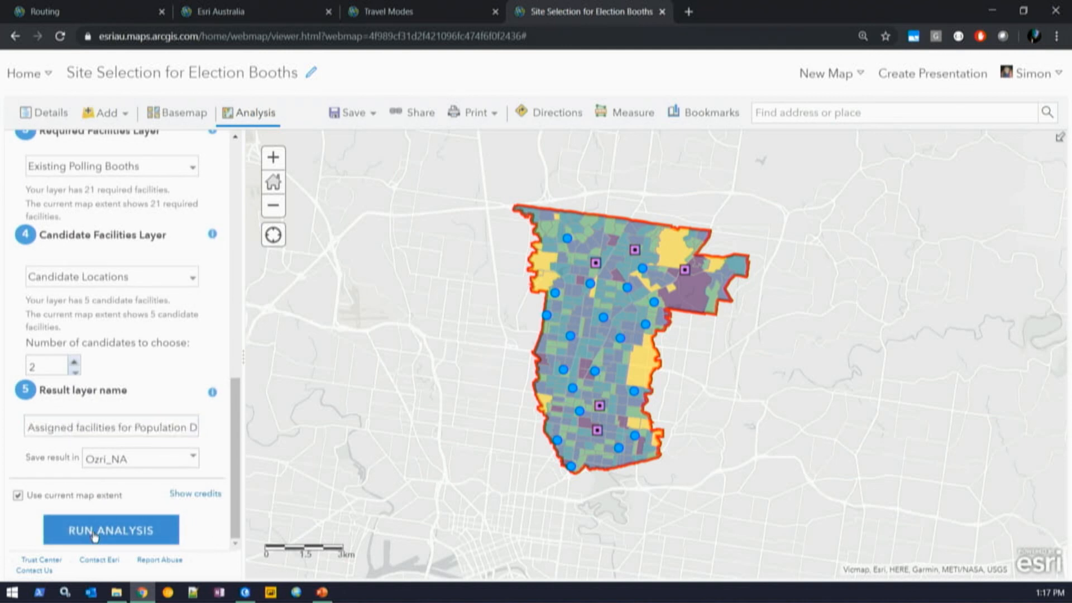
left_click(149, 531)
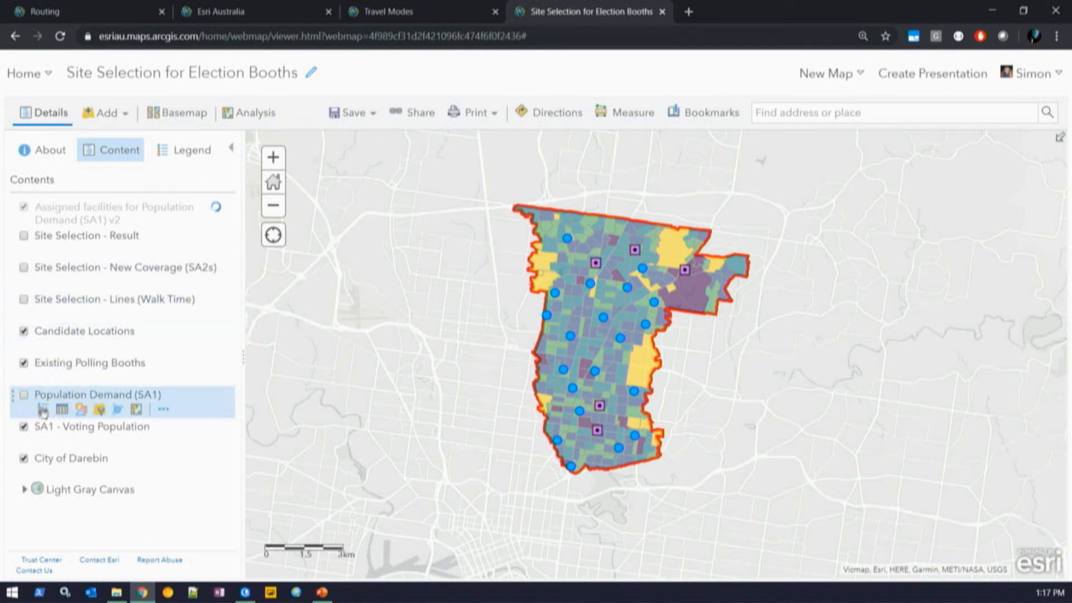
- Hide SA1 - Voting Population, show Site Selection Result, Lines (Walk Time) and New Coverage (SA2s), and pan across Darebin
left_click(23, 428)
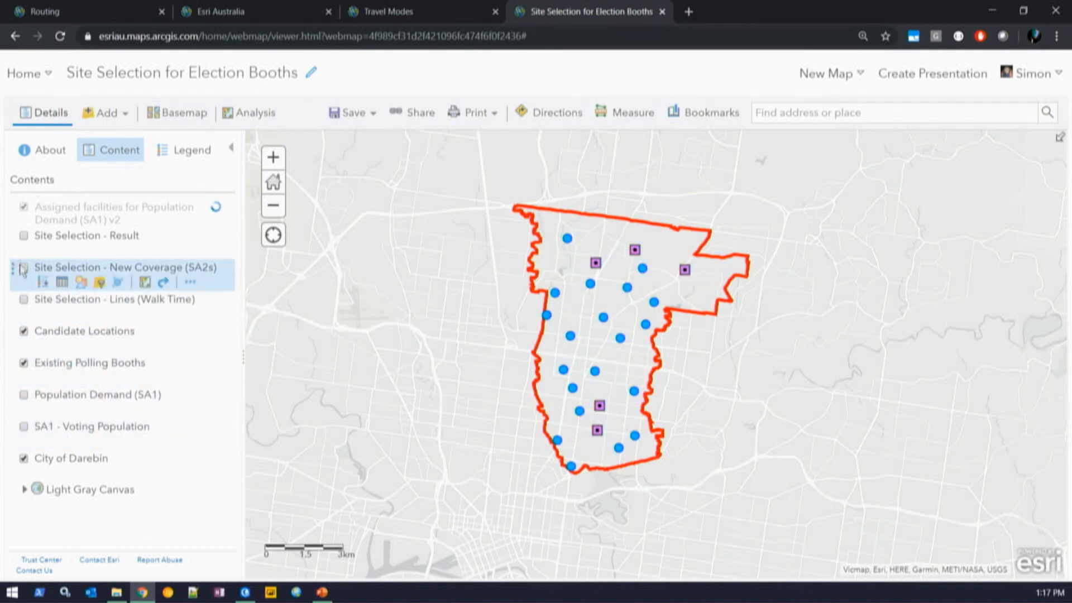
left_click(24, 236)
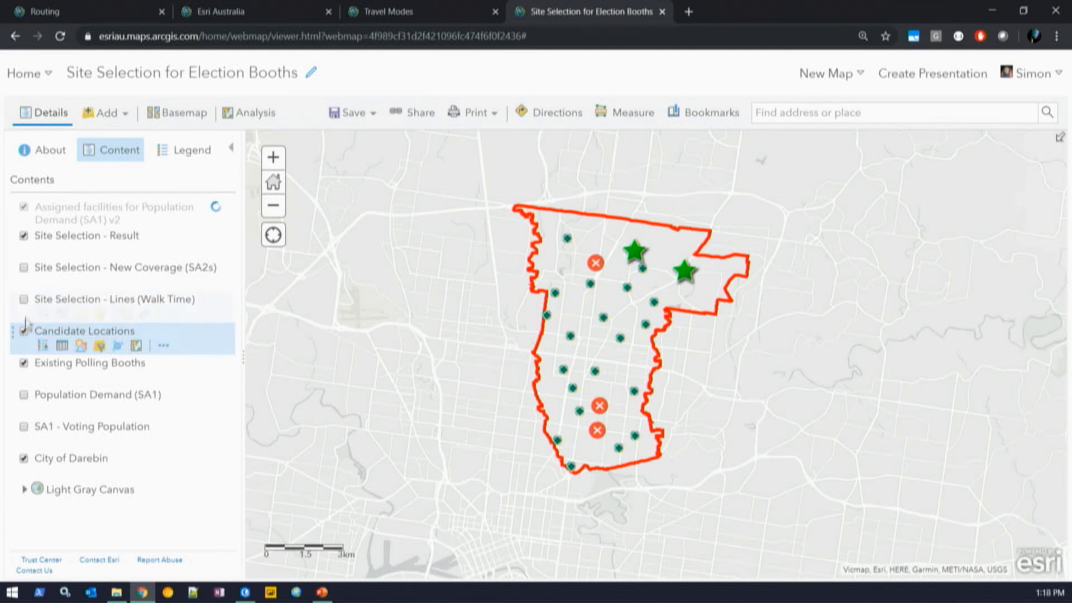
left_click(23, 300)
left_click(24, 268)
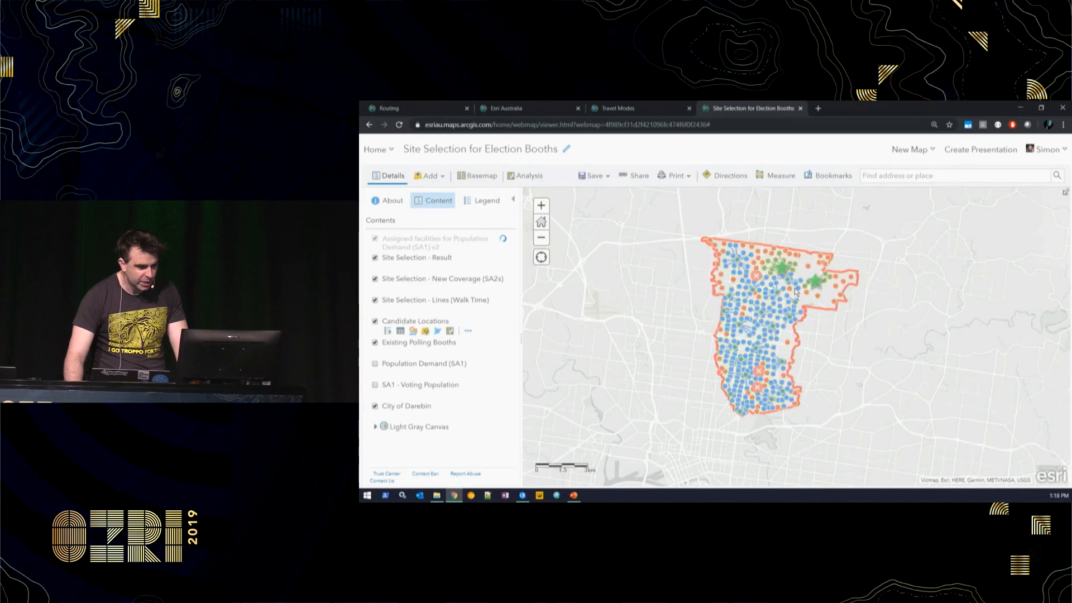
scroll(655, 287, "up", 1)
left_click_drag(771, 285, 755, 314)
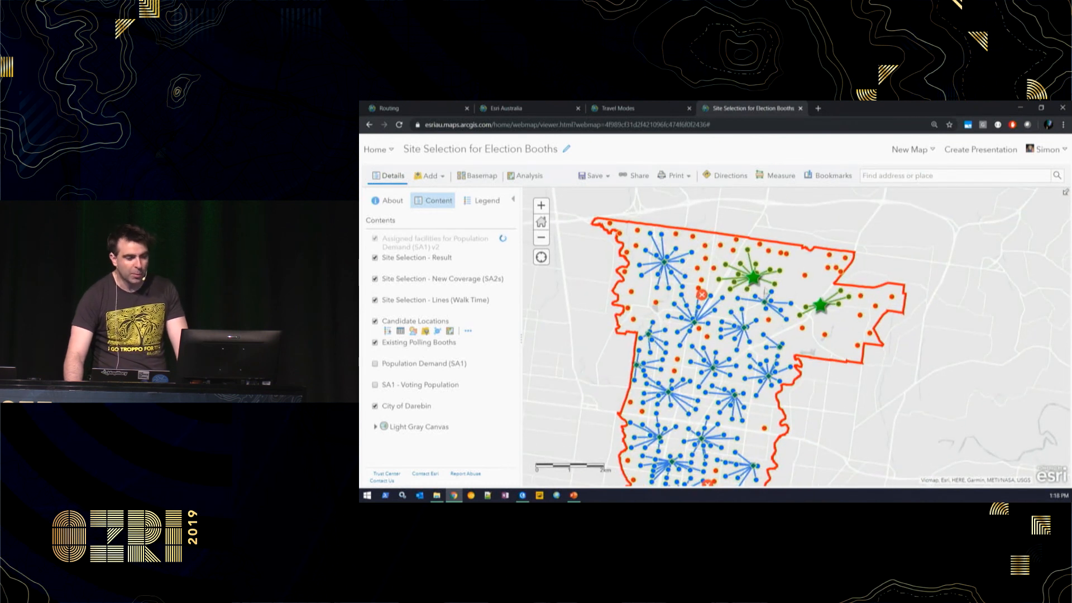
left_click_drag(727, 397, 763, 295)
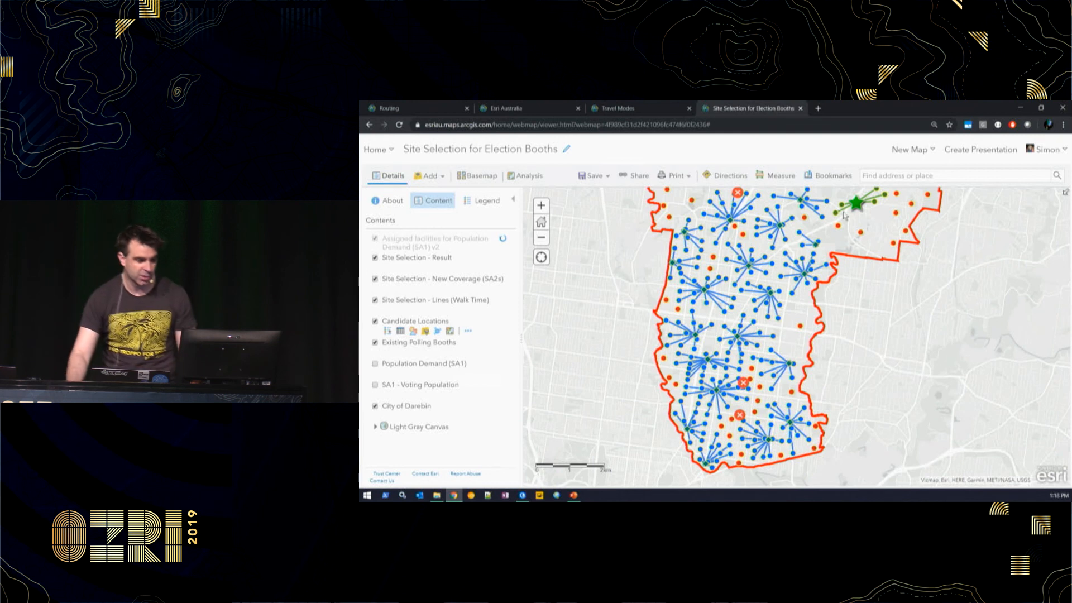
left_click_drag(837, 276, 815, 365)
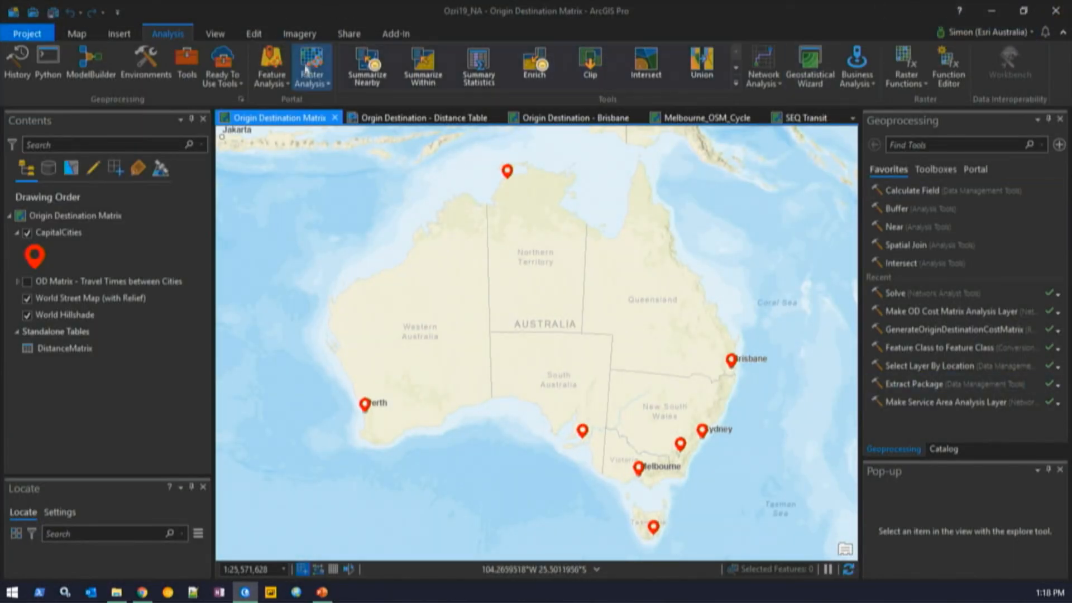
- Launch the Generate Origin Destination Cost Matrix tool from the Ready To Use Tools gallery
left_click(234, 83)
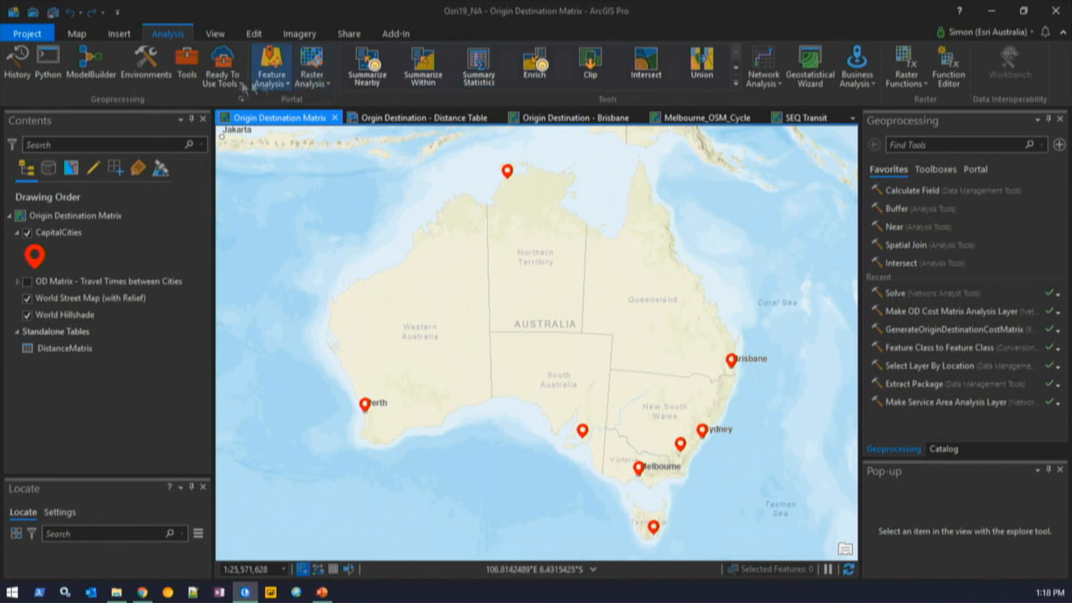
left_click(222, 70)
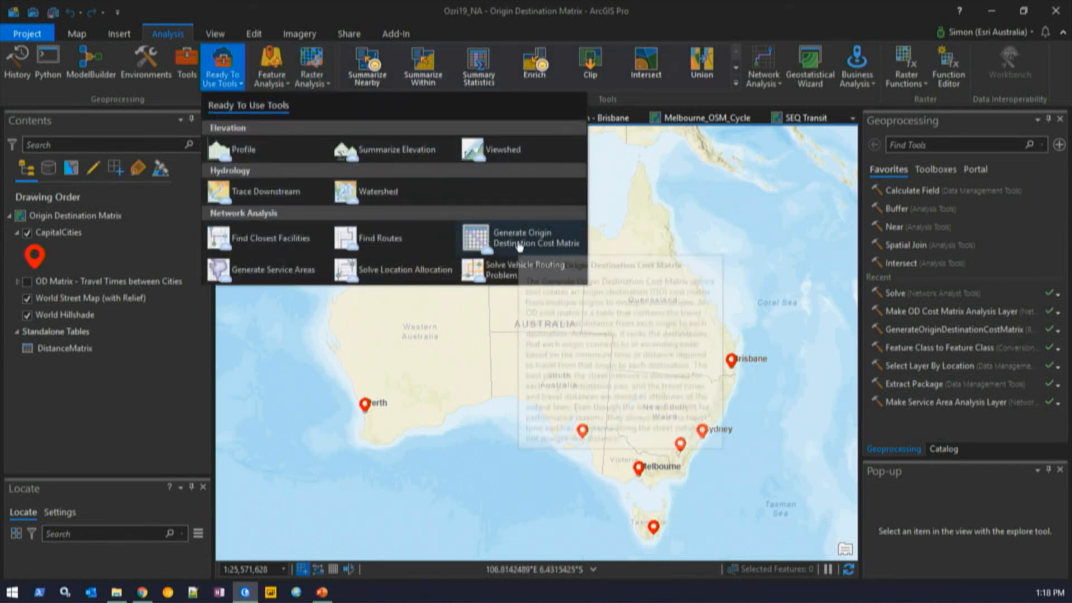
left_click(504, 246)
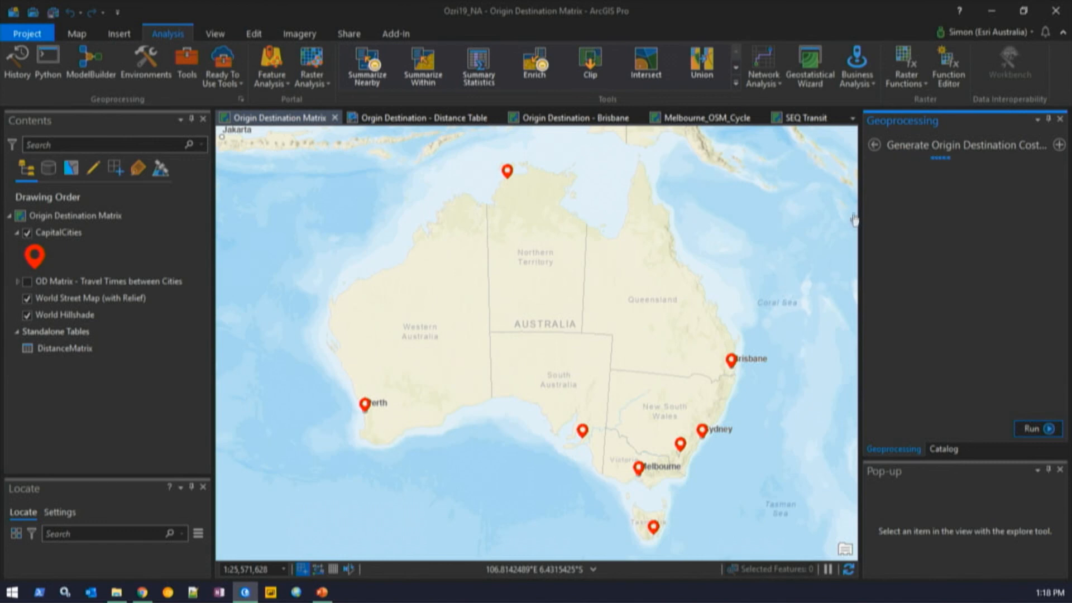
- Widen the Geoprocessing pane beside the map
left_click_drag(861, 188, 810, 188)
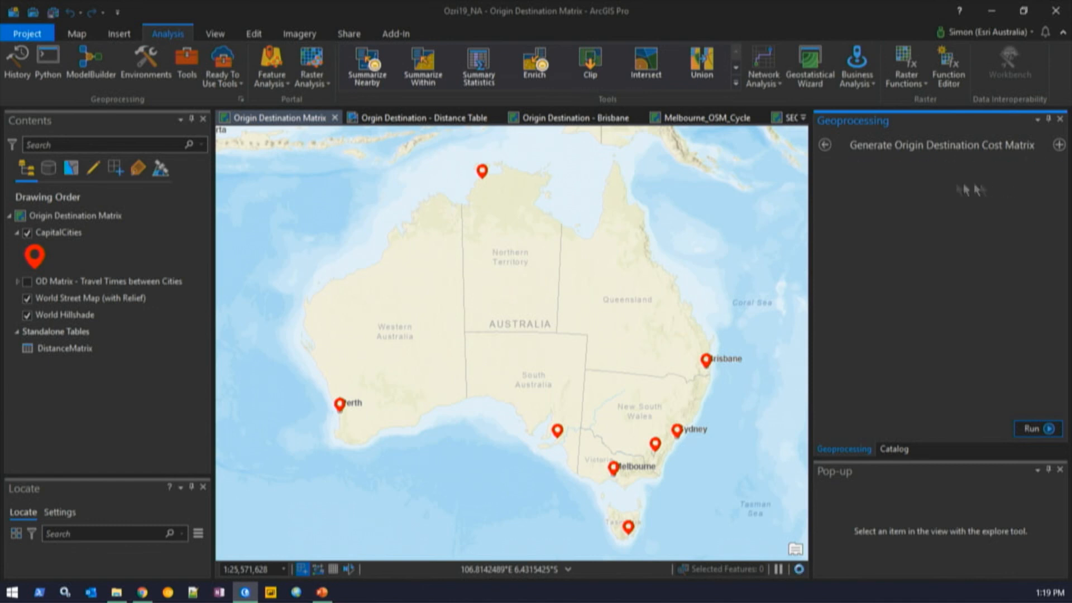
left_click_drag(811, 181, 802, 181)
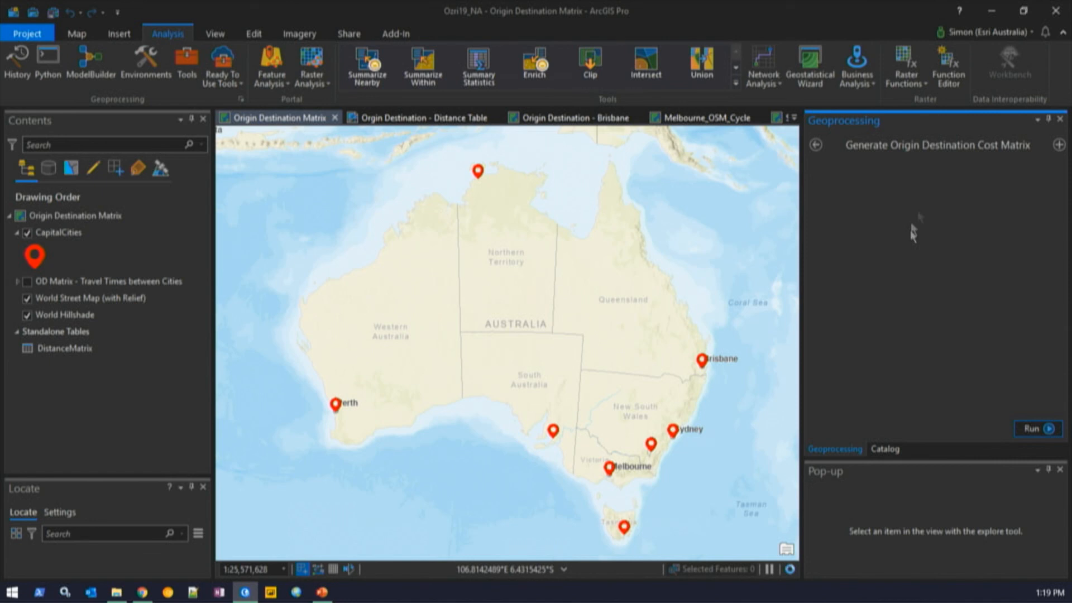
left_click(1026, 34)
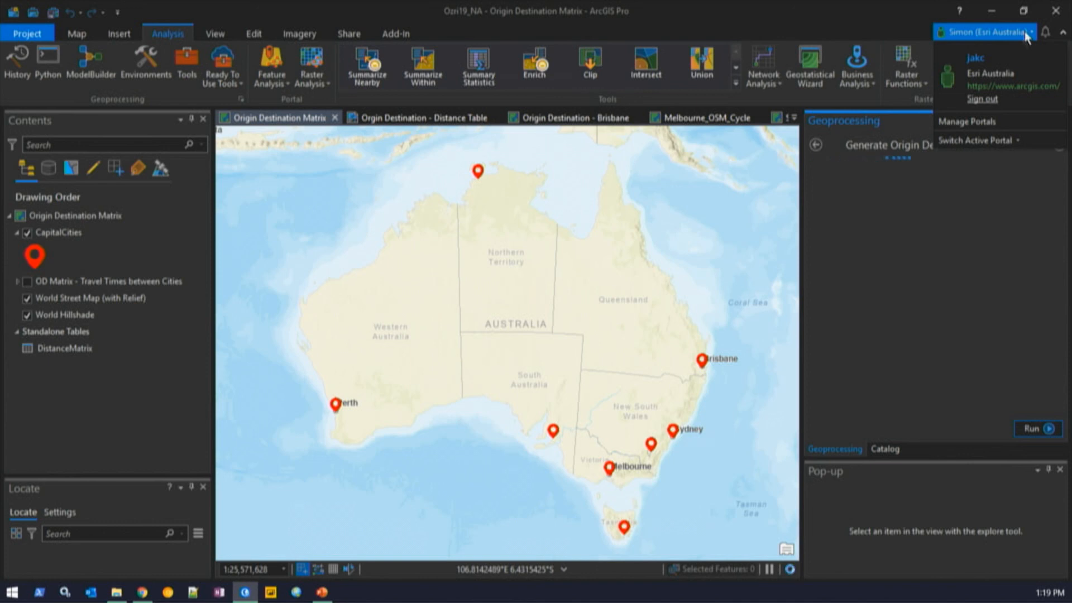
left_click(1025, 34)
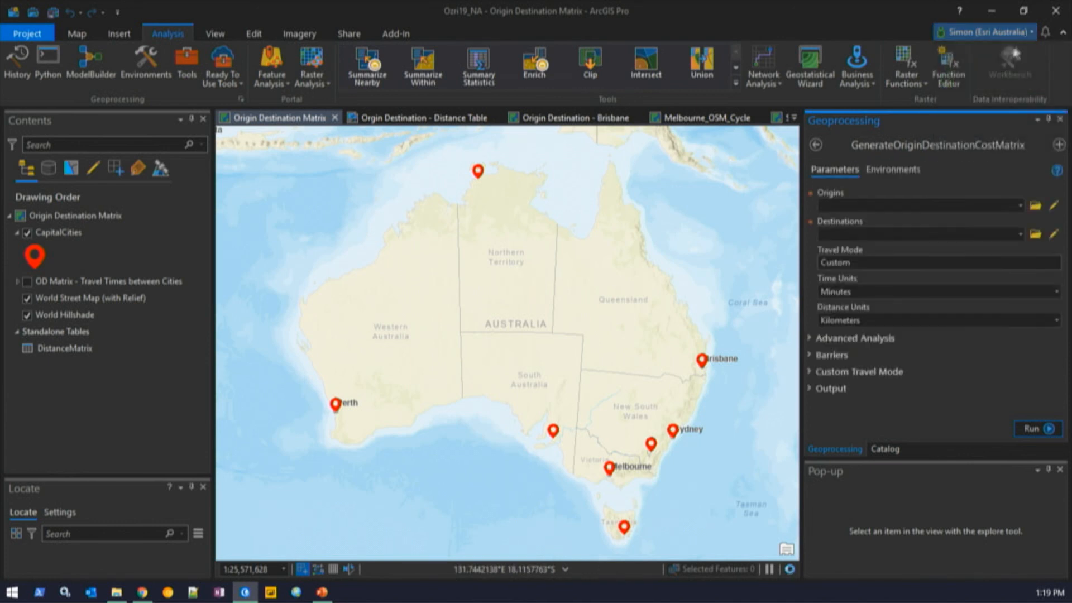
- Run the cost matrix with CapitalCities as origins and destinations and straight-line output shape
left_click(1021, 207)
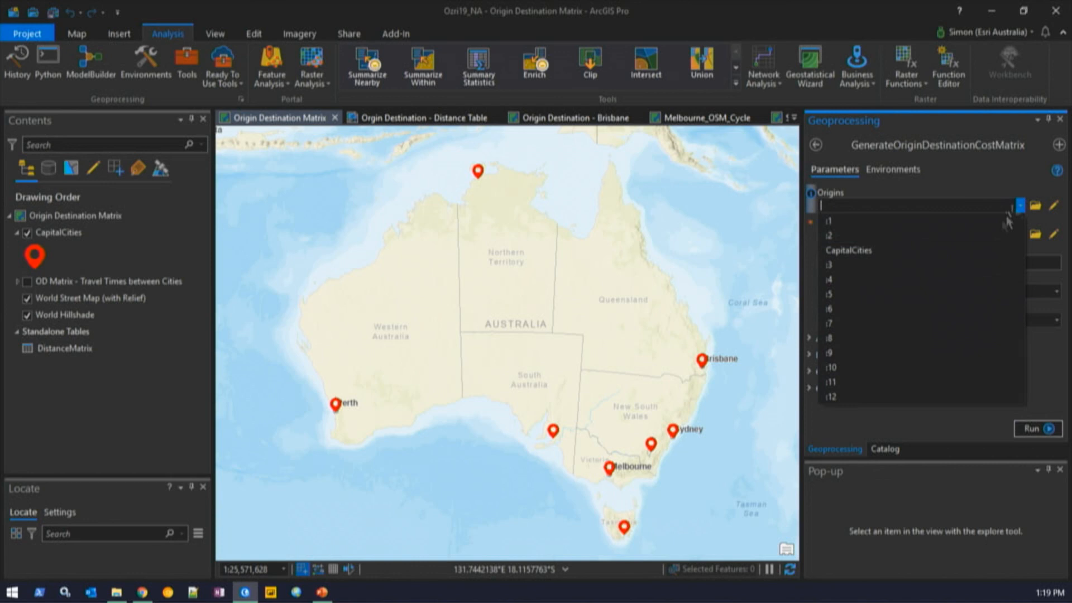
left_click(977, 247)
left_click(1019, 234)
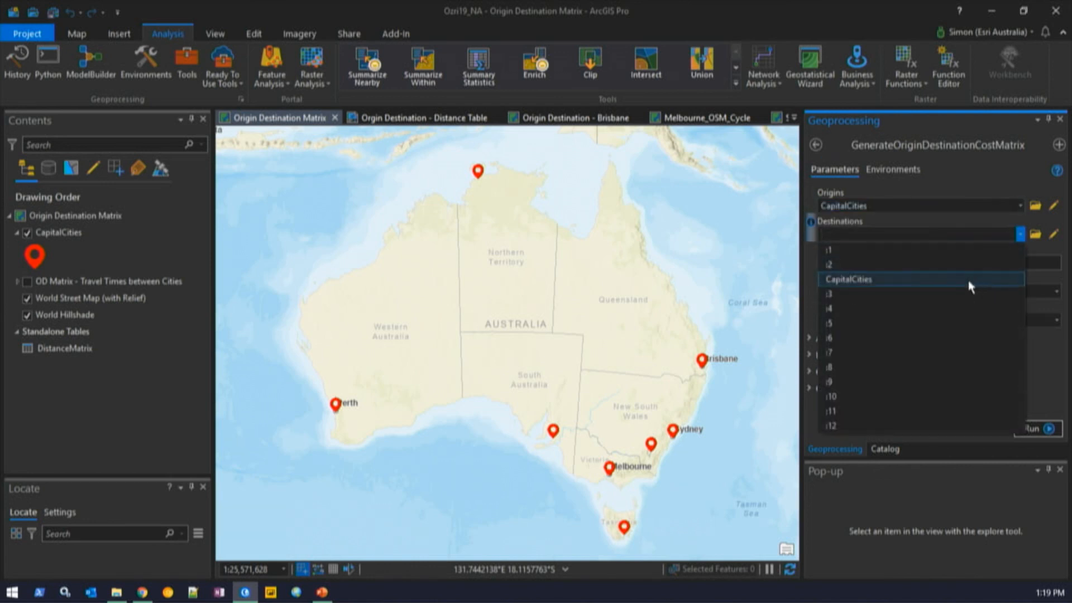
left_click(969, 281)
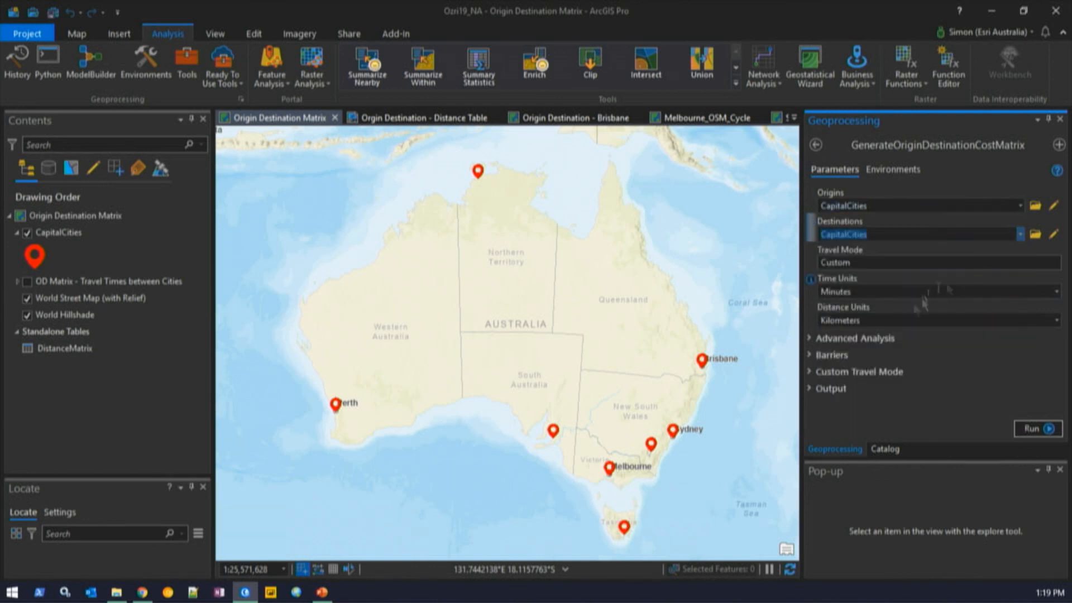
left_click(831, 388)
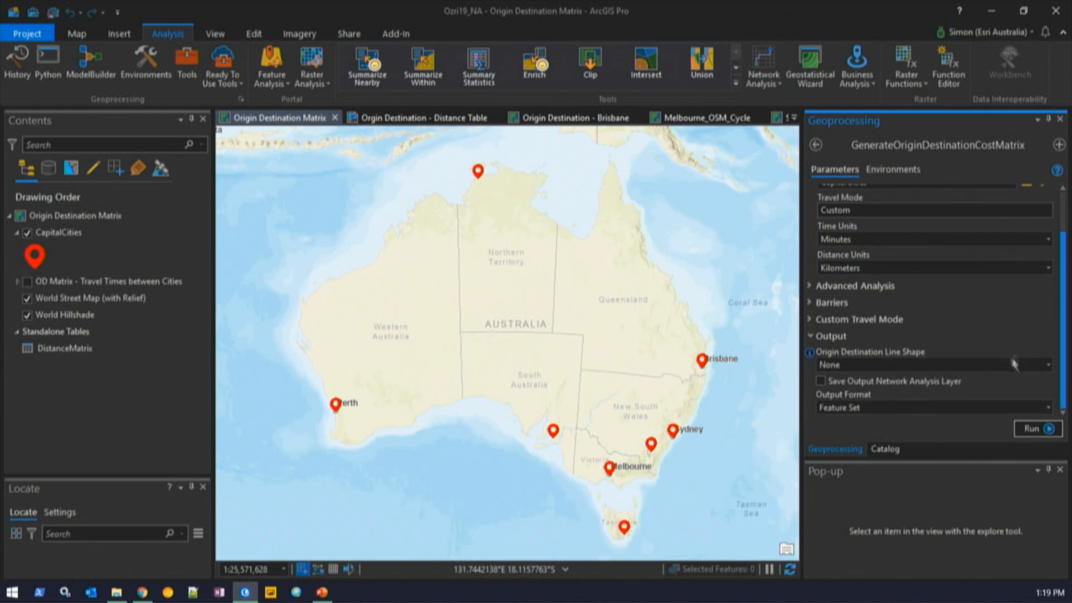
left_click(1048, 364)
left_click(1027, 393)
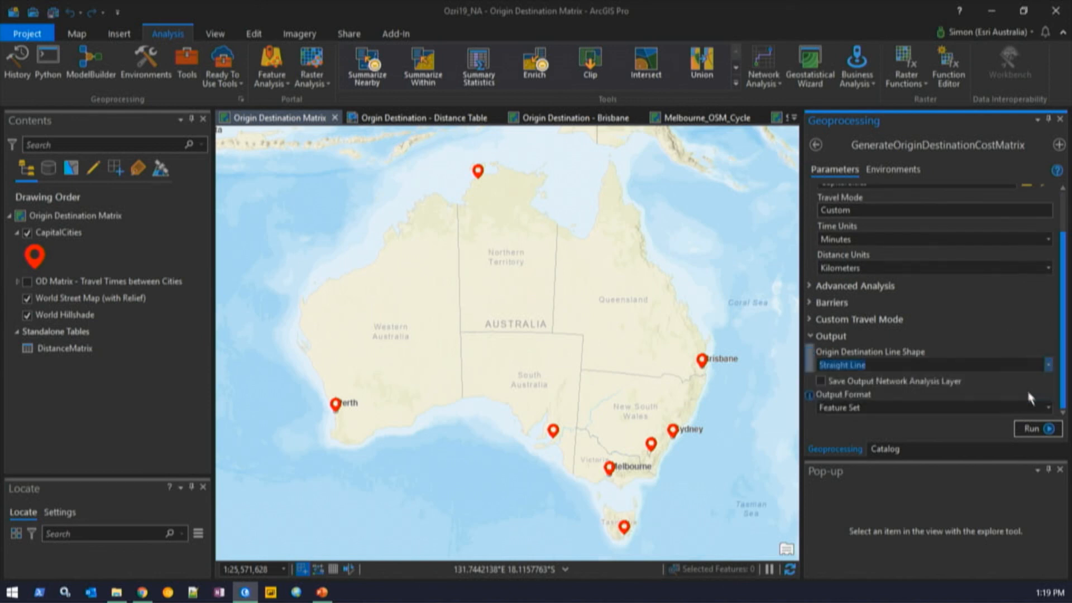
left_click(1034, 429)
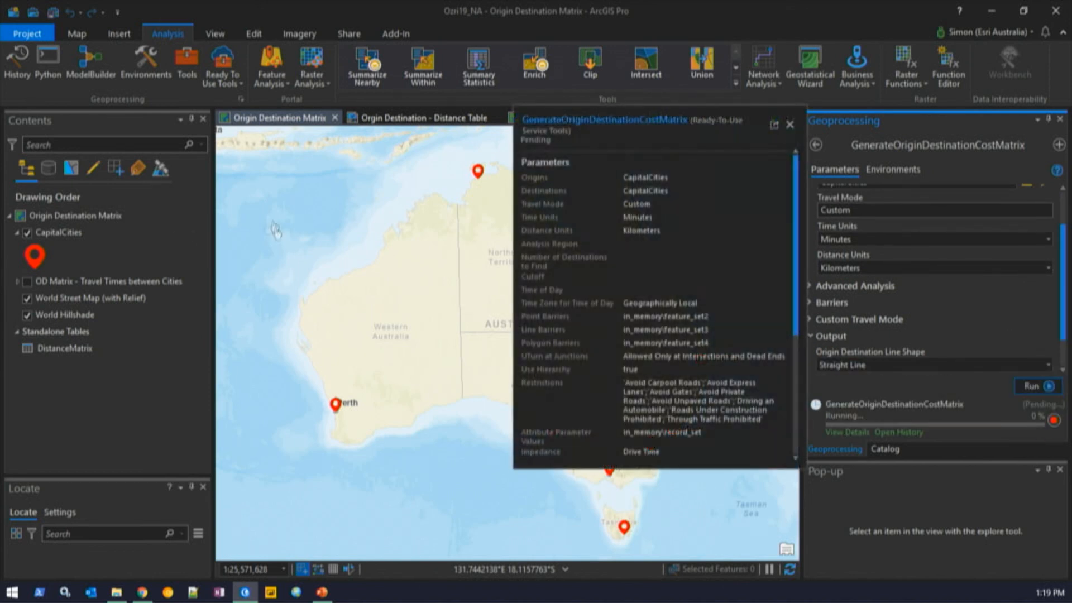
- Turn on the OD Matrix lines, inspect the Darwin–Perth record, then view the Distance Table layout
left_click(26, 282)
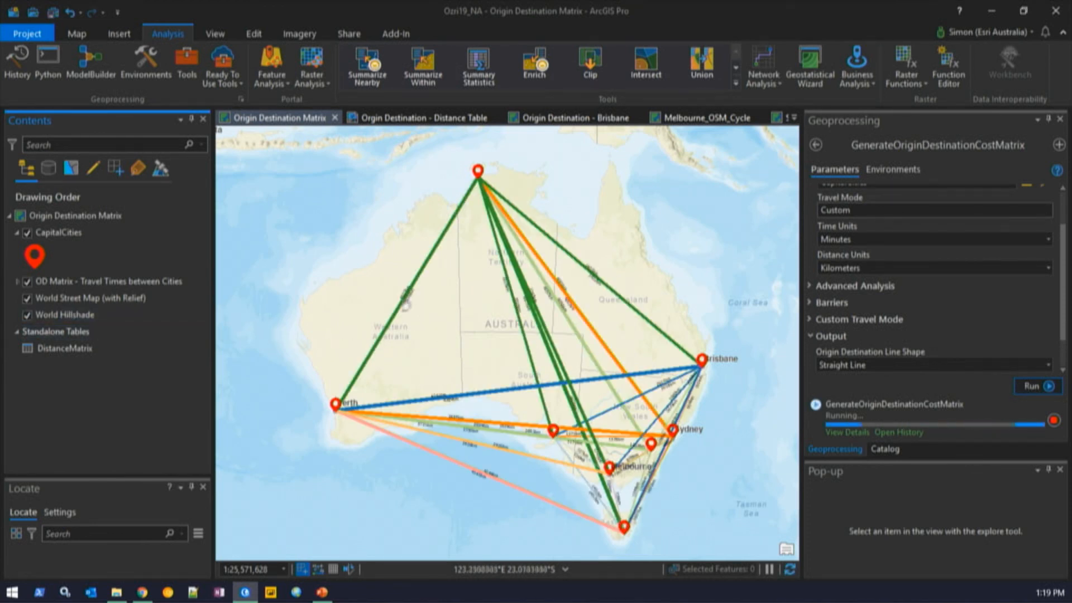
left_click(419, 280)
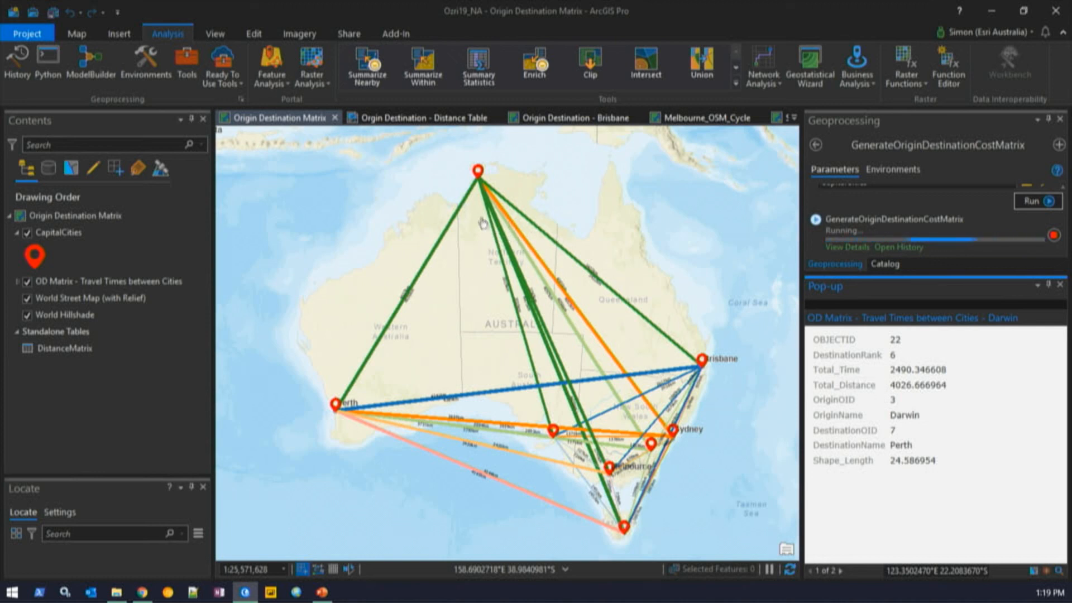
left_click(443, 118)
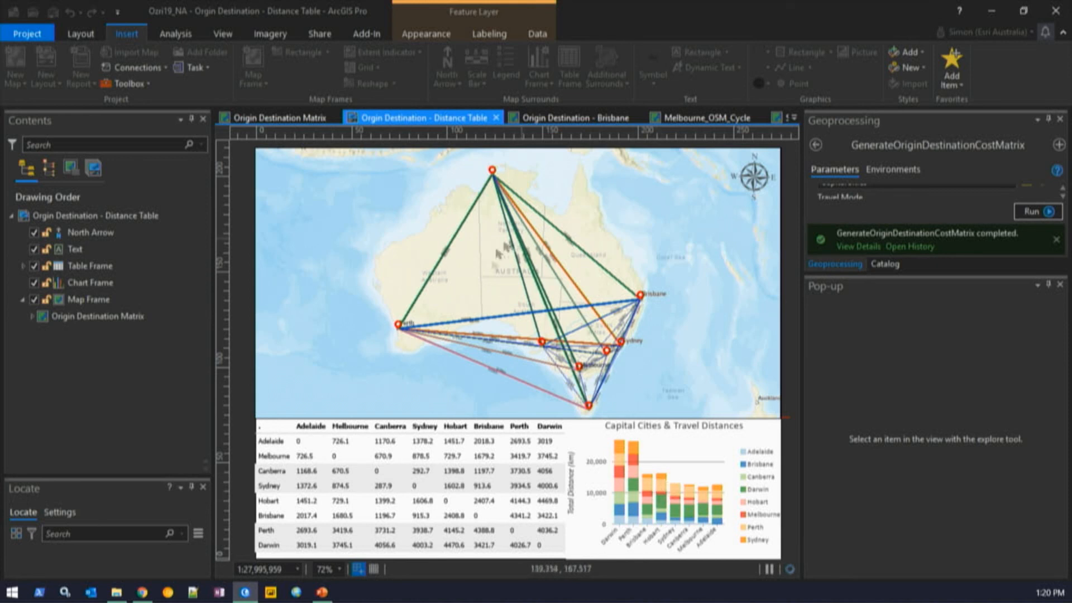
- Switch to the Origin Destination - Brisbane map, turn on Buildings, and list network analysis types
left_click(565, 119)
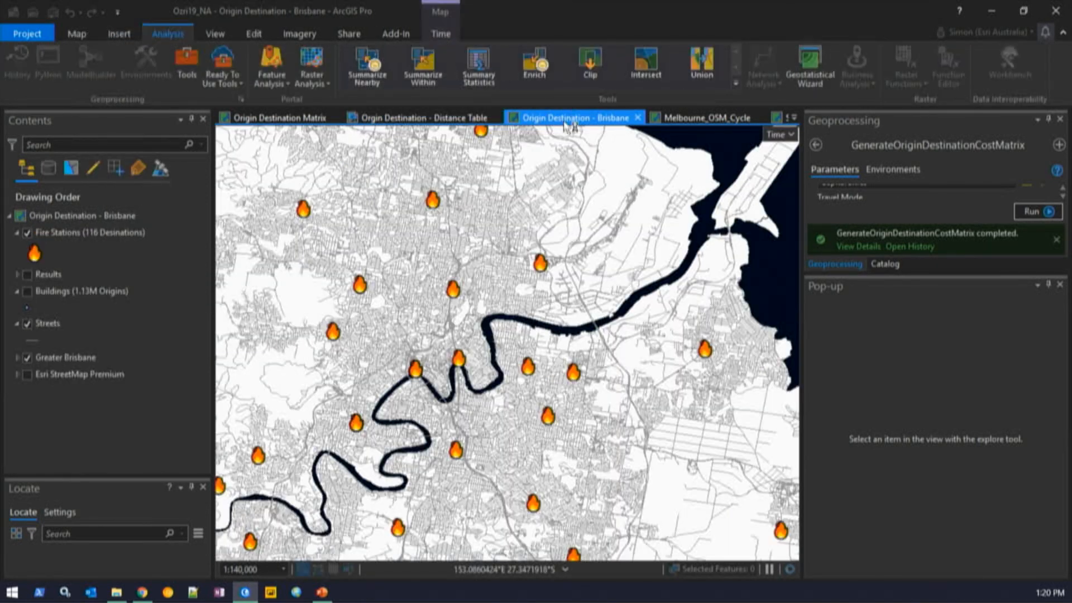
left_click(27, 293)
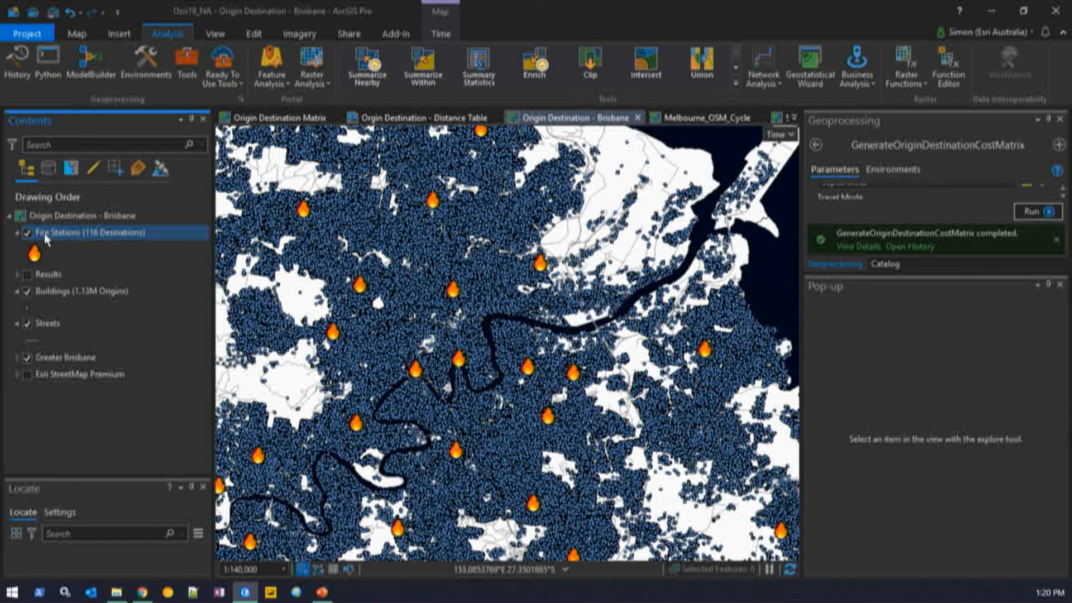
left_click(111, 380)
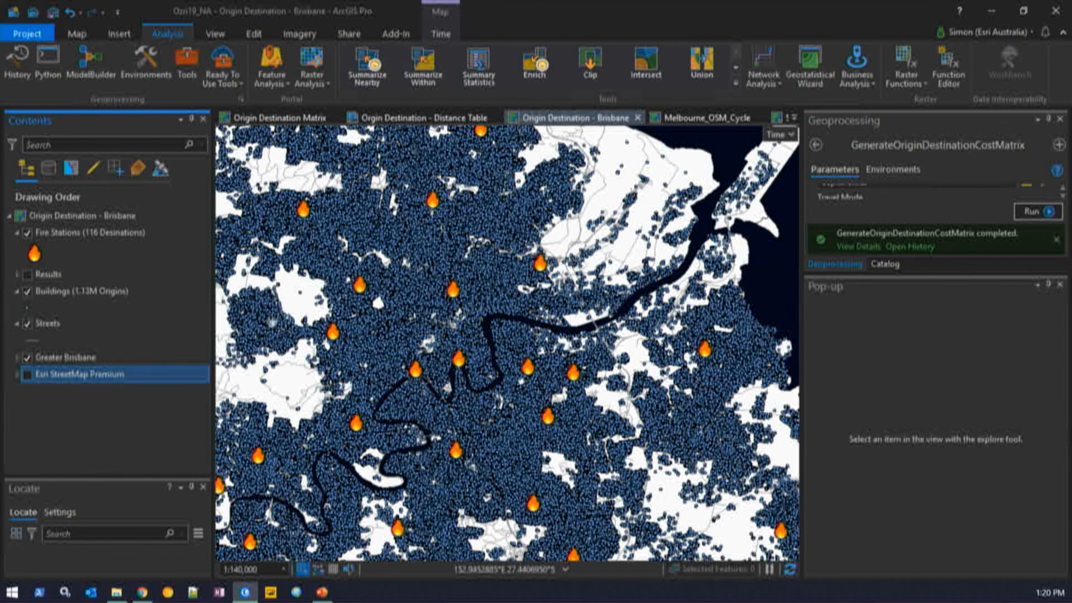
left_click(779, 88)
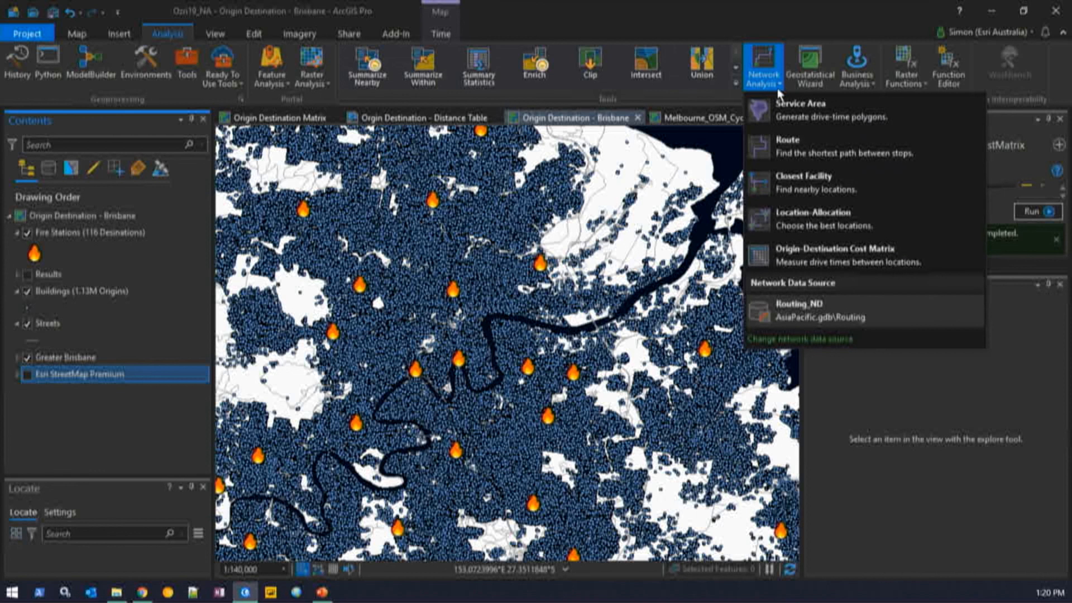
- Create a new Origin-Destination Cost Matrix layer and show its OD Cost Matrix settings
left_click(804, 262)
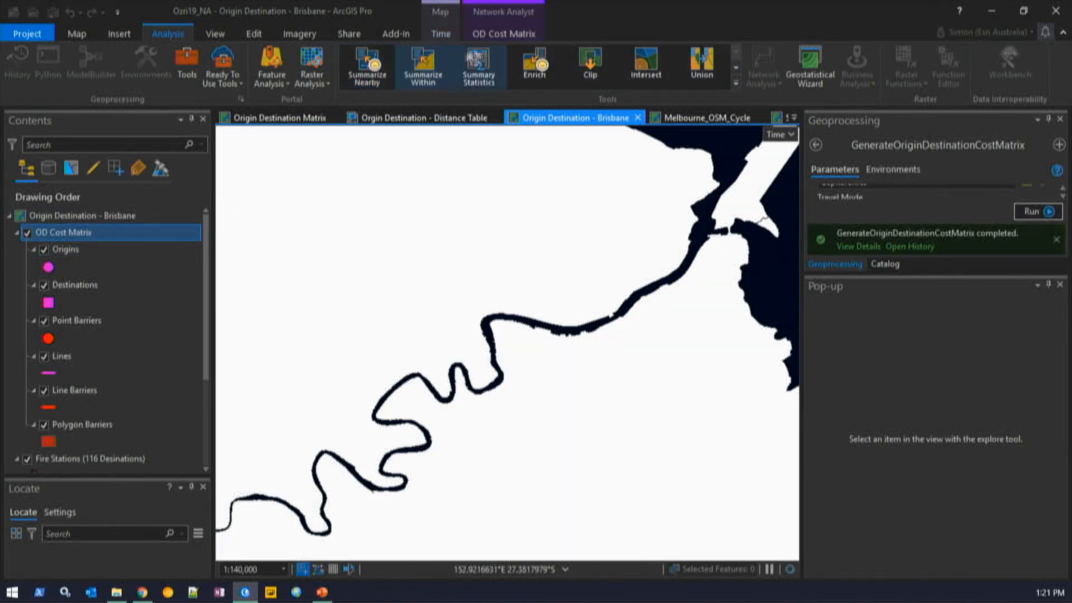
left_click(507, 33)
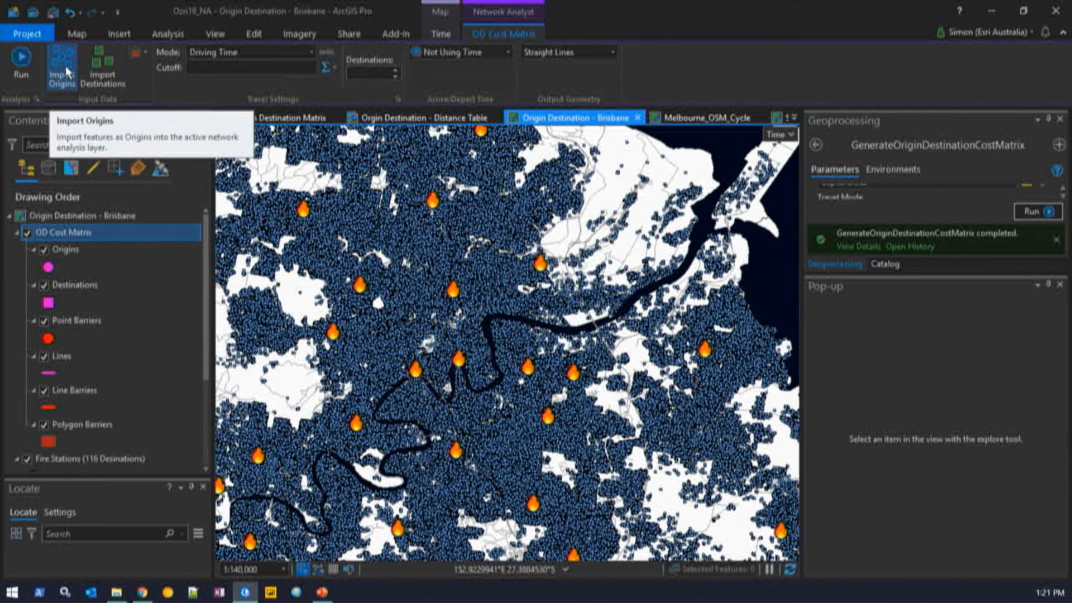
- Set the OD Cost Matrix output geometry to No Lines, keeping travel mode and time unchanged
left_click(311, 52)
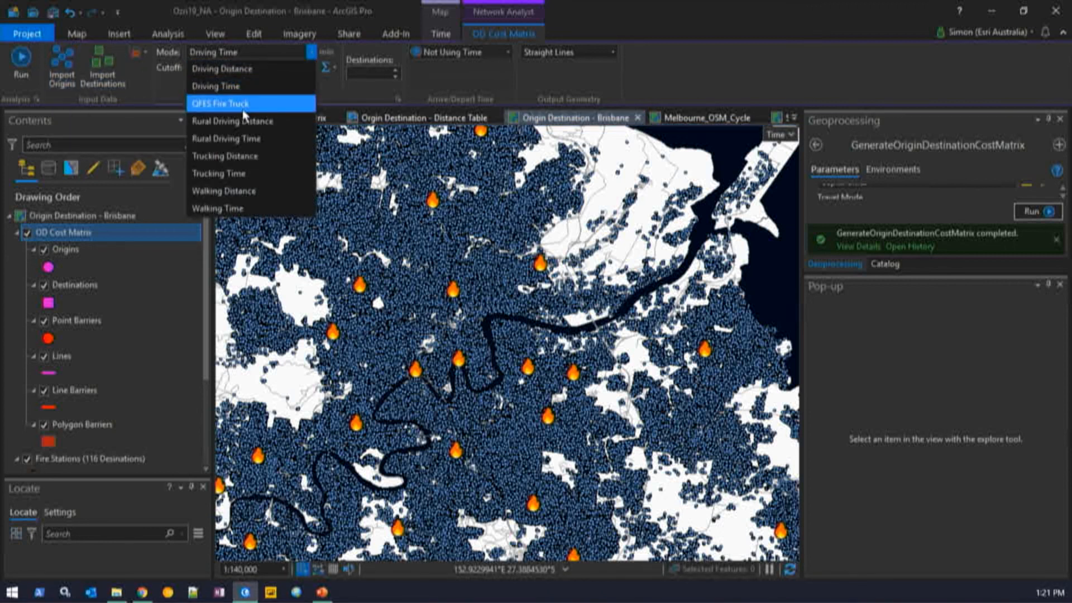
mouse_move(244, 114)
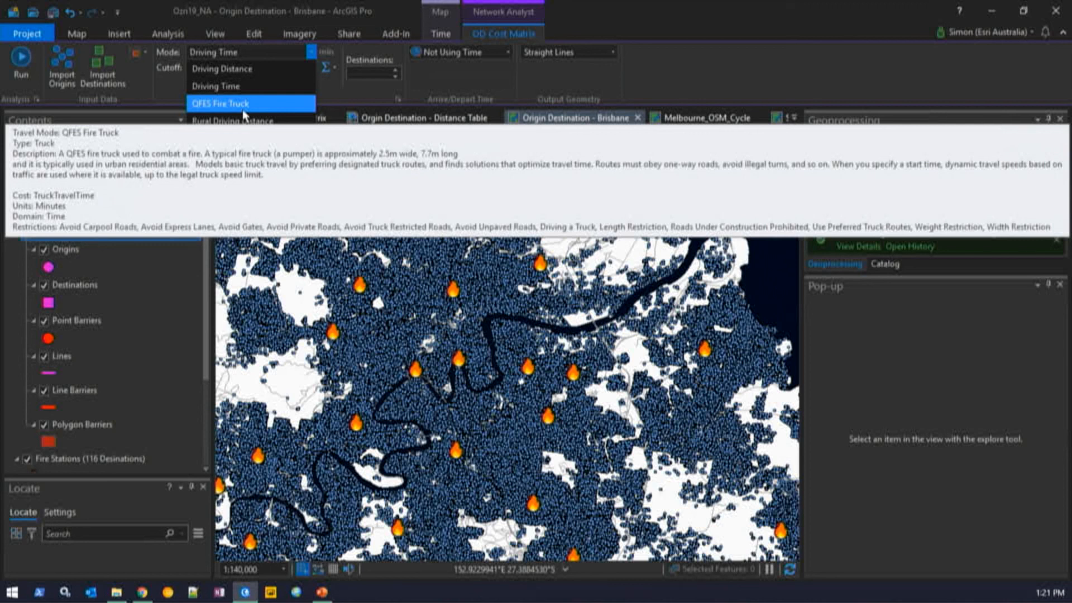
left_click(332, 5)
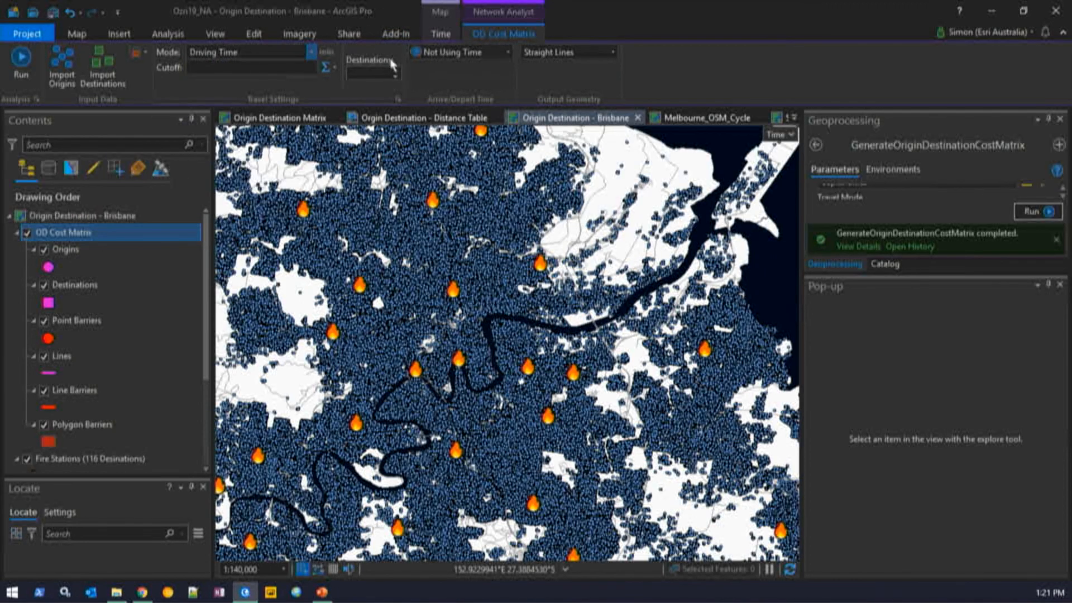
left_click(508, 52)
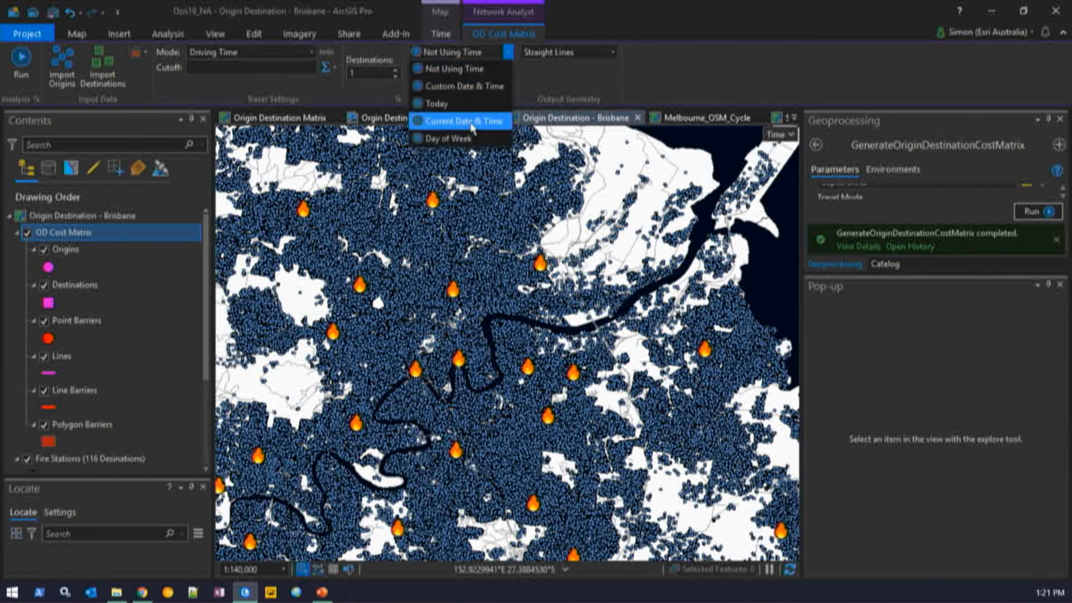
left_click(558, 61)
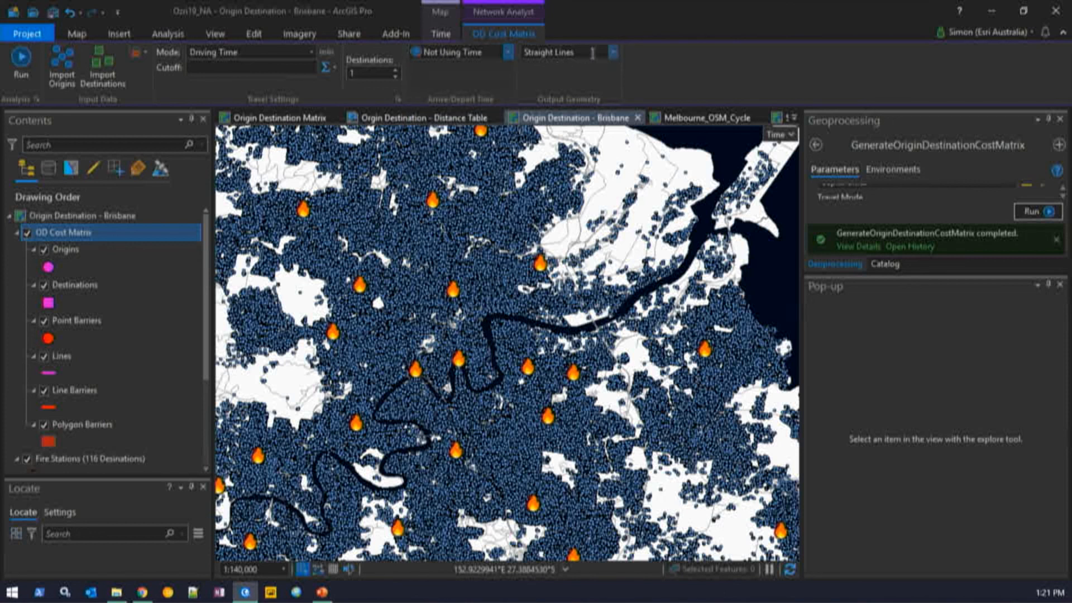
left_click(614, 54)
left_click(602, 72)
- Hide the OD Cost Matrix and Buildings layers and turn on the Results layer
left_click(27, 233)
left_click(18, 233)
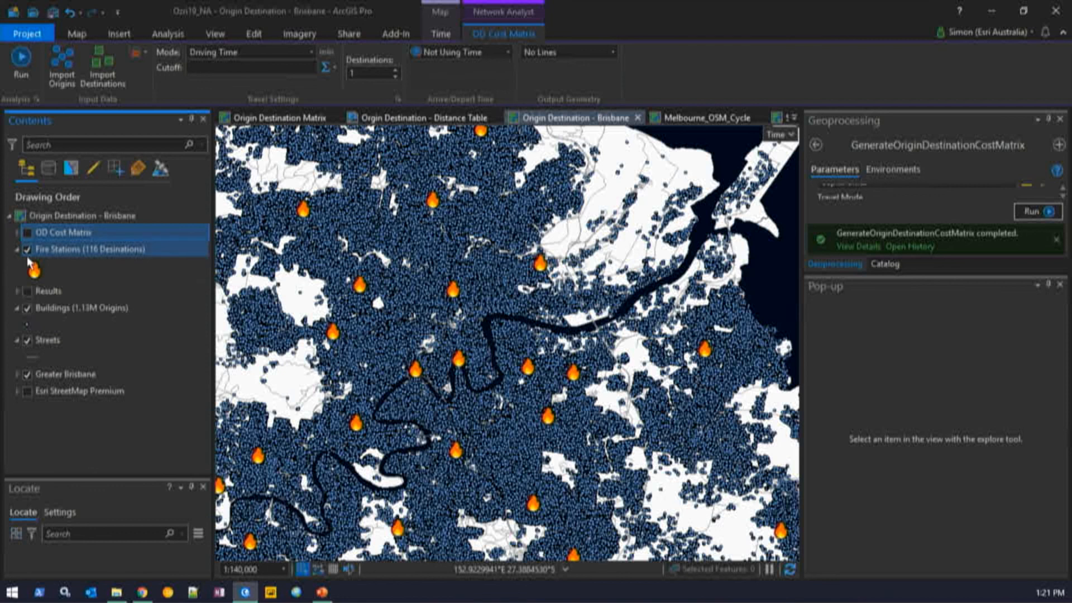
left_click(27, 291)
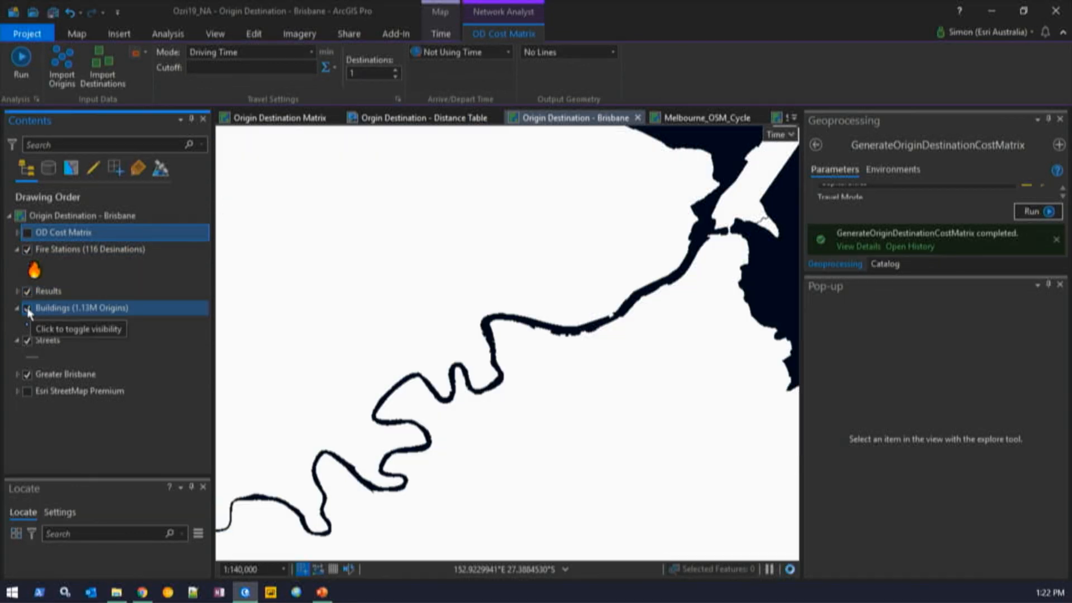
left_click(28, 309)
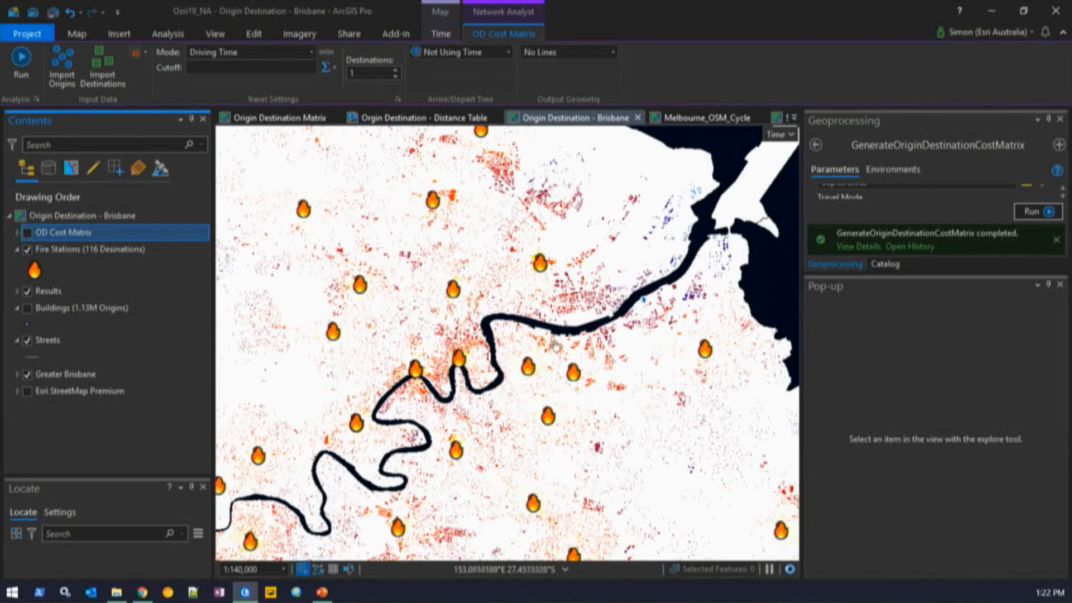
- Expand the Fire Station - Fire Truck Travel Times legend, pan across Brisbane, then hide it
scroll(588, 340, "up", 2)
left_click(16, 291)
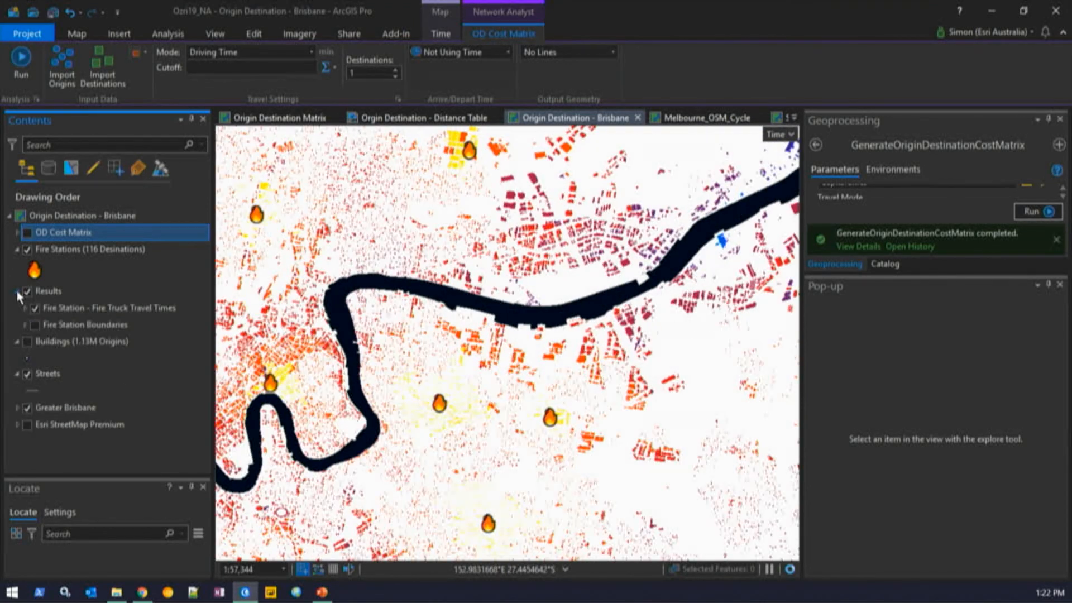
left_click(25, 307)
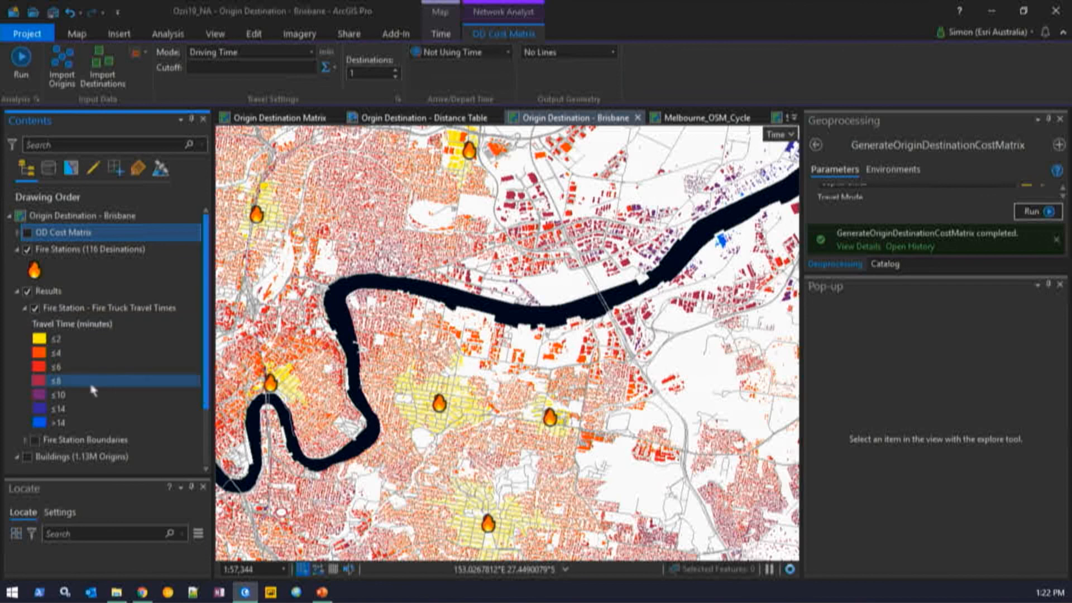
left_click_drag(657, 230, 474, 339)
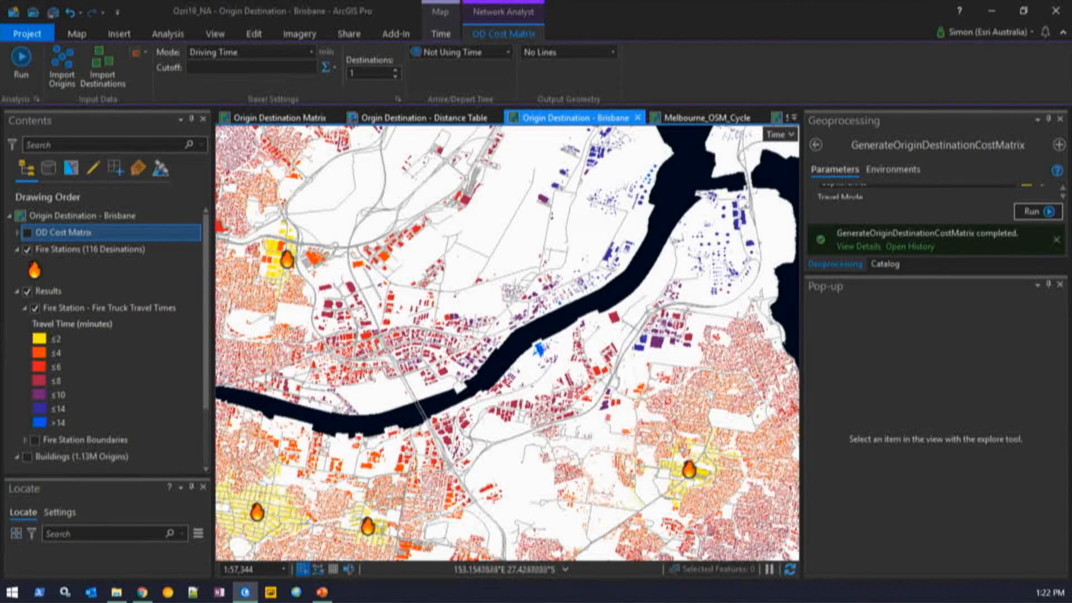
left_click_drag(693, 304, 566, 391)
left_click_drag(593, 442, 493, 248)
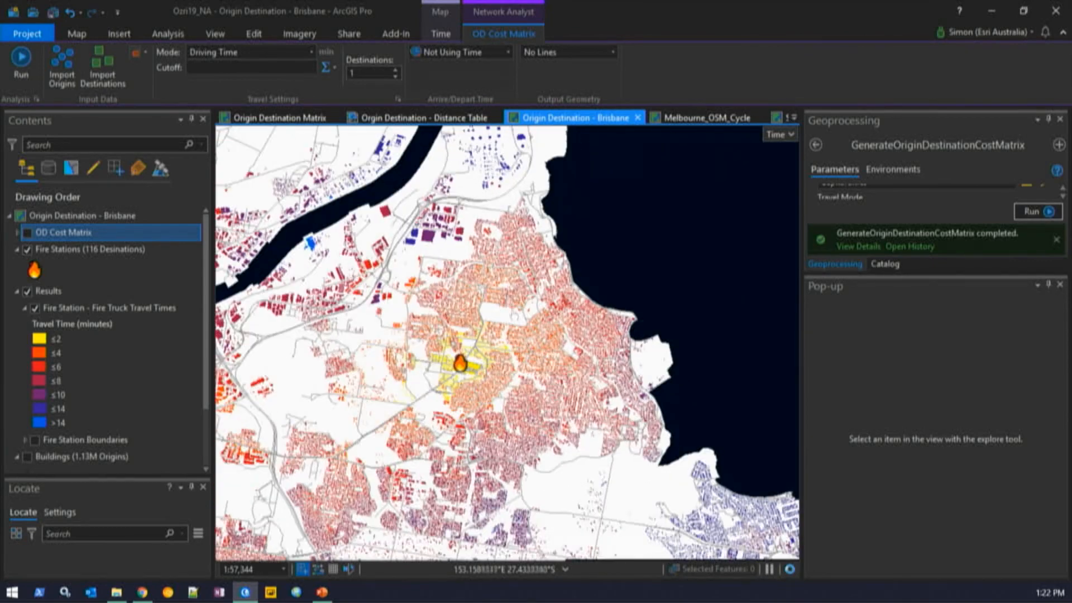
left_click_drag(544, 520, 439, 323)
left_click_drag(670, 434, 522, 407)
left_click_drag(374, 297, 705, 429)
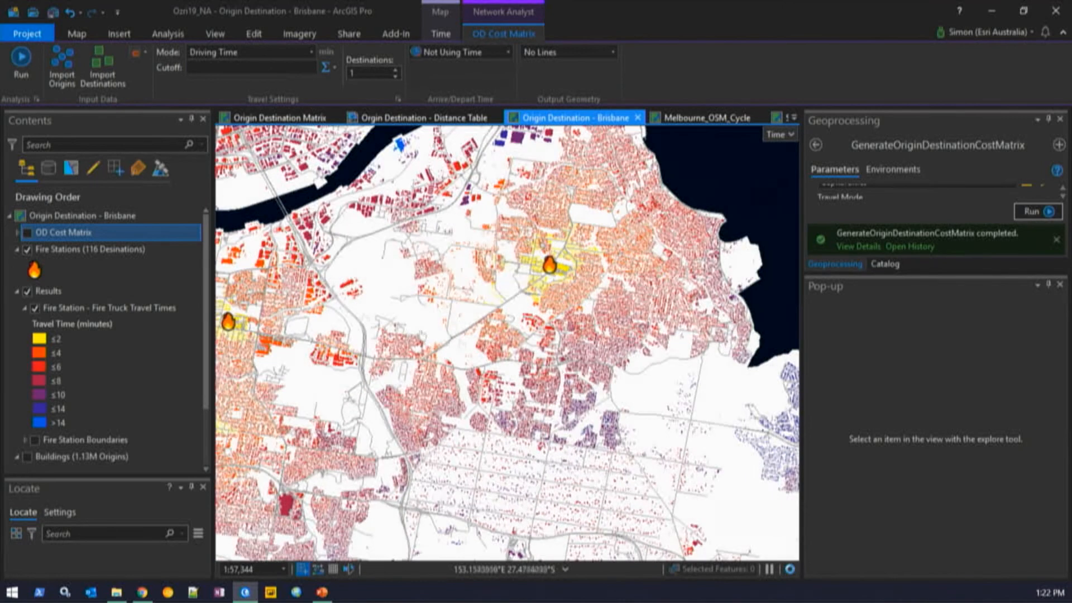
left_click(34, 306)
- Turn on Fire Station Boundaries and zoom out to see the station areas across Brisbane
left_click(26, 306)
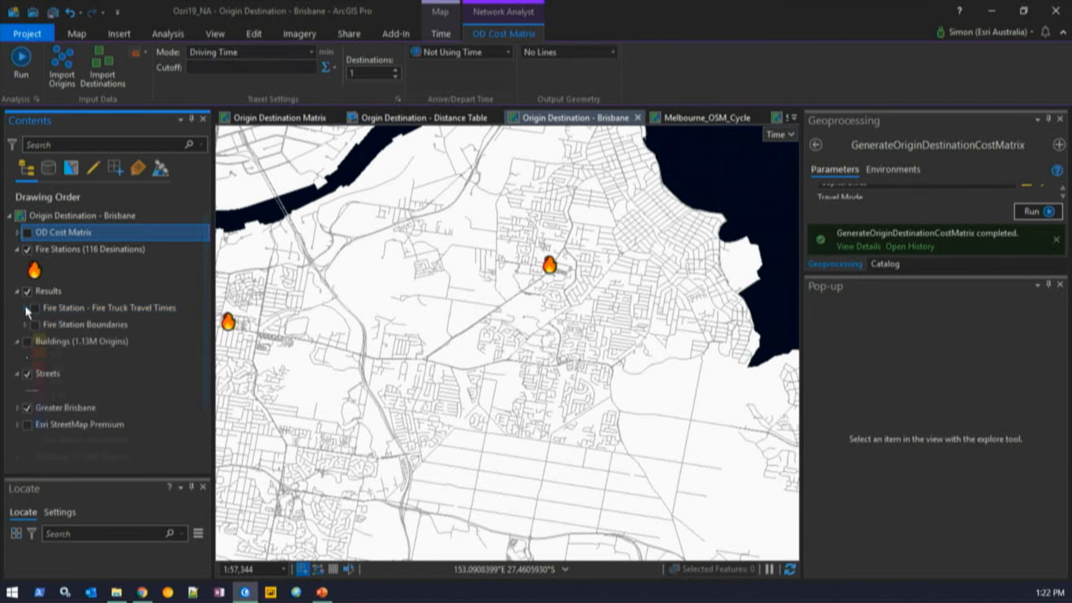
left_click(36, 323)
scroll(585, 322, "down", 2)
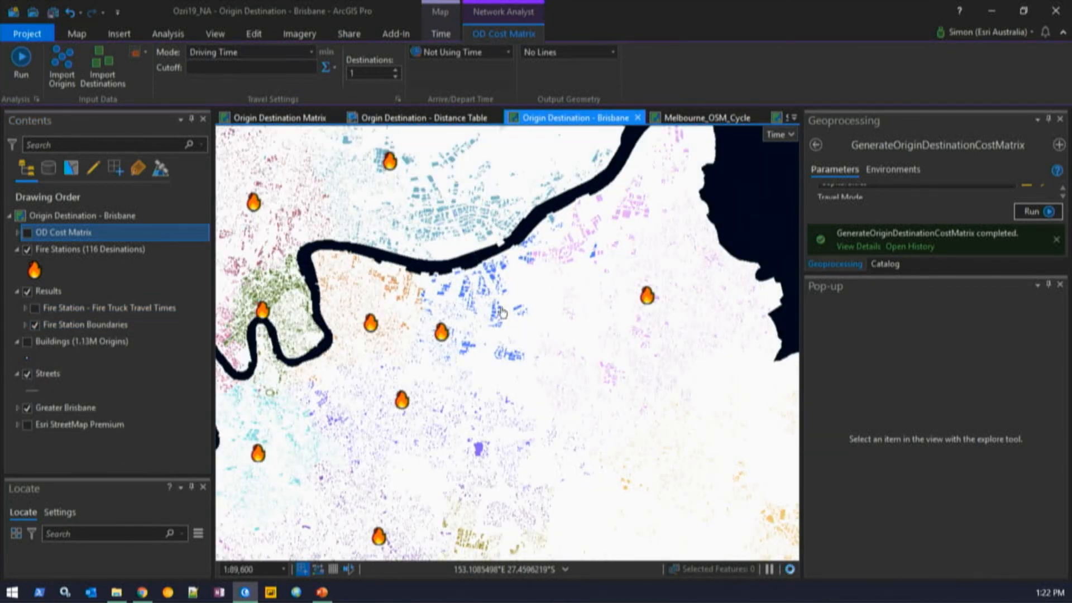
left_click_drag(492, 301, 617, 324)
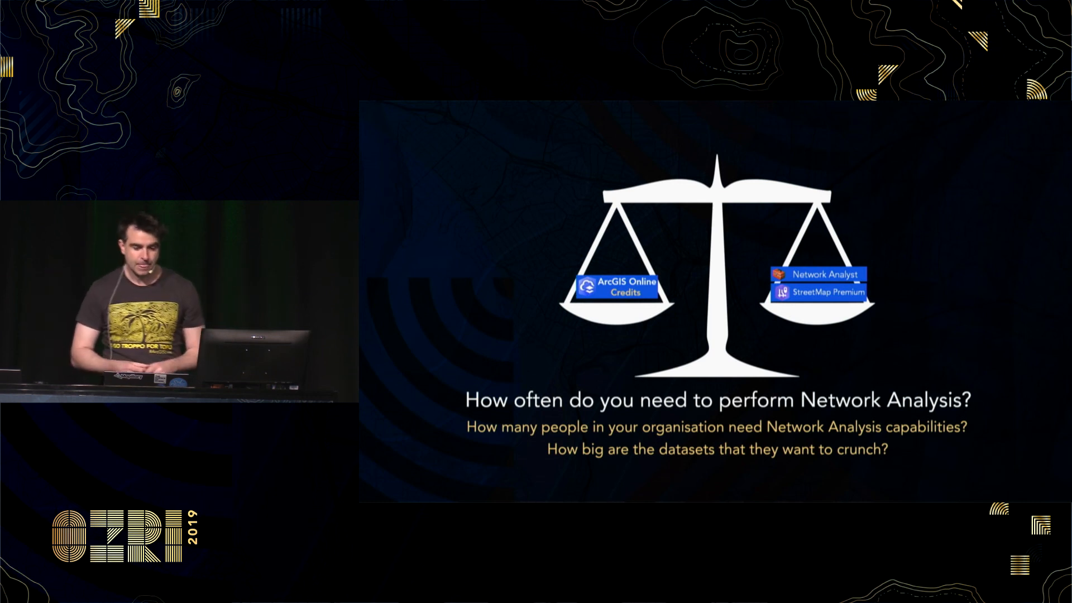
- Advance through the OpenStreetMap slides to '2. Download Data from OSM'
key("Right")
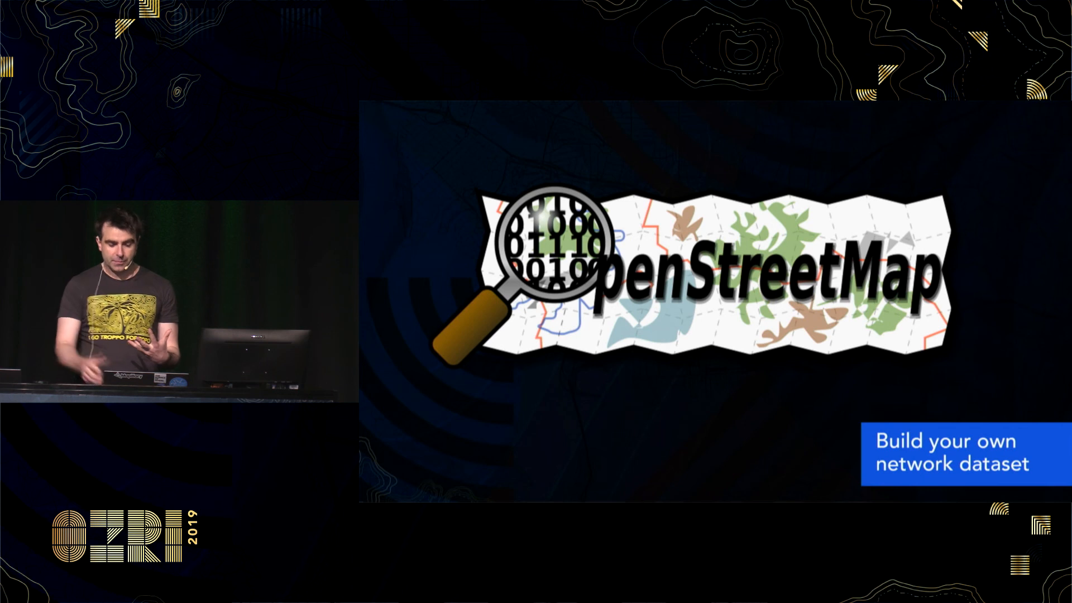
key("Right")
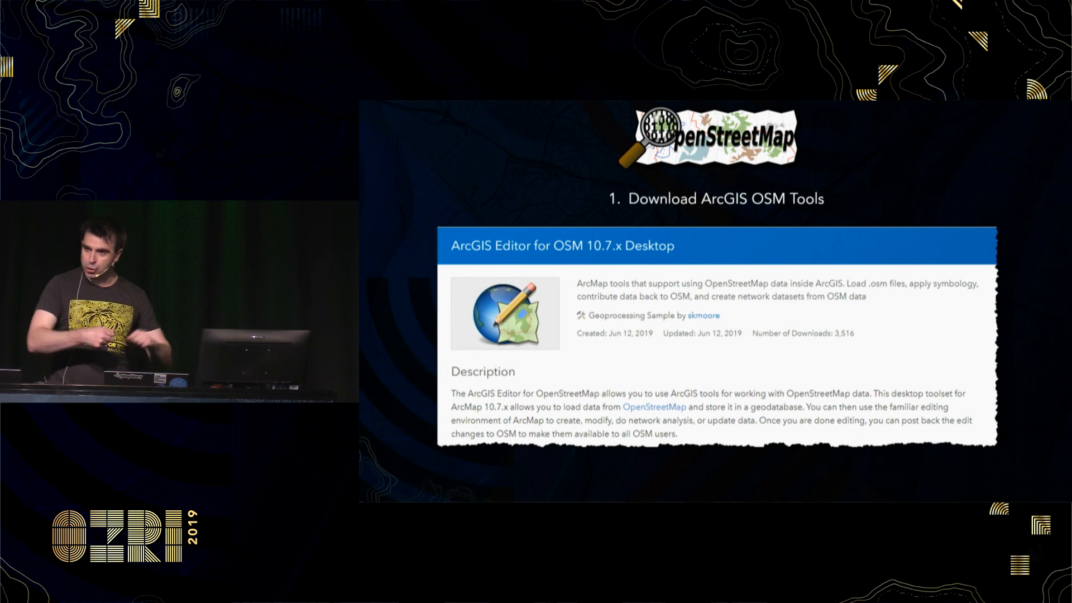
key("Right")
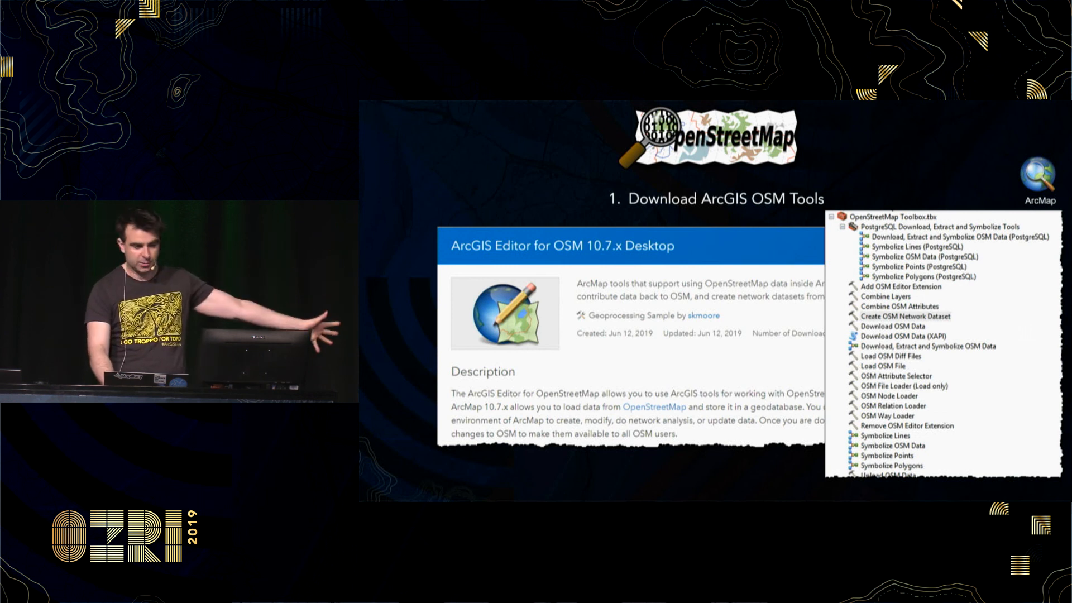
key("Right")
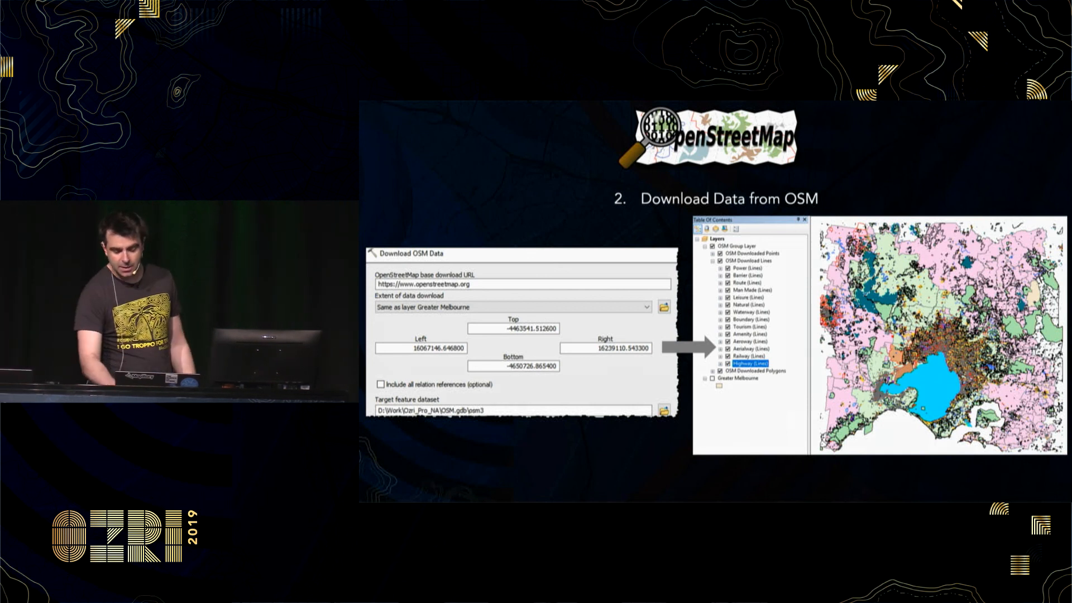
- Advance to the Create OSM Network Dataset slide and reveal its next build
key("Right")
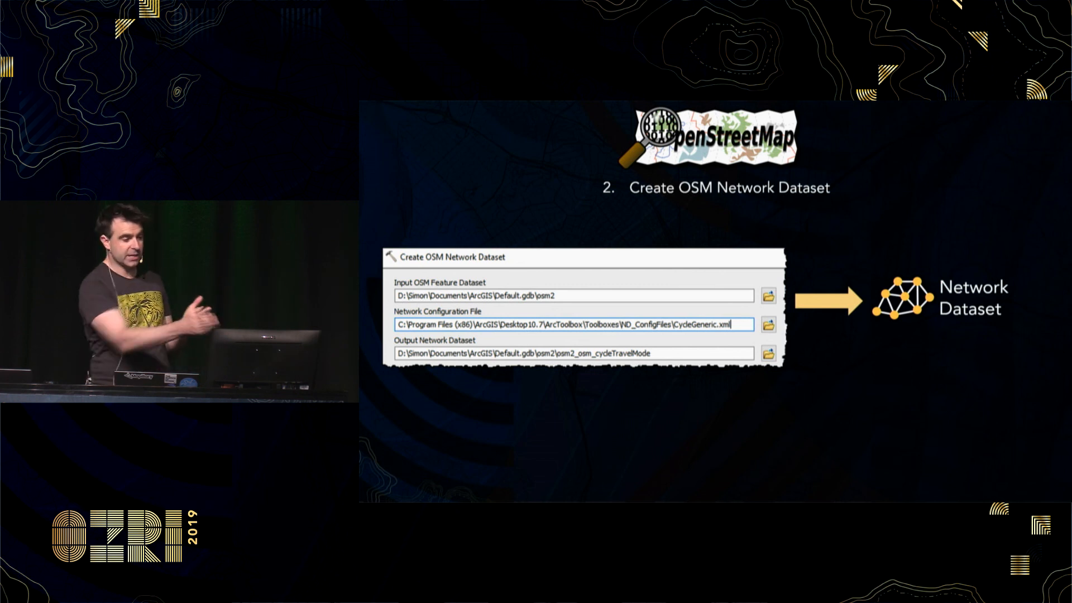
key("Right")
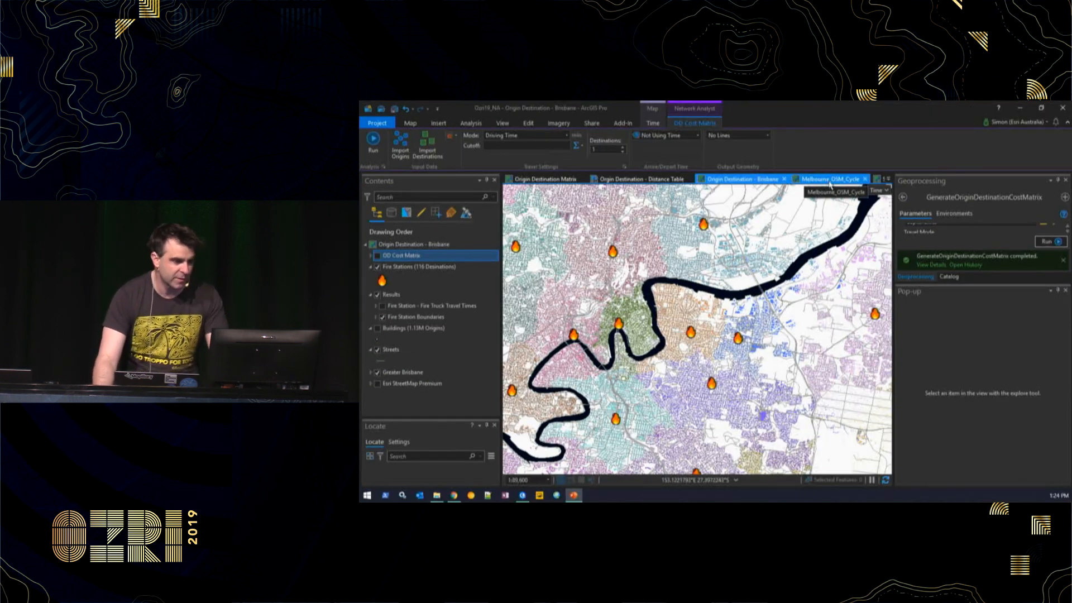
- On the Melbourne_OSM_Cycle map, display the Service Area (Bike Mode) rings with 5–30 cutoffs
left_click(830, 180)
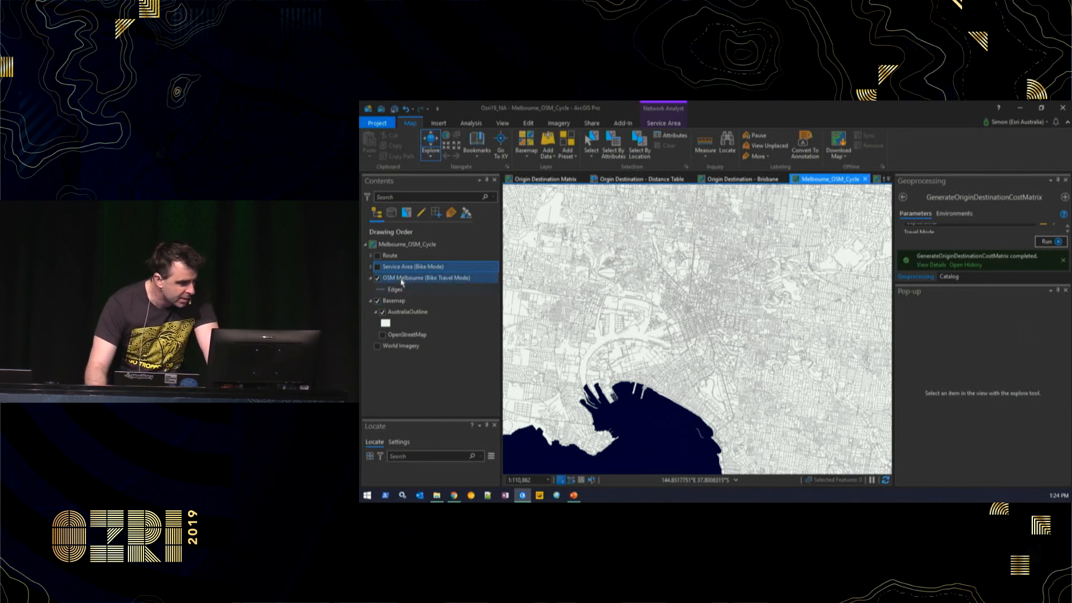
left_click(377, 267)
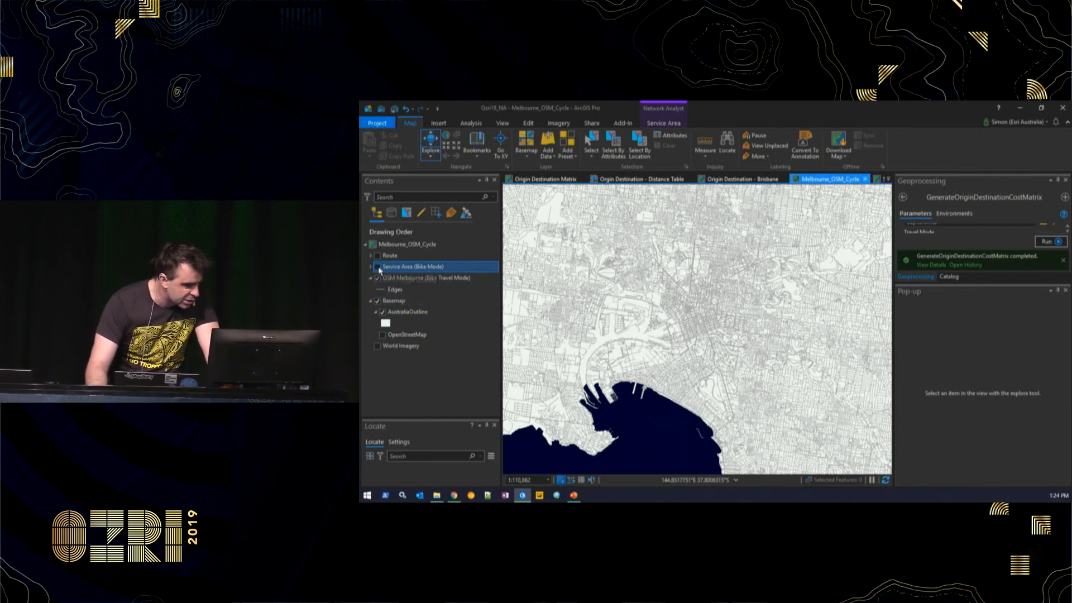
left_click(663, 123)
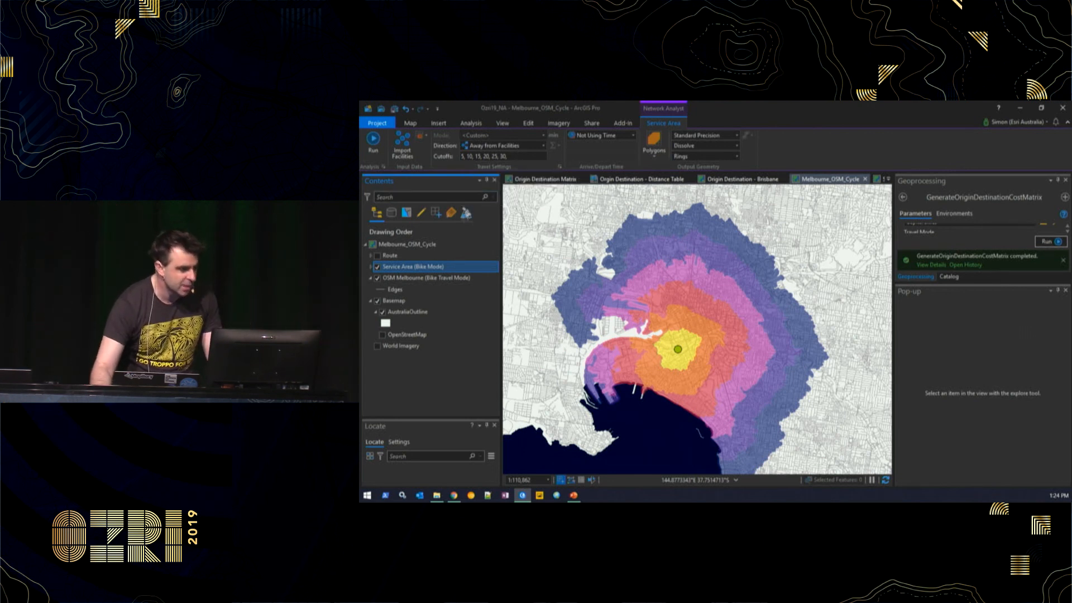
- Change the bike service area's Output Geometry from polygons to Lines and run the solve again
left_click(654, 151)
left_click(663, 179)
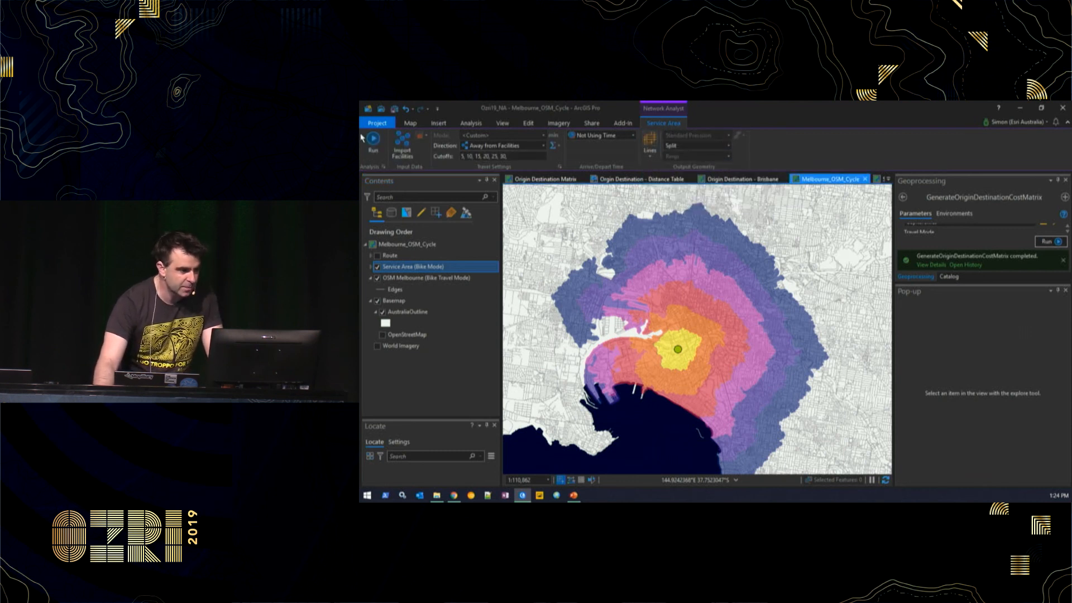
left_click(377, 141)
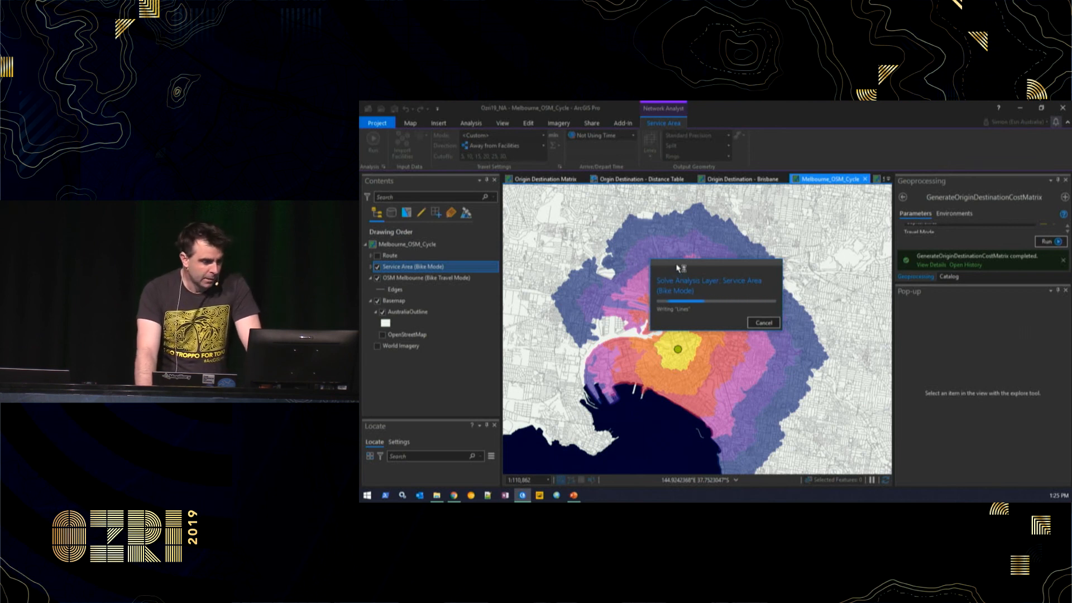
left_click(422, 278, "shift")
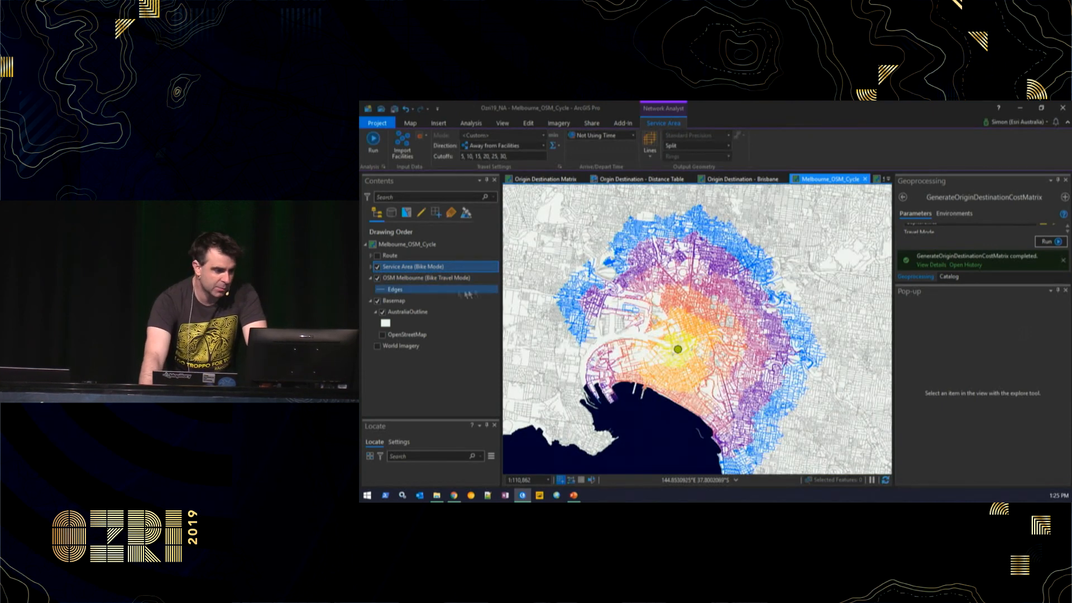
- Inspect the travel-time-coloured street lines across Melbourne's grid, then hide Service Area (Bike Mode)
left_click(408, 278, "ctrl")
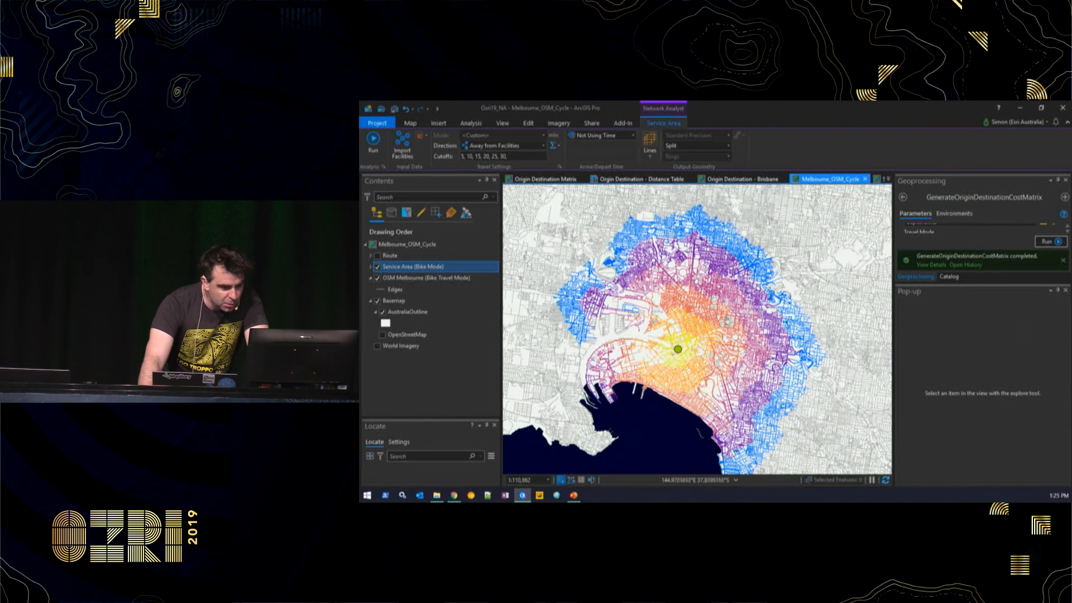
scroll(739, 325, "up", 2)
scroll(739, 325, "up", 4)
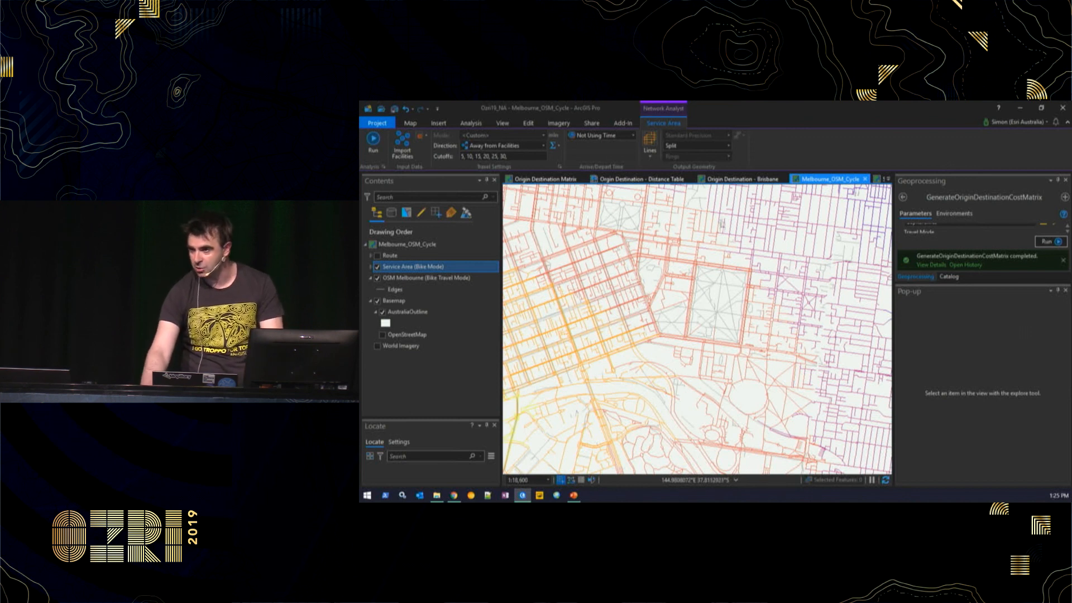
left_click_drag(706, 225, 720, 353)
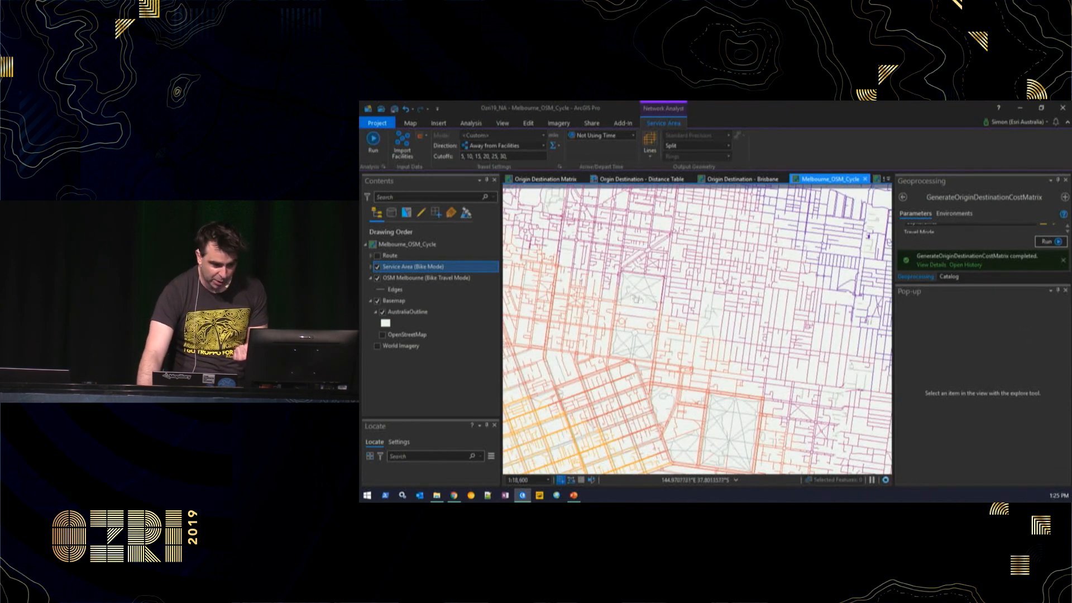
left_click_drag(706, 276, 682, 325)
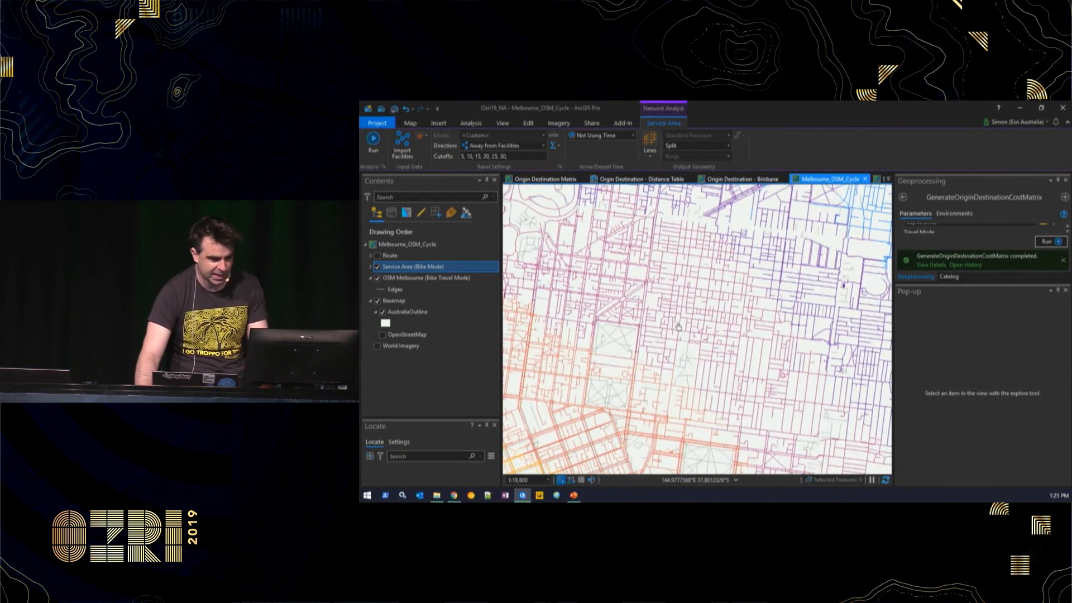
left_click(377, 267)
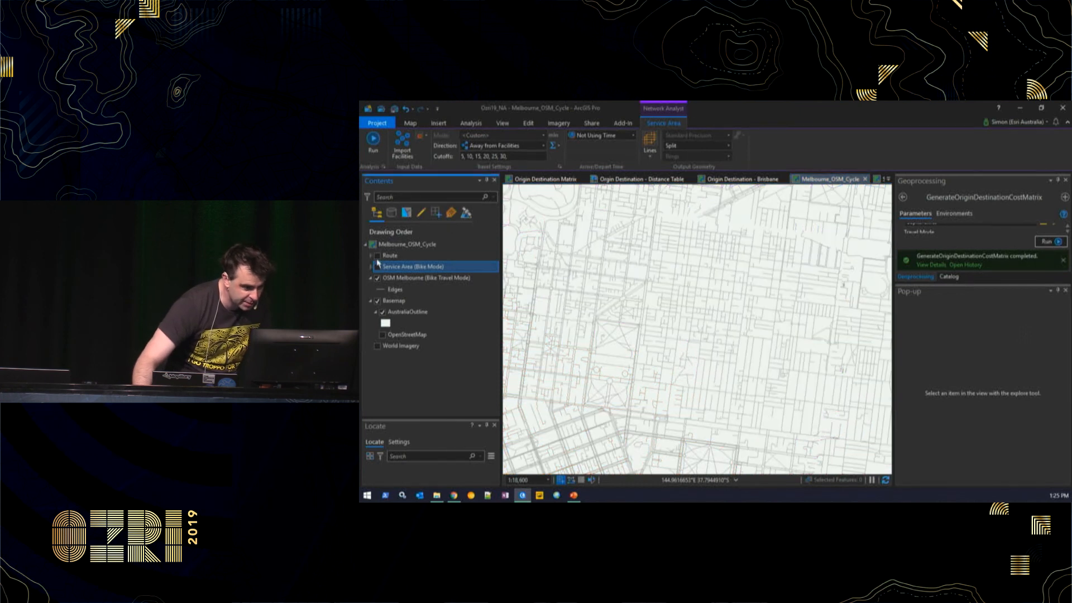
- Turn on the Route and World Imagery layers and centre the purple numbered route
left_click(377, 255)
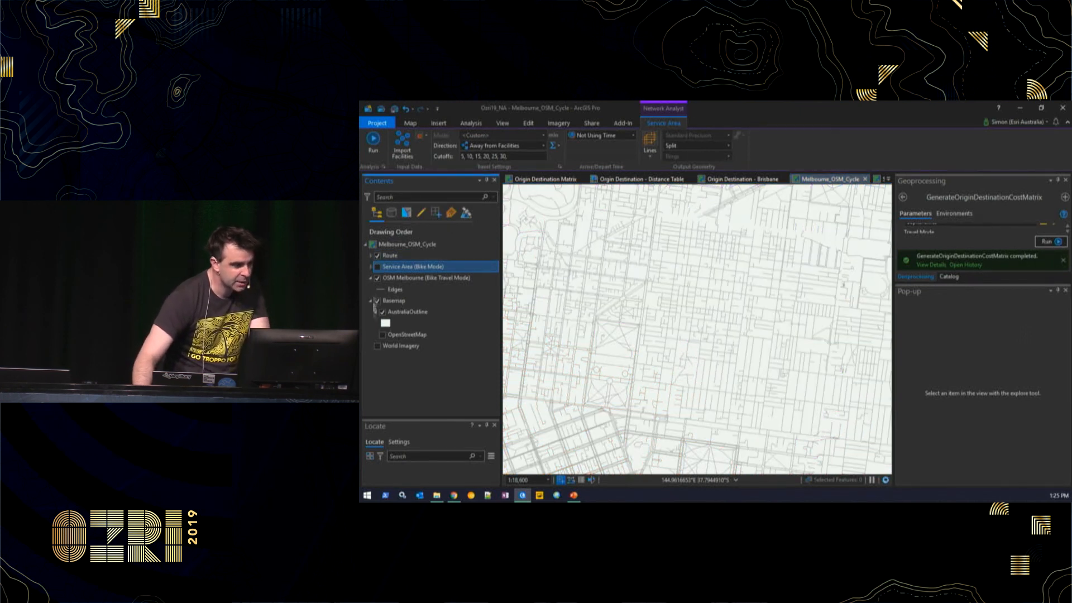
left_click(376, 346)
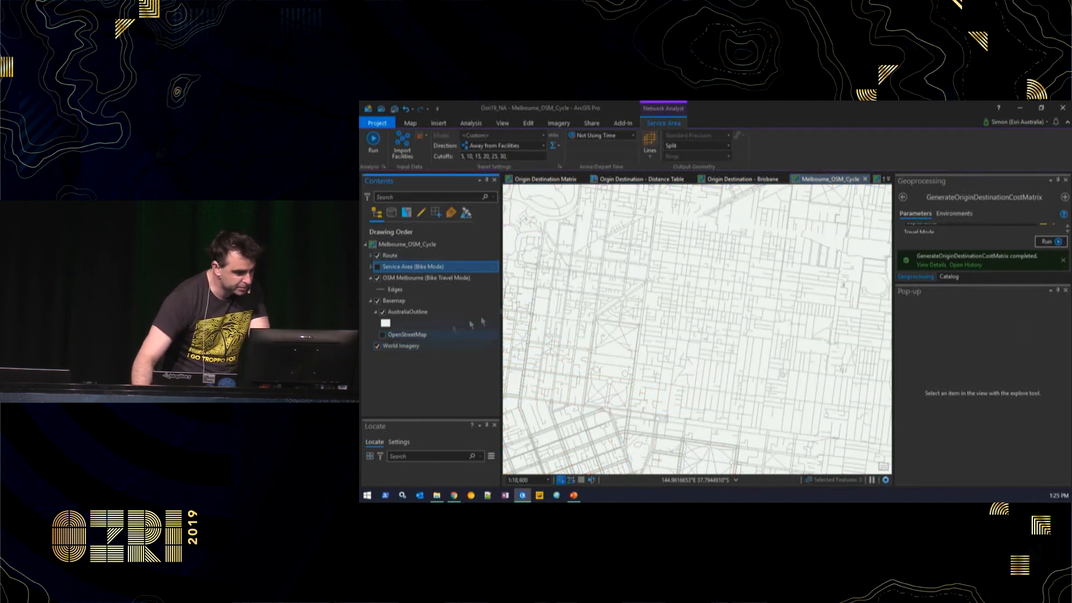
scroll(615, 280, "down", 5)
left_click_drag(750, 227, 697, 390)
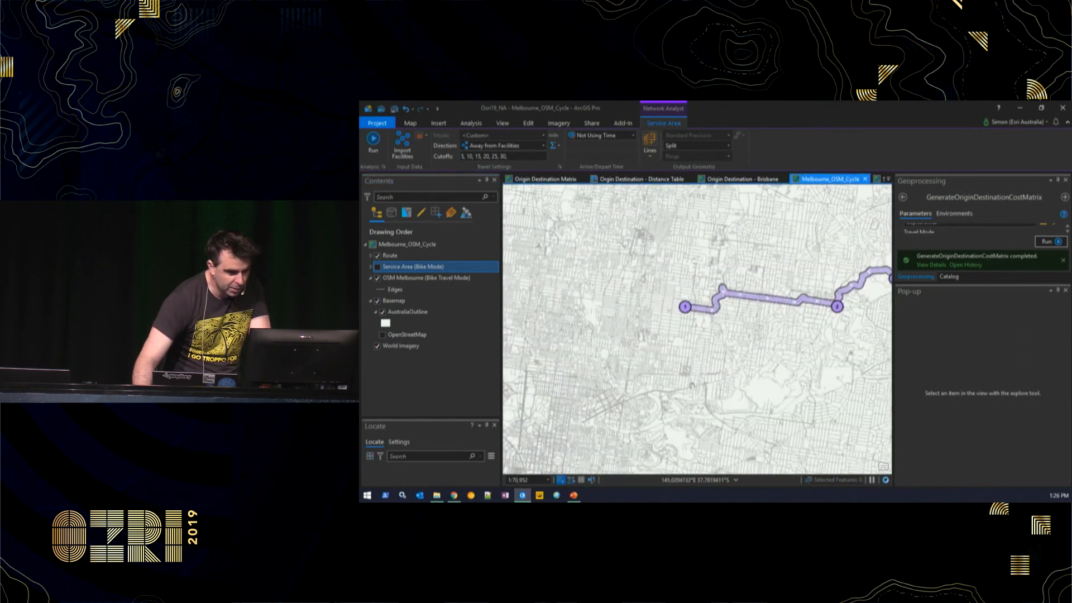
left_click_drag(781, 284, 578, 293)
left_click_drag(756, 254, 659, 274)
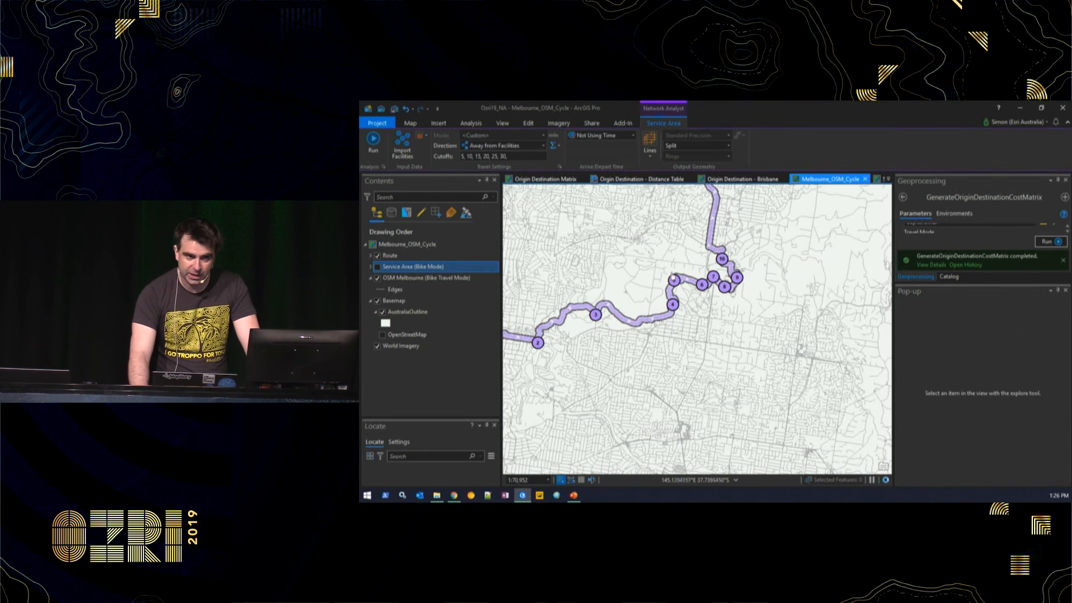
- Hide AustraliaOutline to reveal satellite imagery, follow the route along the river, then advance to the road network rules slide
left_click(386, 311)
left_click(383, 313)
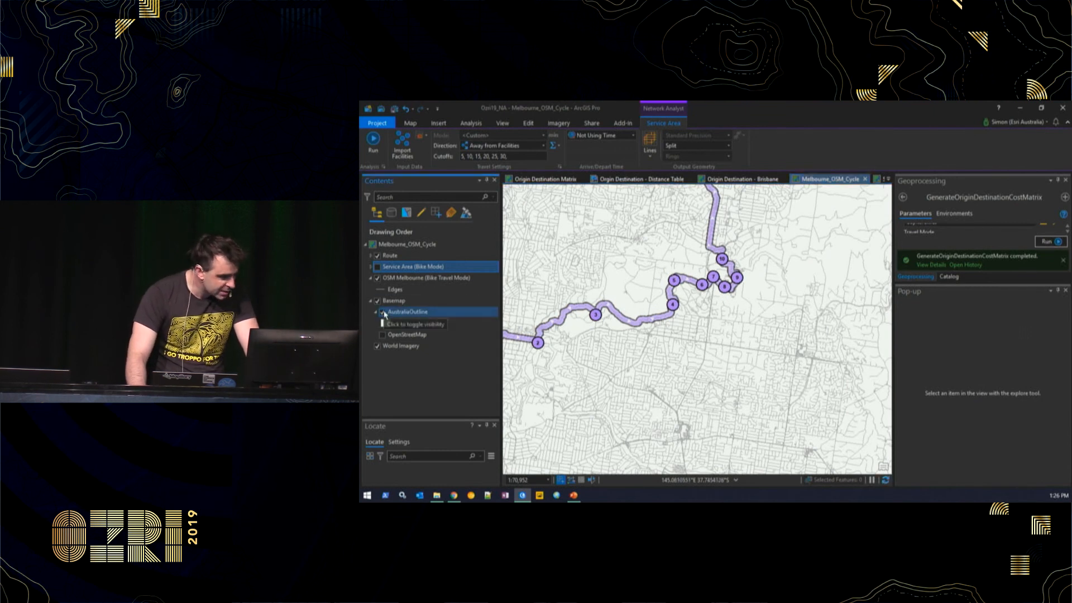
scroll(705, 296, "up", 4)
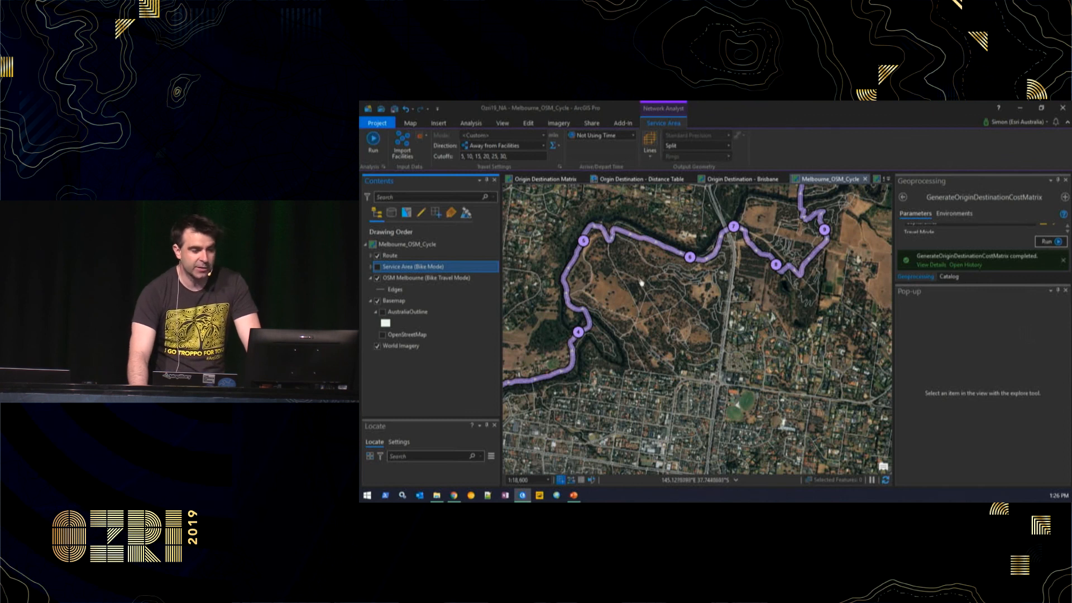
scroll(641, 281, "up", 2)
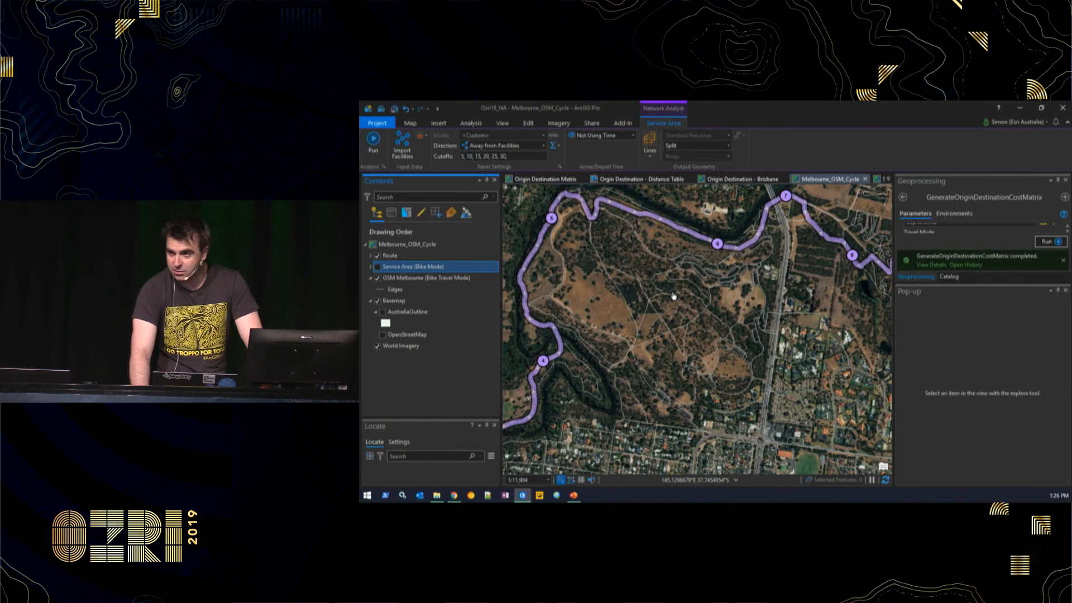
left_click_drag(677, 289, 615, 325)
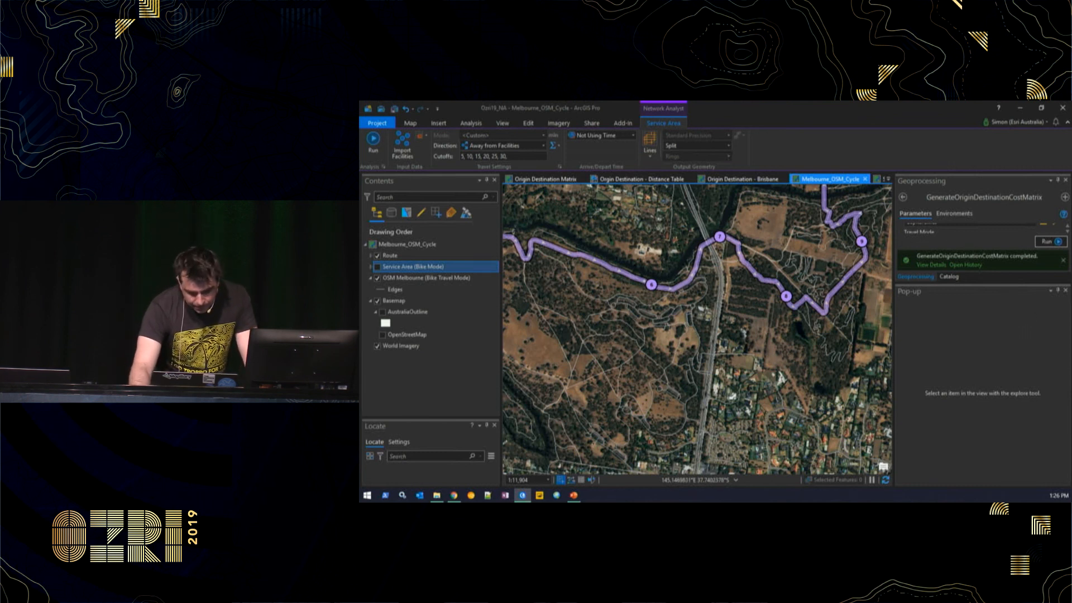
key("alt+Tab")
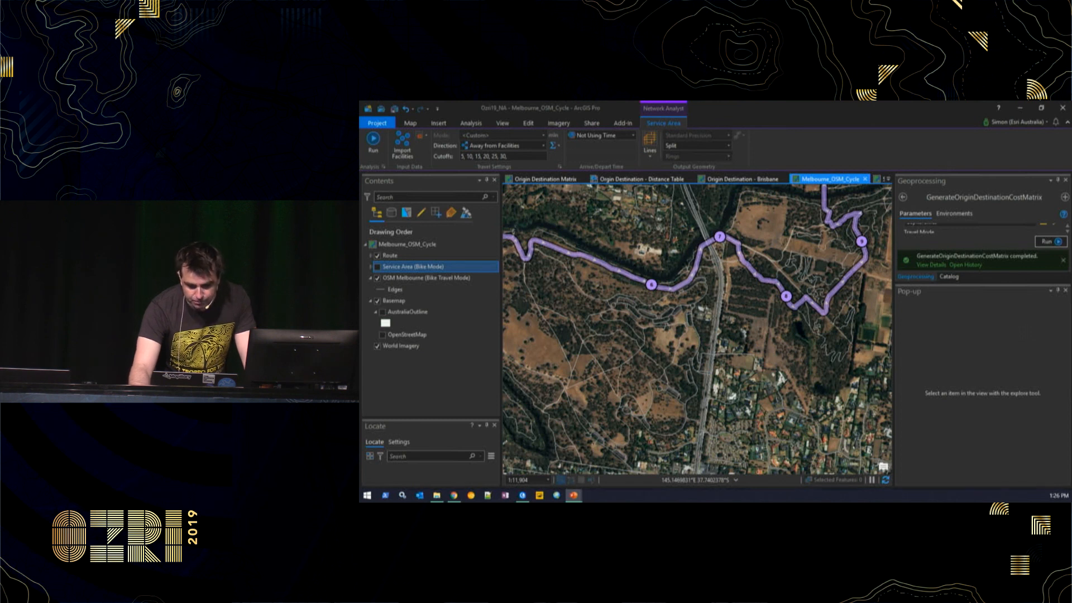
key("shift+F5")
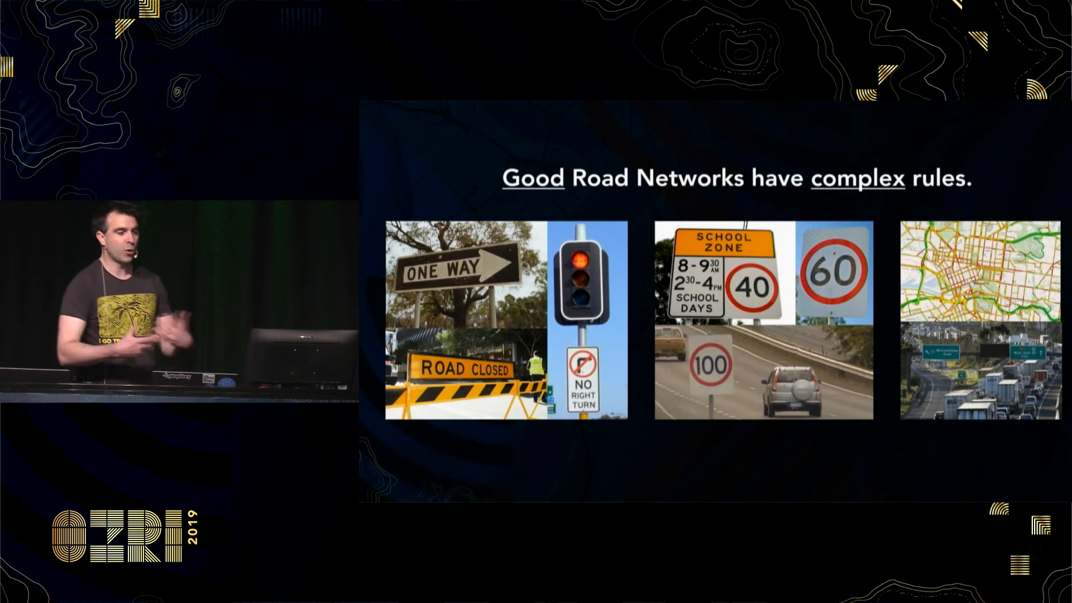